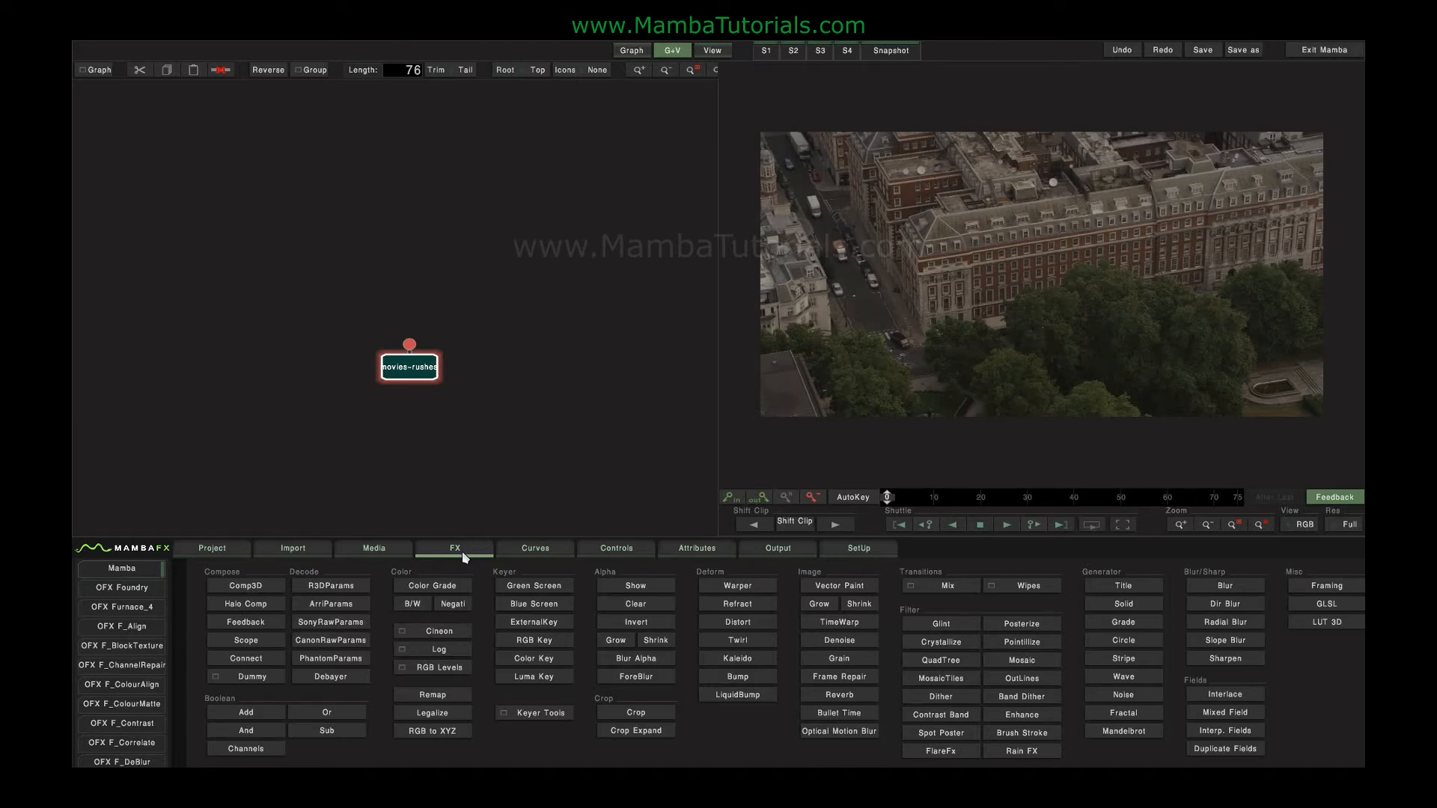
# Step: Try a strong orange gamma shift with a Color Grade node on the movies-rushes clip, and delete the node
pyautogui.click(440, 586)
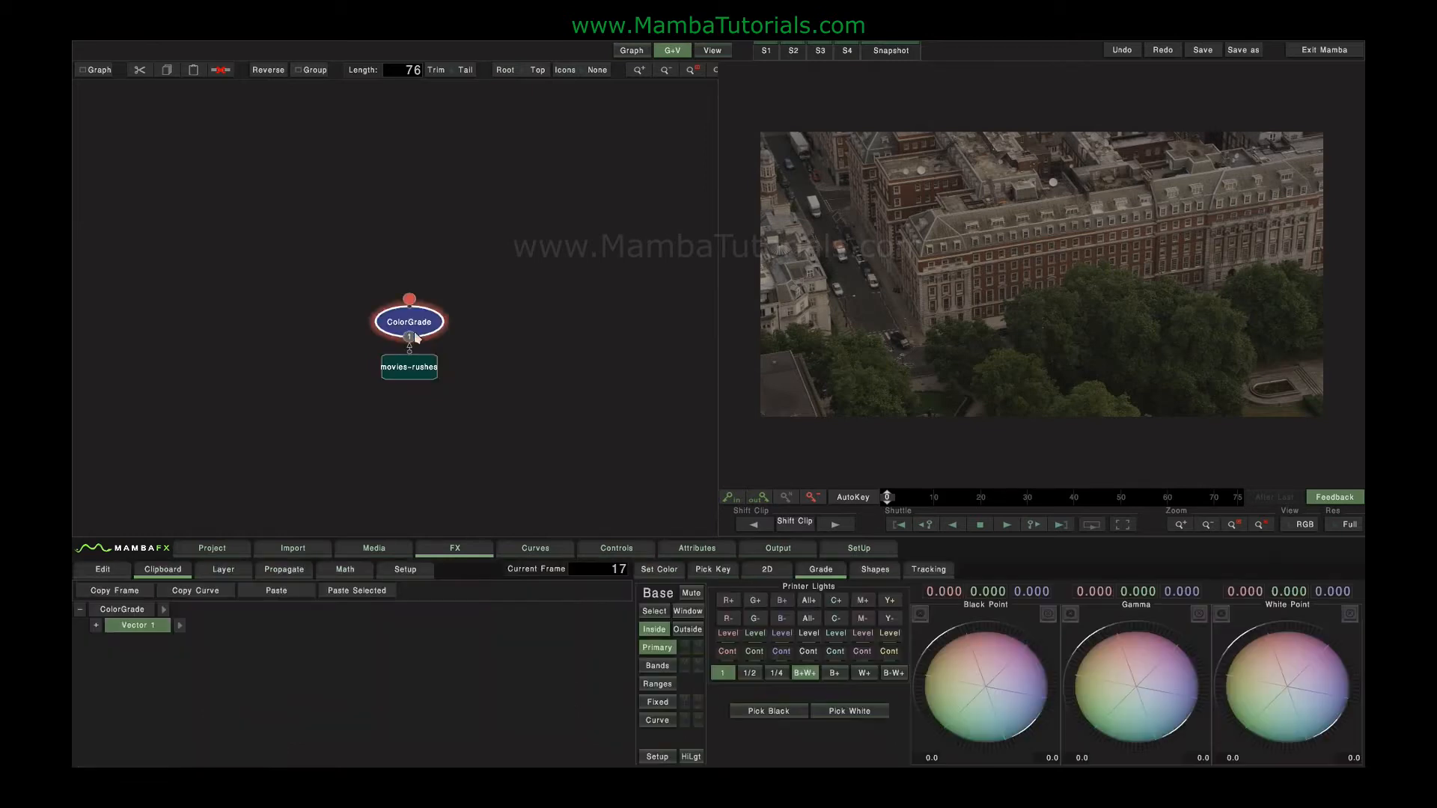
pyautogui.moveTo(1135, 720); pyautogui.dragTo(1140, 679)
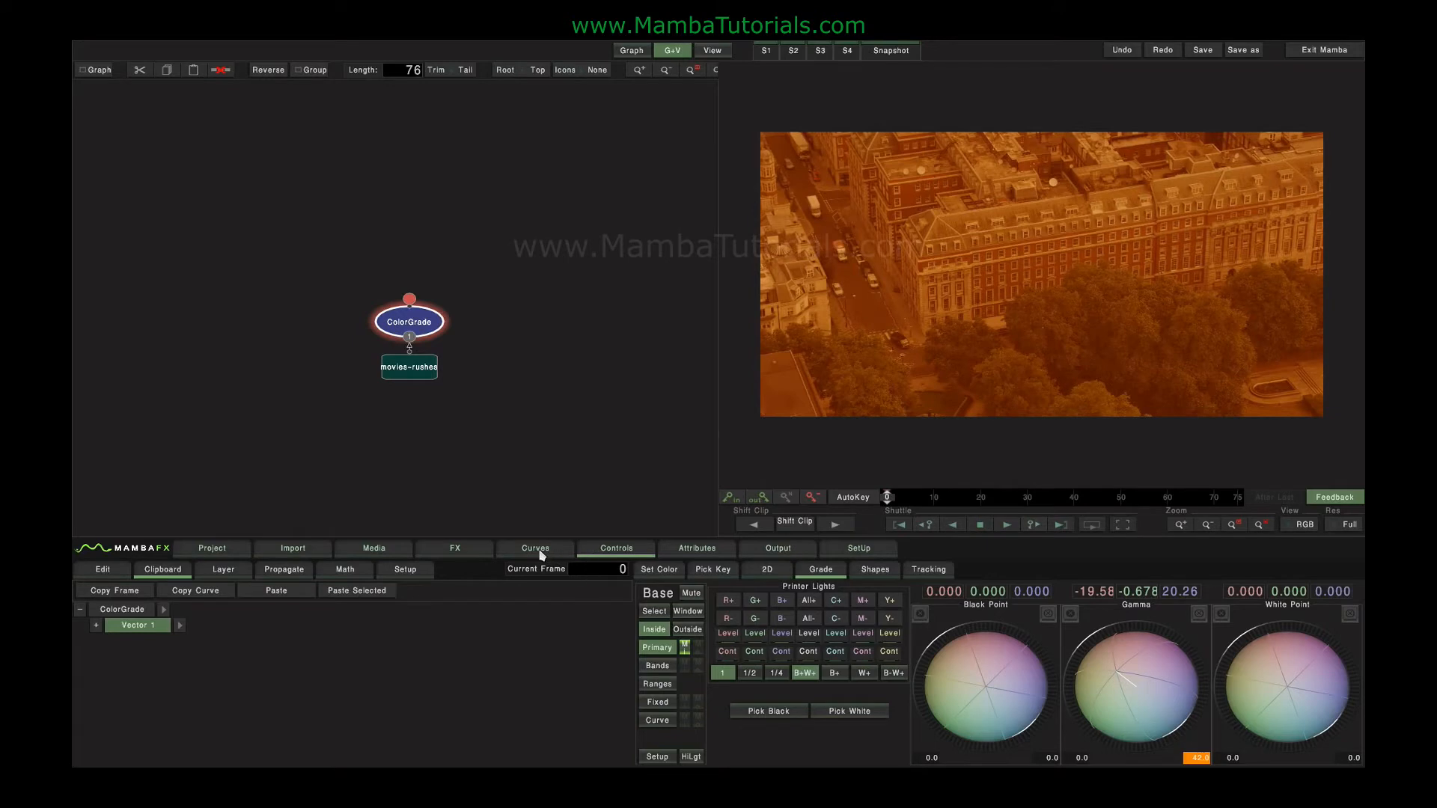
pyautogui.click(536, 548)
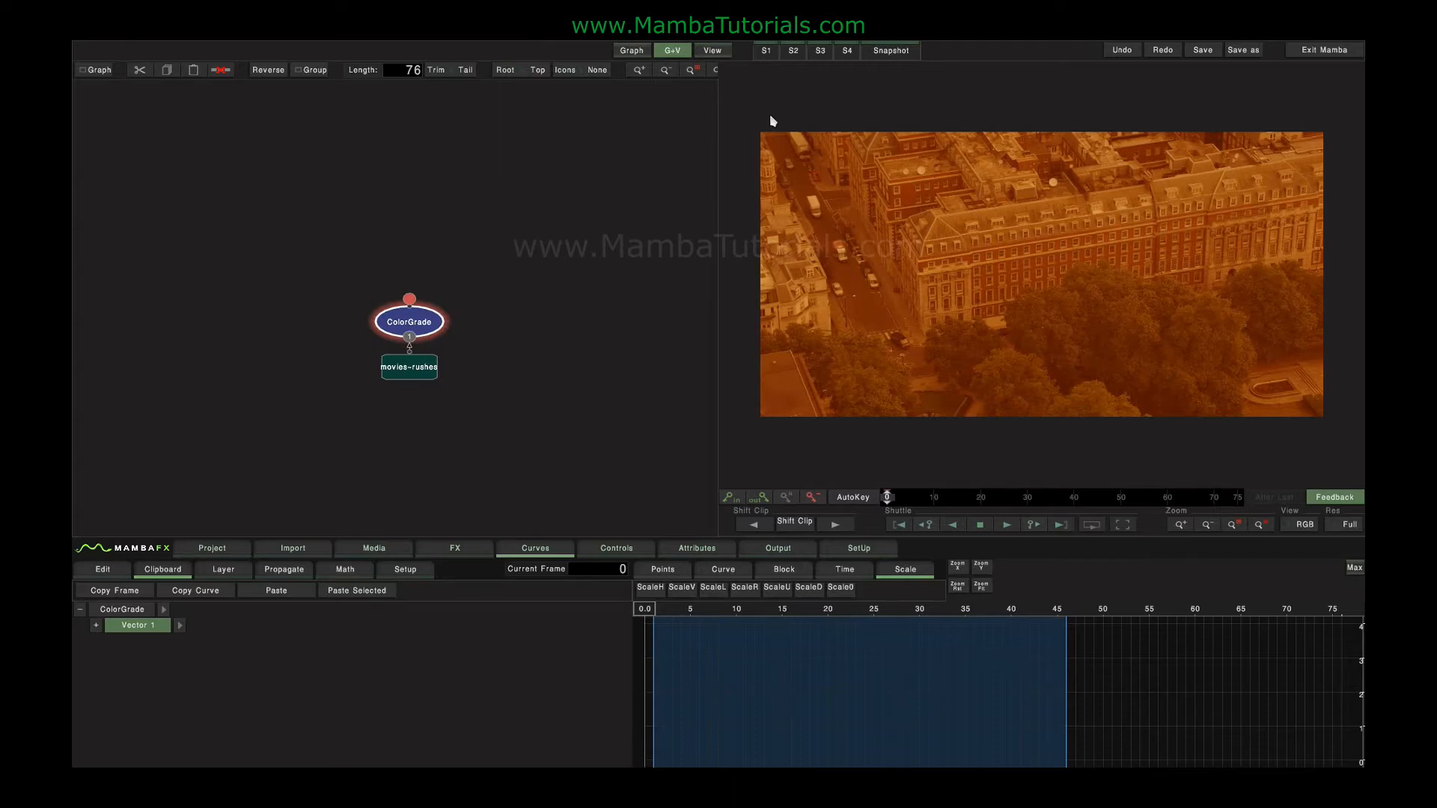
pyautogui.click(612, 554)
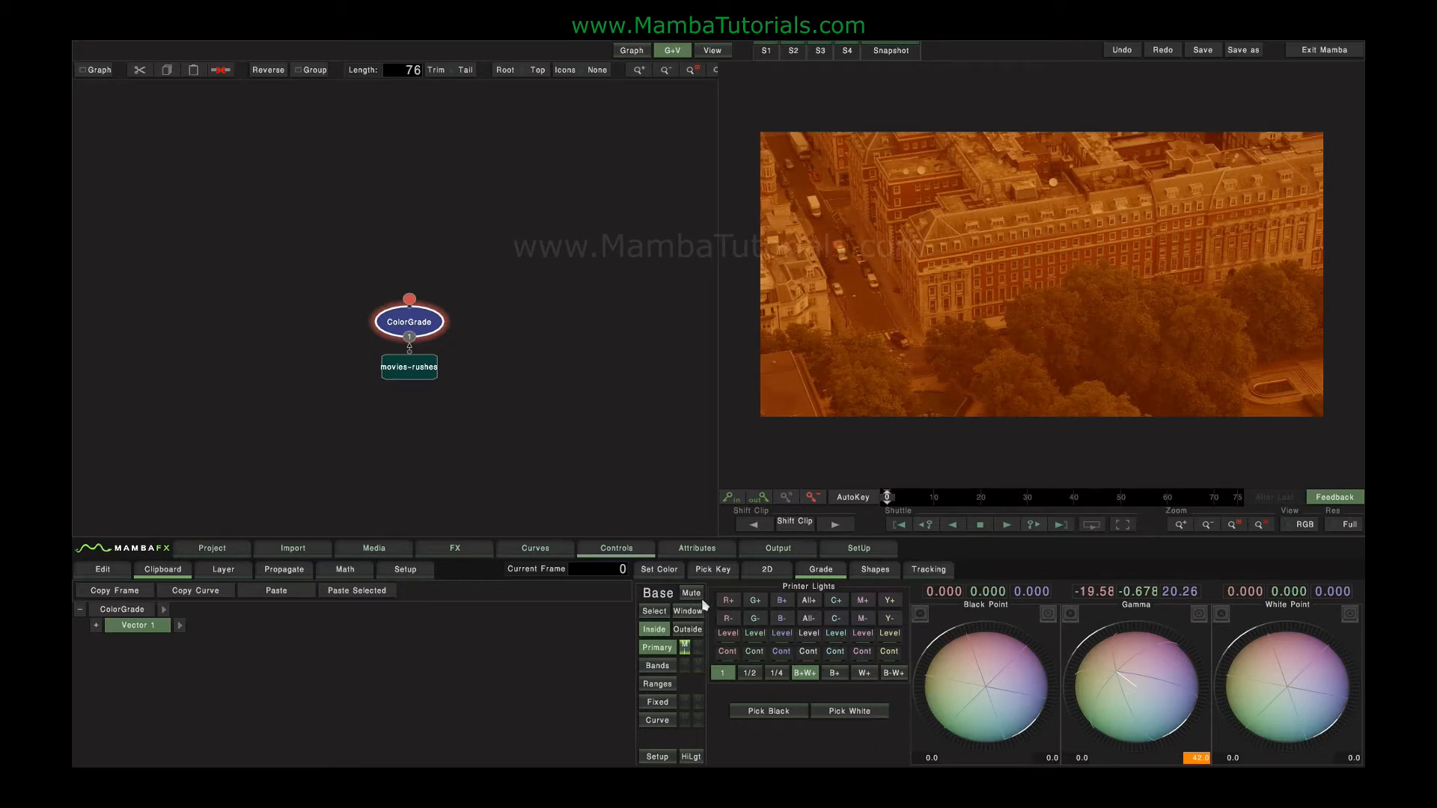
pyautogui.click(545, 552)
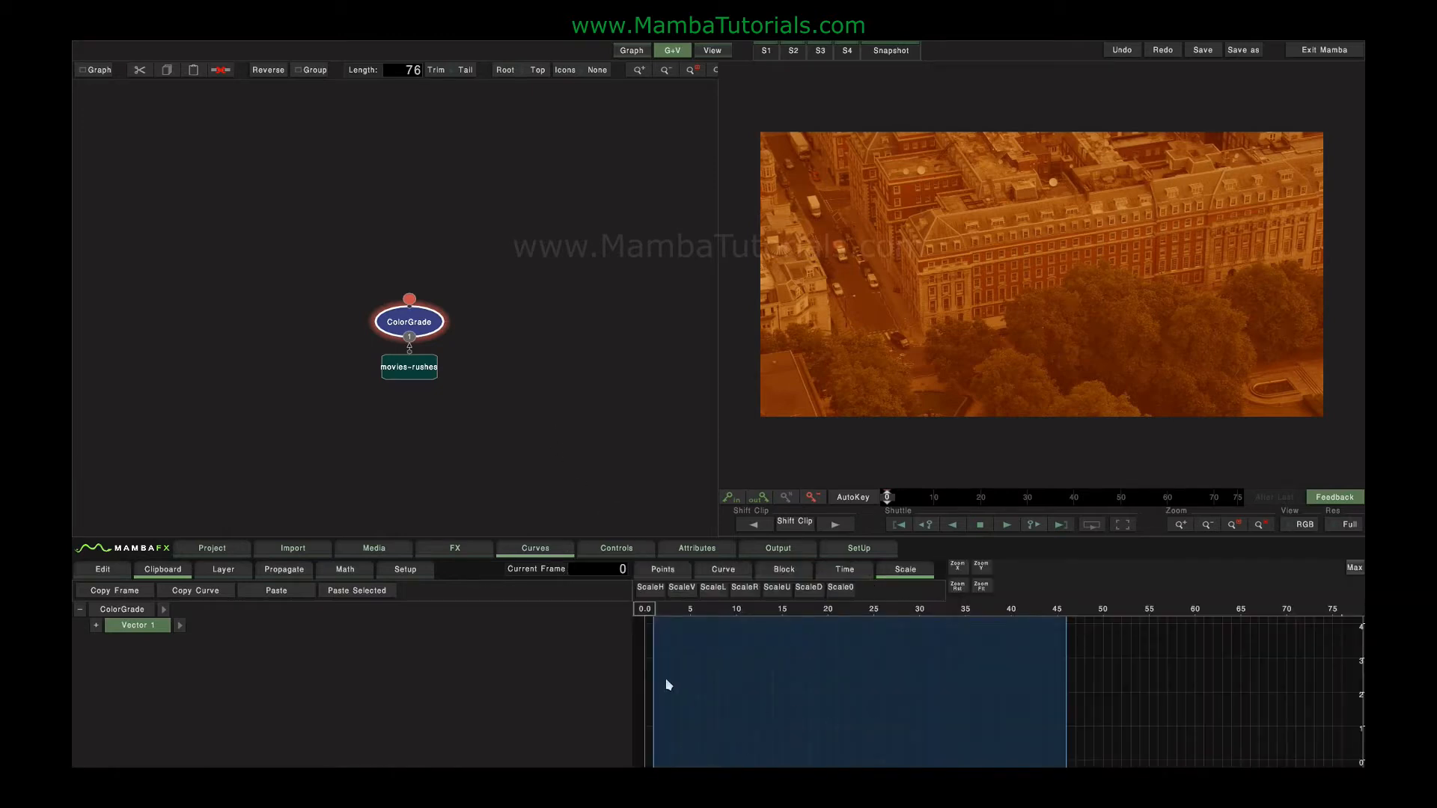
pyautogui.click(617, 549)
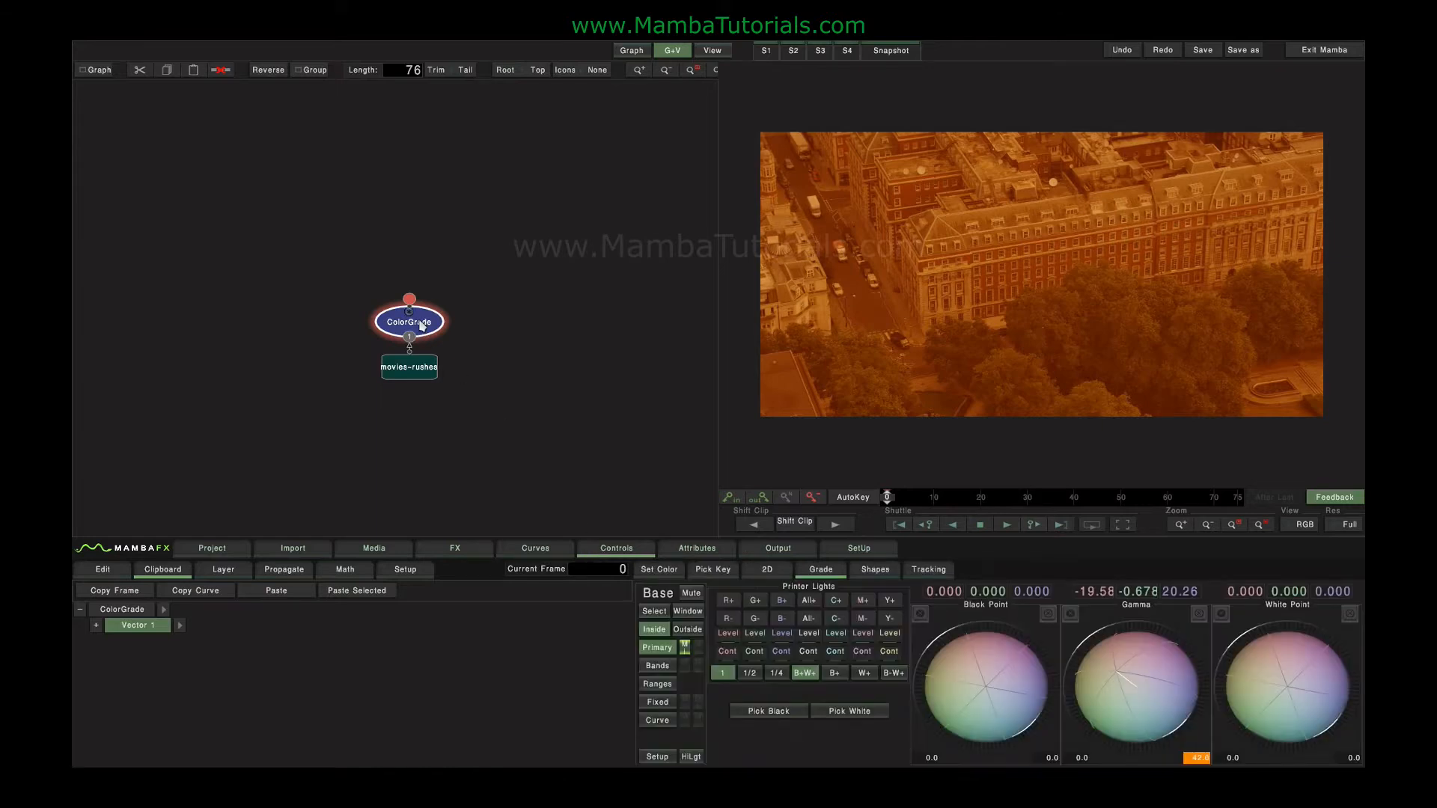
pyautogui.press('Delete')
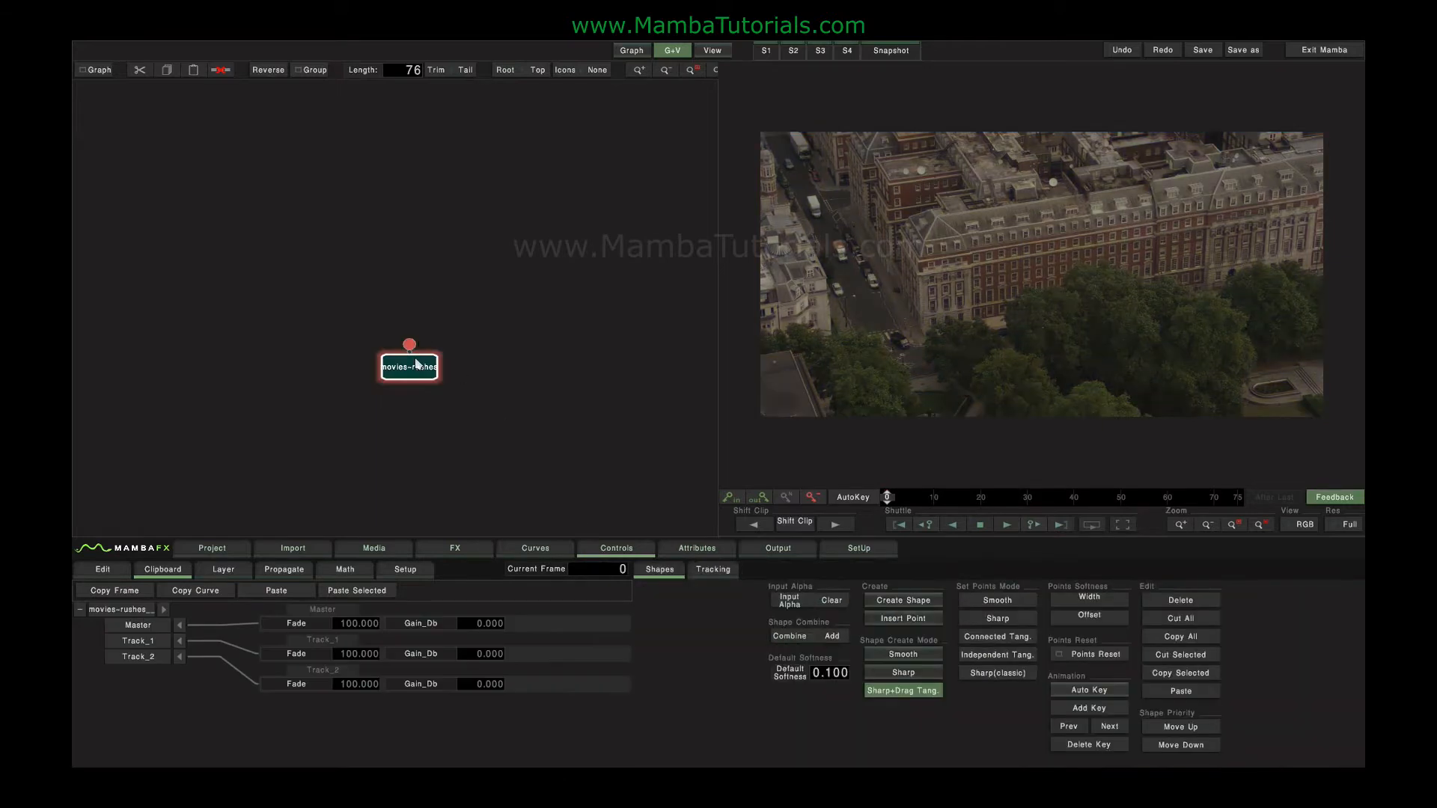
# Step: Add a Dir Blur node to the movies-rushes clip and show its parameters
pyautogui.click(450, 551)
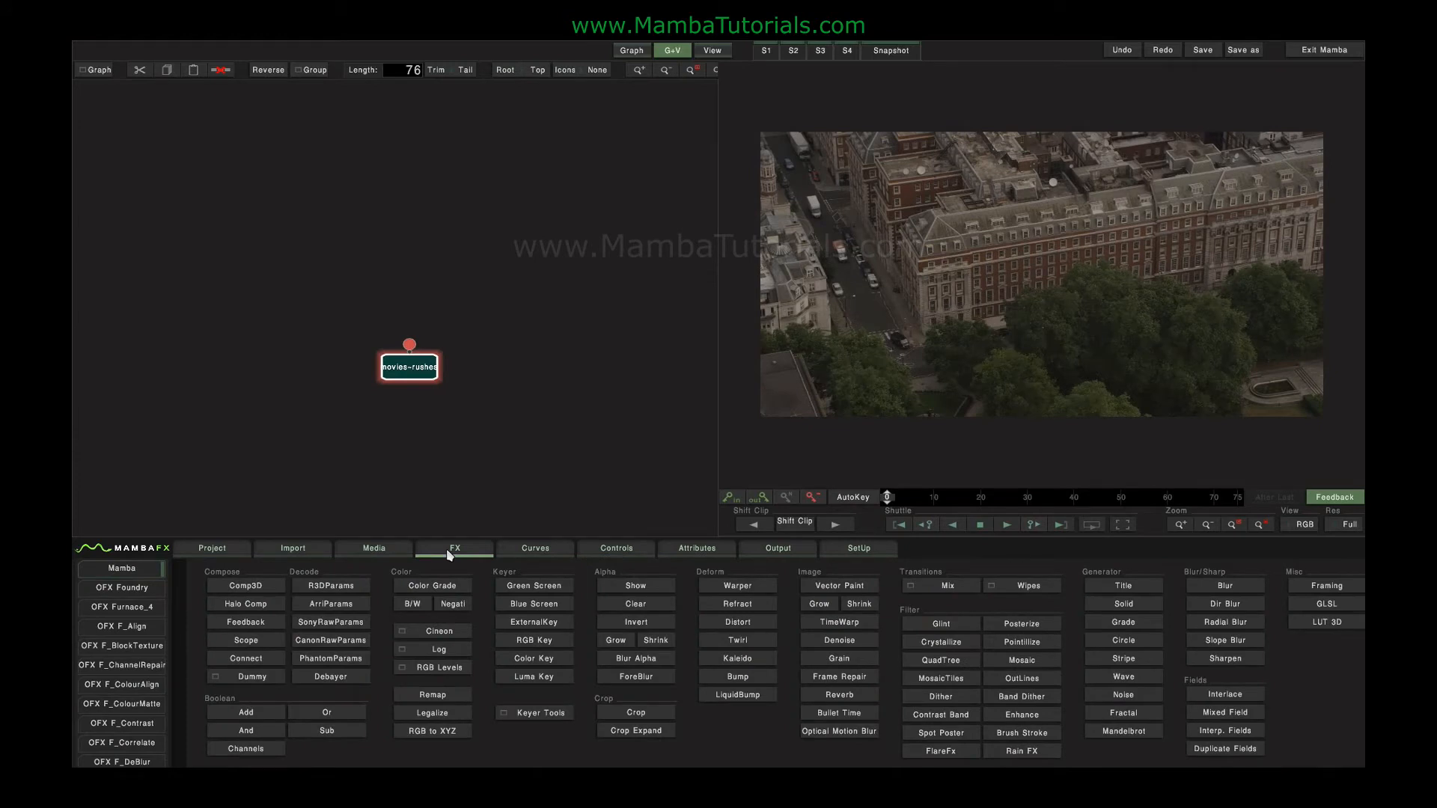
pyautogui.click(1221, 606)
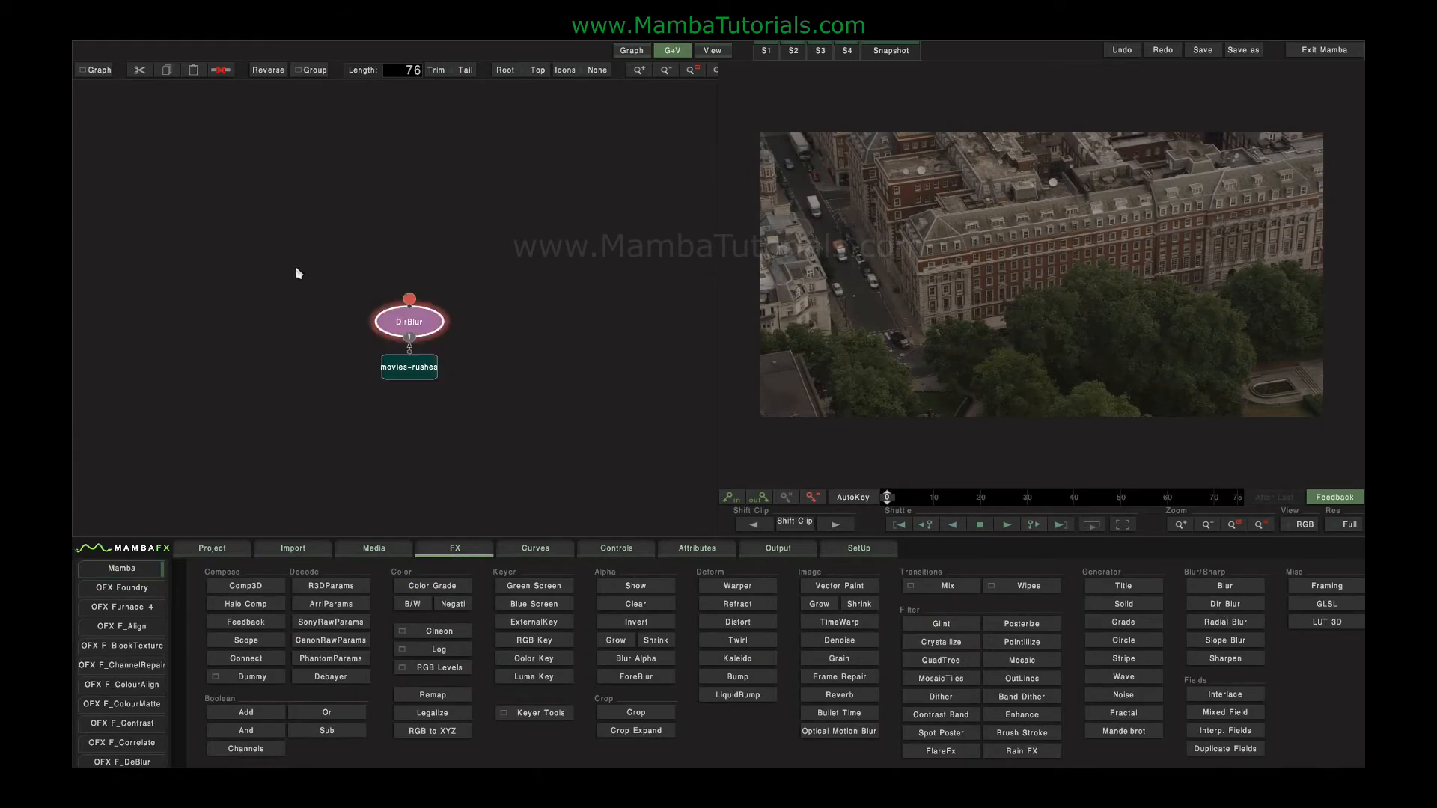
pyautogui.click(414, 326)
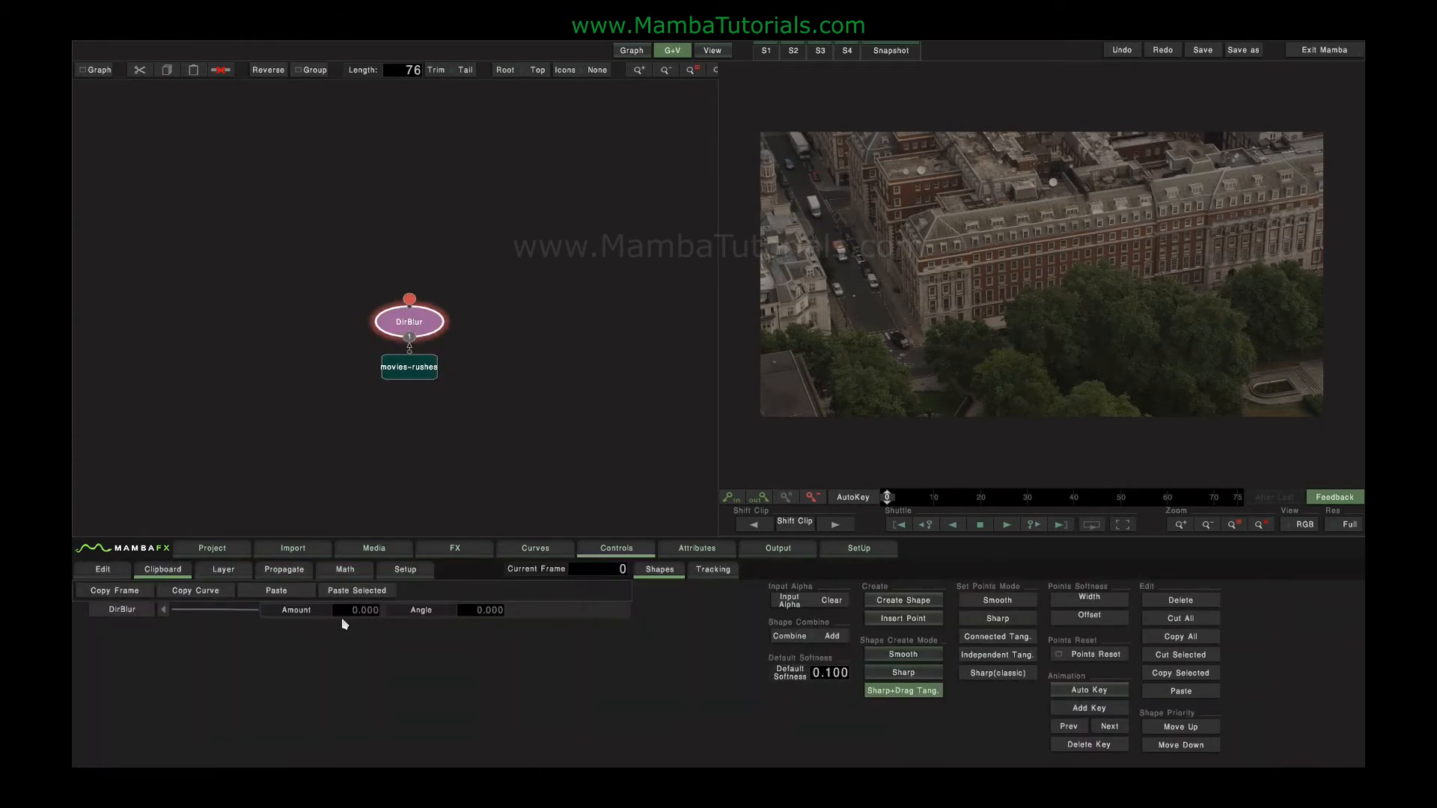
# Step: Try the directional blur with Amount 34 and Angle 12, and reset both parameters to their defaults
pyautogui.write('34')
pyautogui.press('Return')
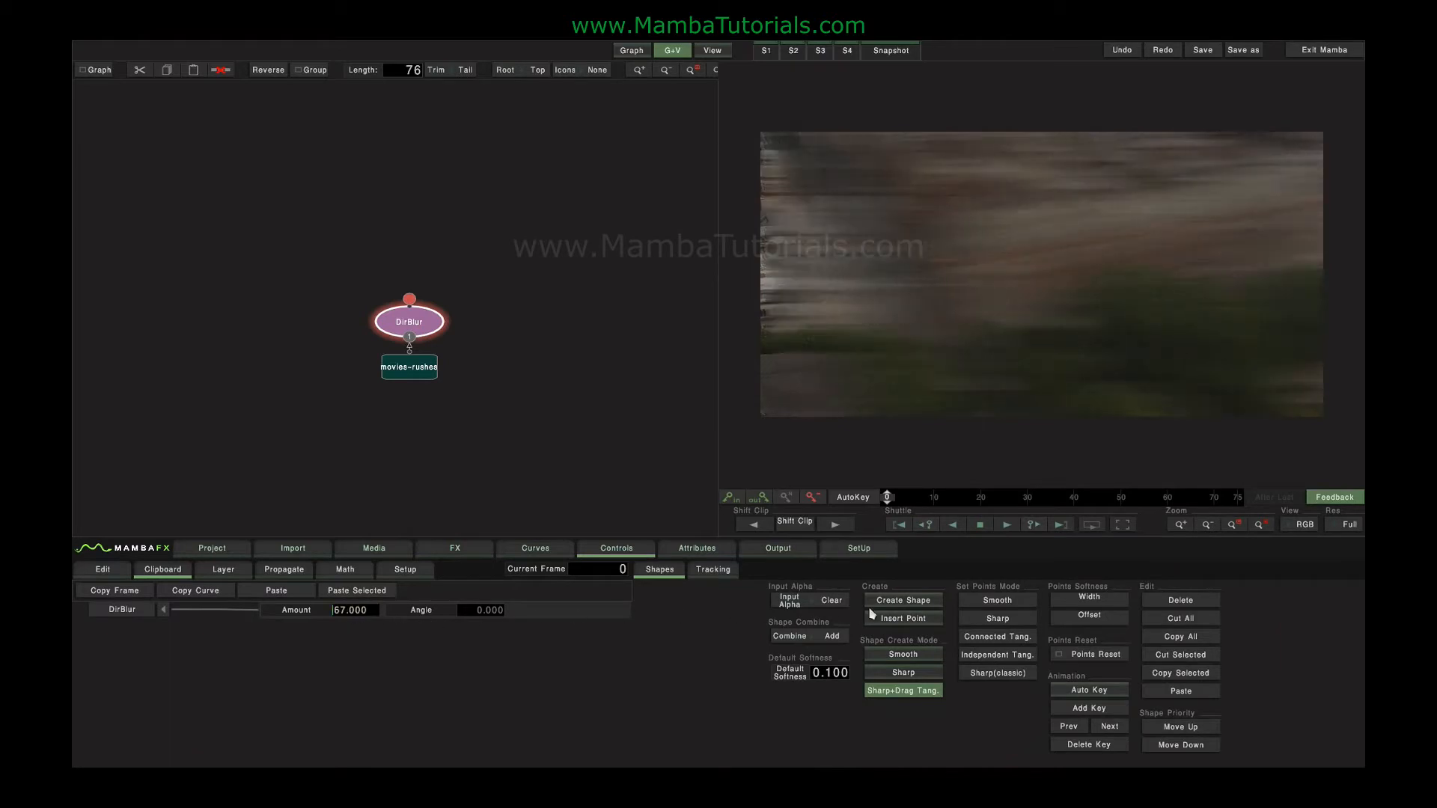
pyautogui.click(479, 610)
pyautogui.write('99')
pyautogui.press('Return')
pyautogui.moveTo(1166, 595); pyautogui.dragTo(561, 629)
pyautogui.click(118, 611)
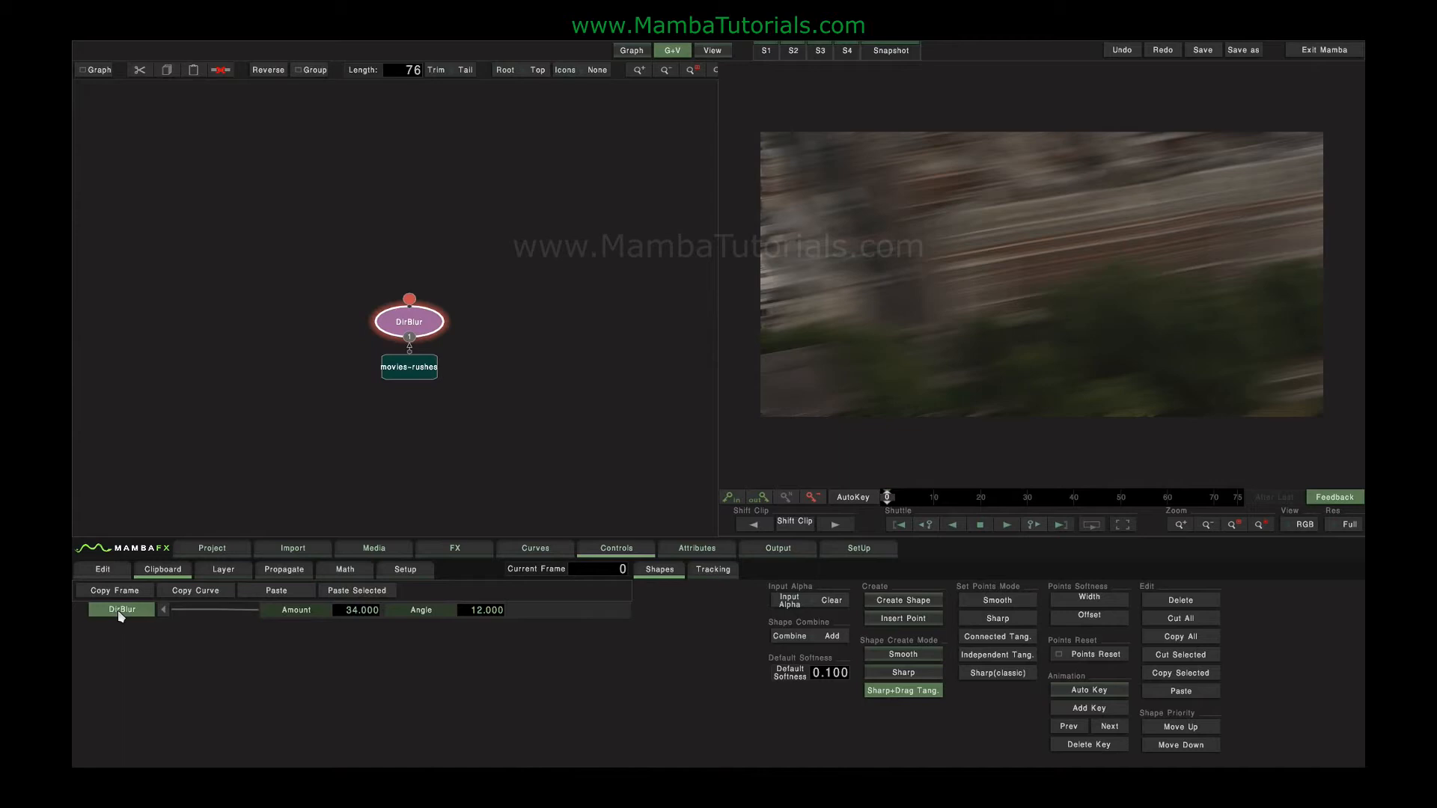
pyautogui.click(118, 609)
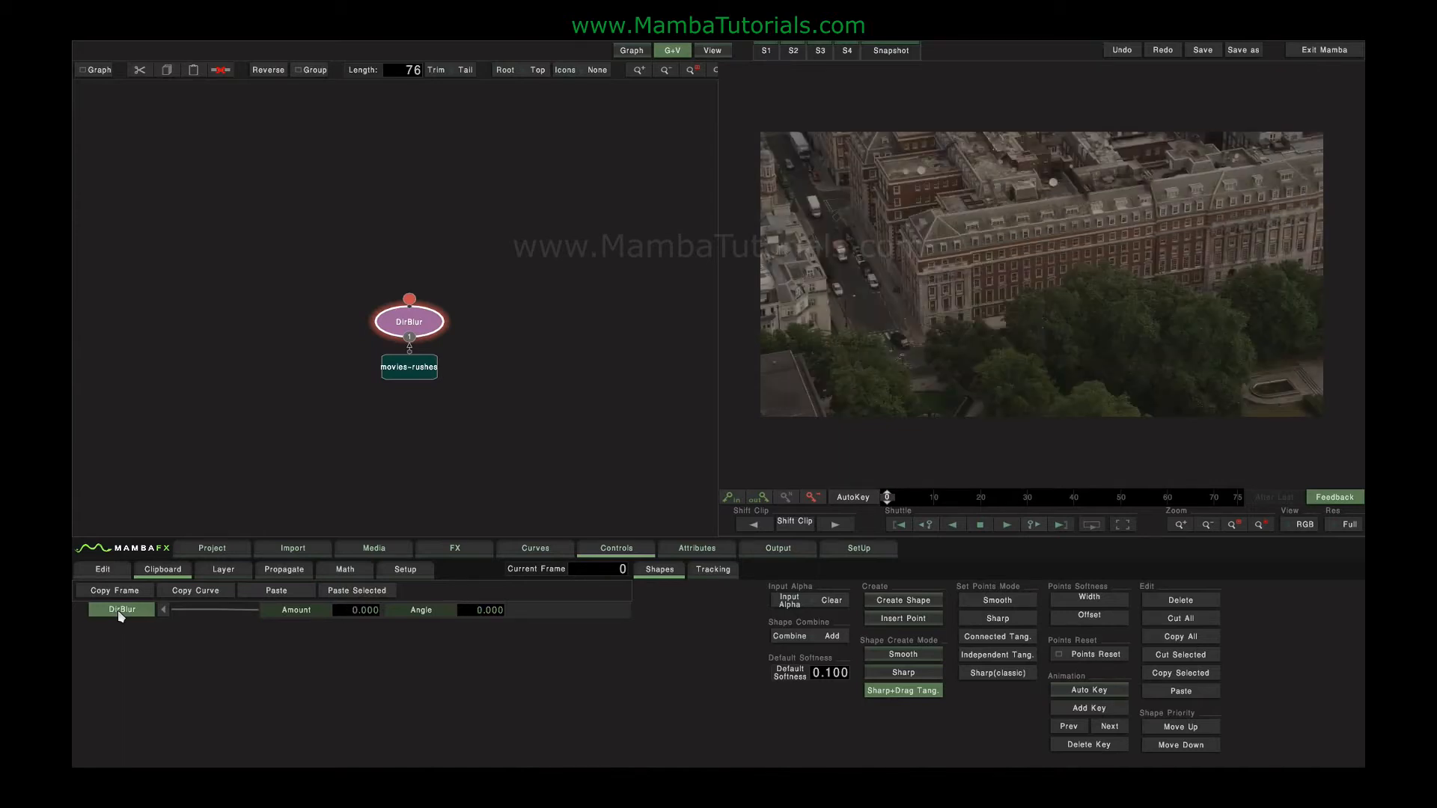
# Step: Show the curve editor for the DirBlur node and set its blur Amount to 45
pyautogui.click(551, 553)
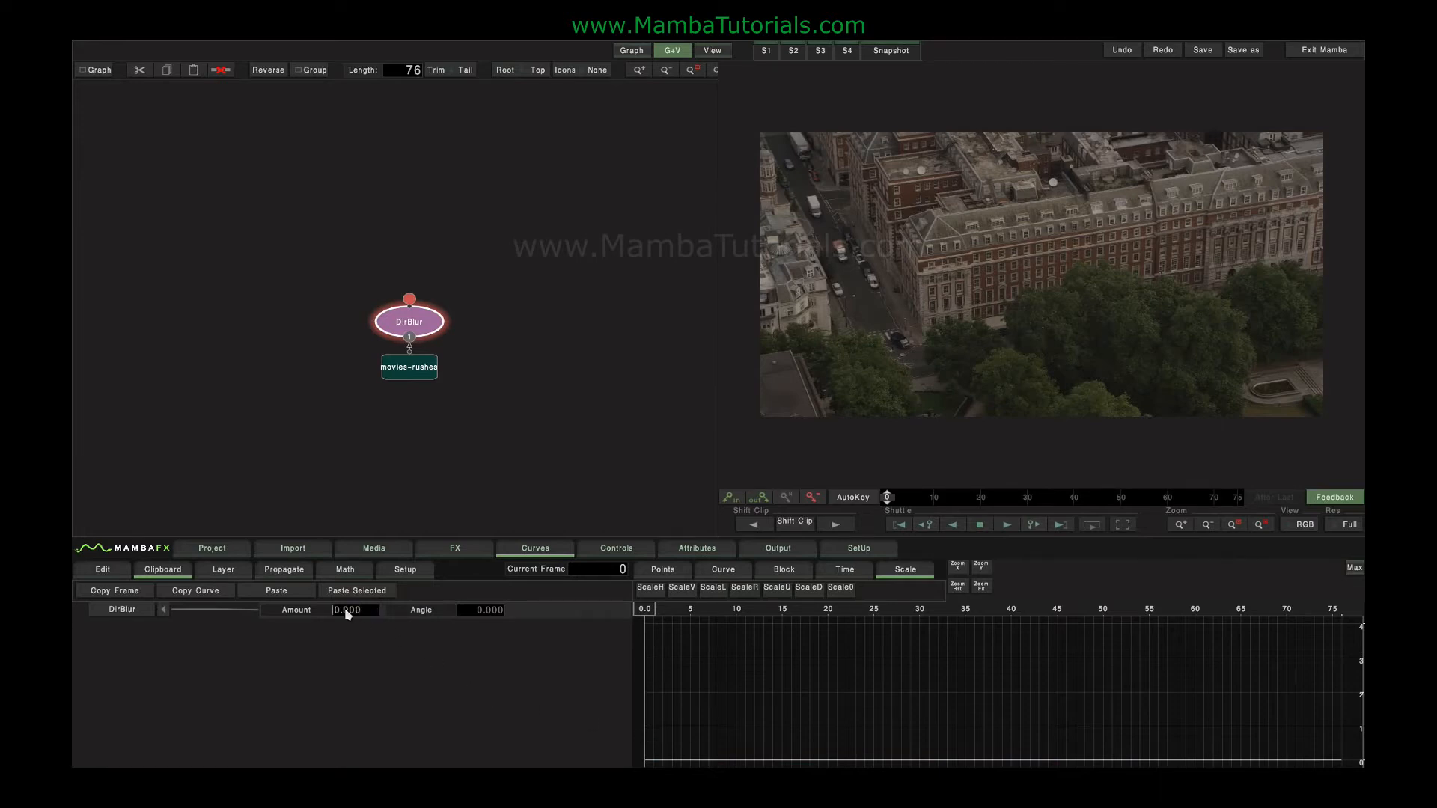
pyautogui.write('1')
pyautogui.press('Return')
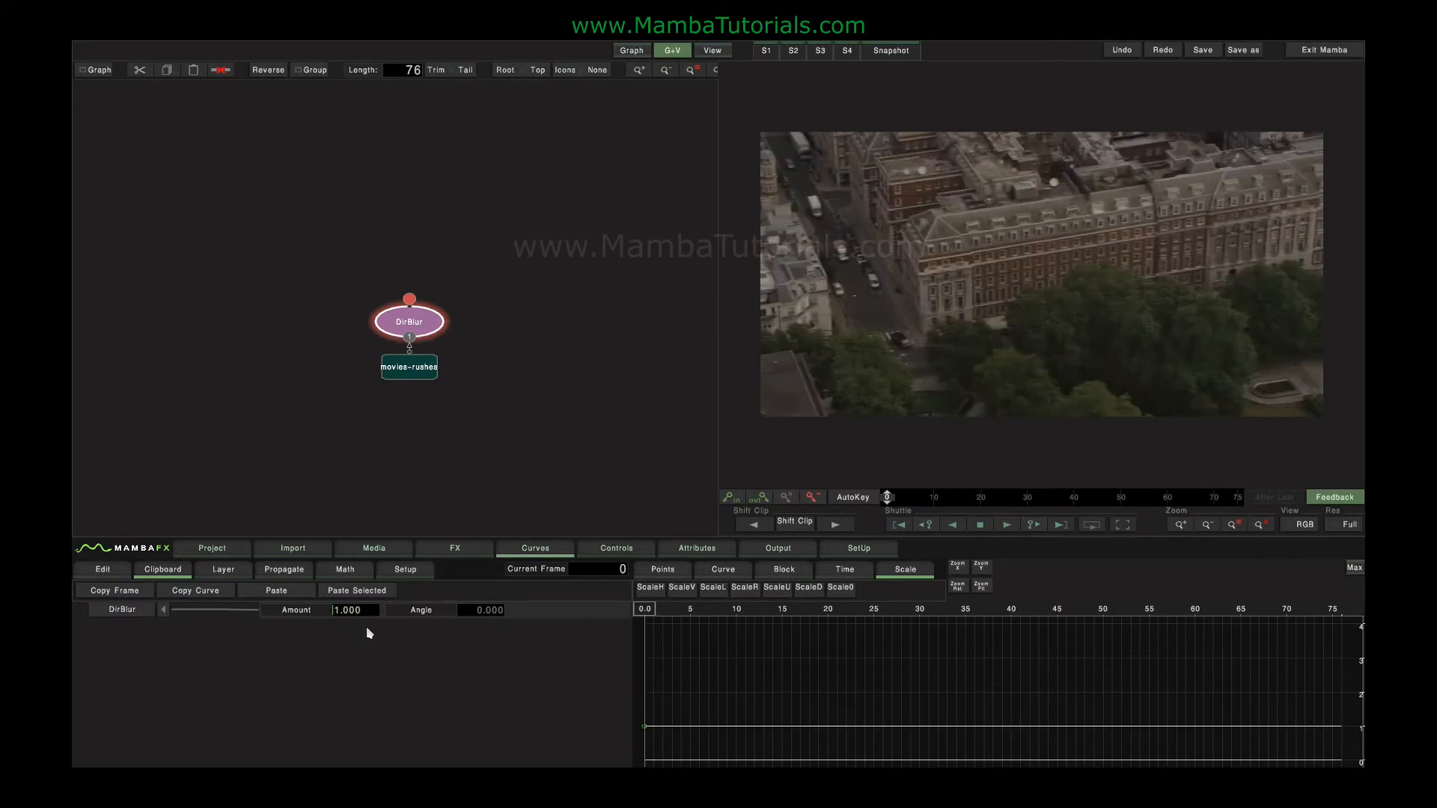
pyautogui.write('0')
pyautogui.press('Return')
pyautogui.write('45')
pyautogui.press('Return')
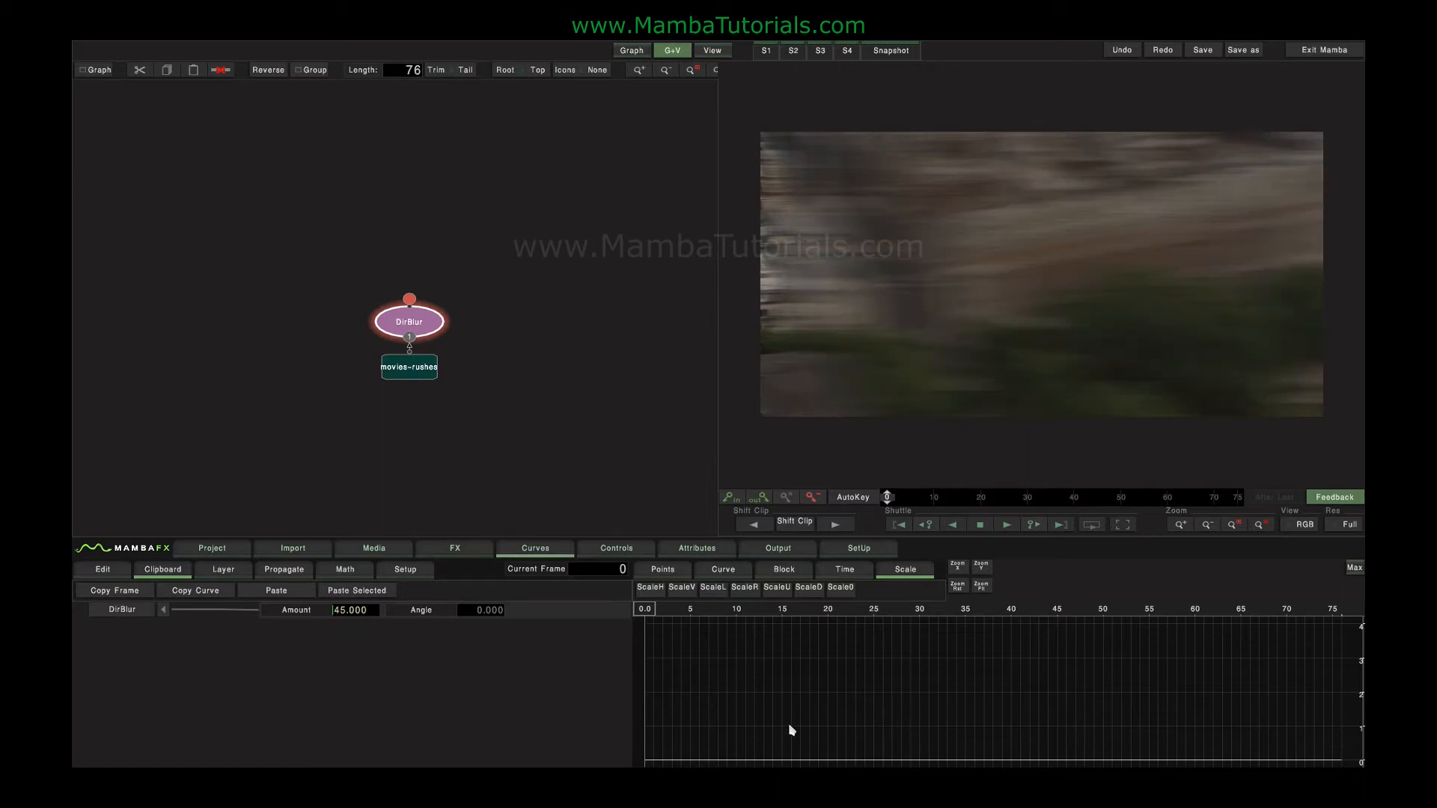
# Step: Fit the DirBlur Amount curve in the graph and adjust its horizontal and vertical scale to show the full frame range
pyautogui.click(958, 569)
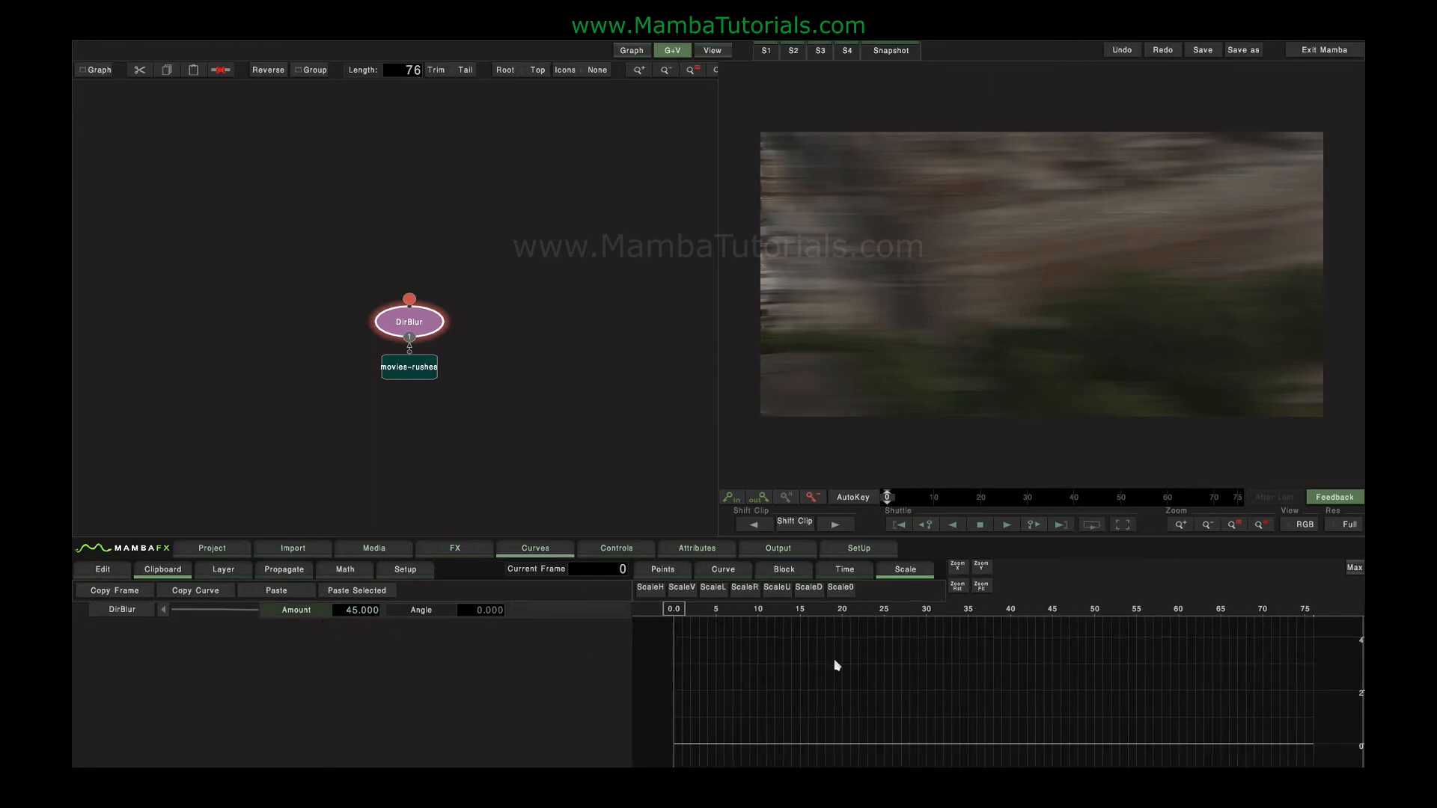
pyautogui.click(958, 586)
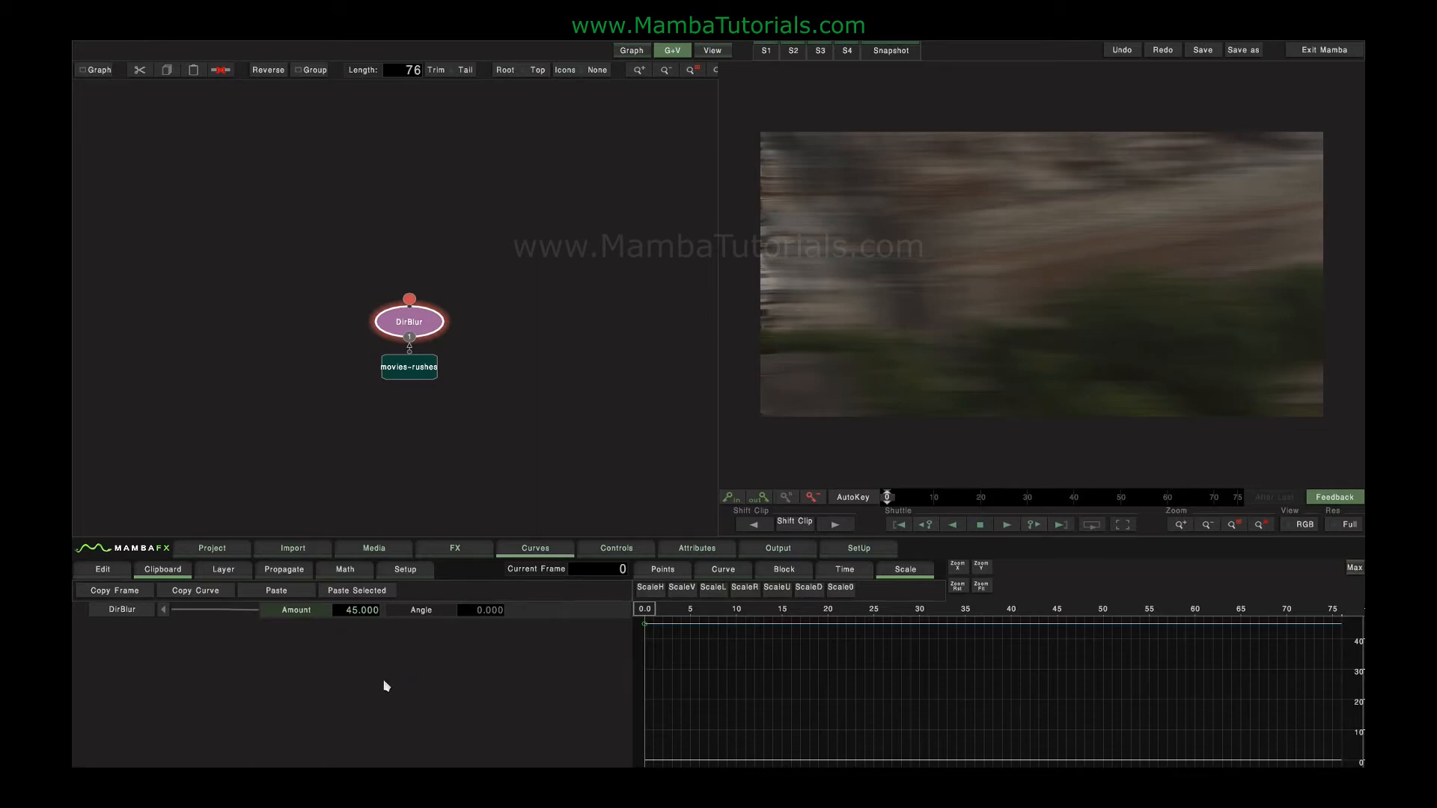
pyautogui.click(981, 586)
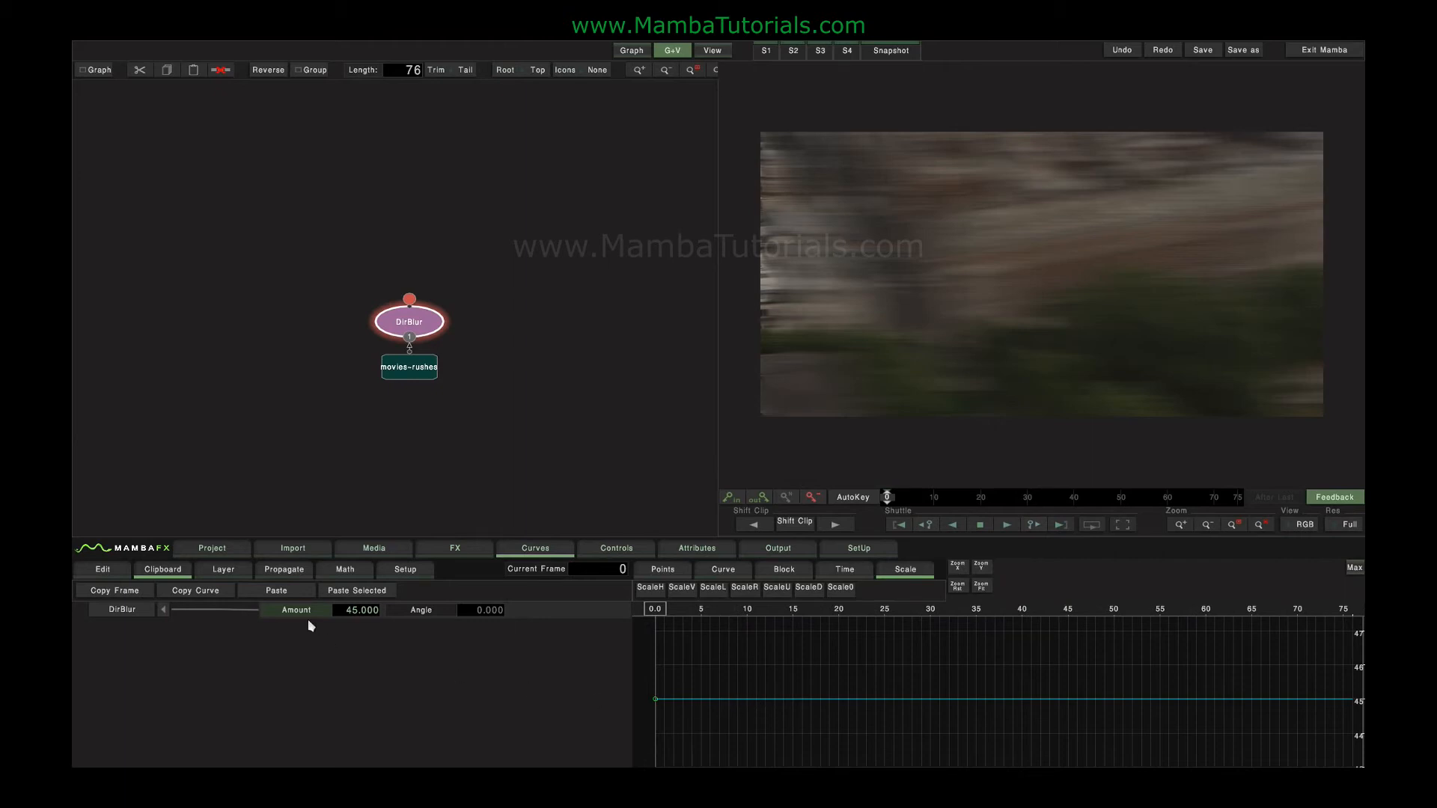
pyautogui.click(958, 586)
pyautogui.moveTo(957, 565); pyautogui.dragTo(995, 563)
pyautogui.moveTo(980, 566); pyautogui.dragTo(985, 529)
pyautogui.moveTo(948, 675); pyautogui.dragTo(945, 685)
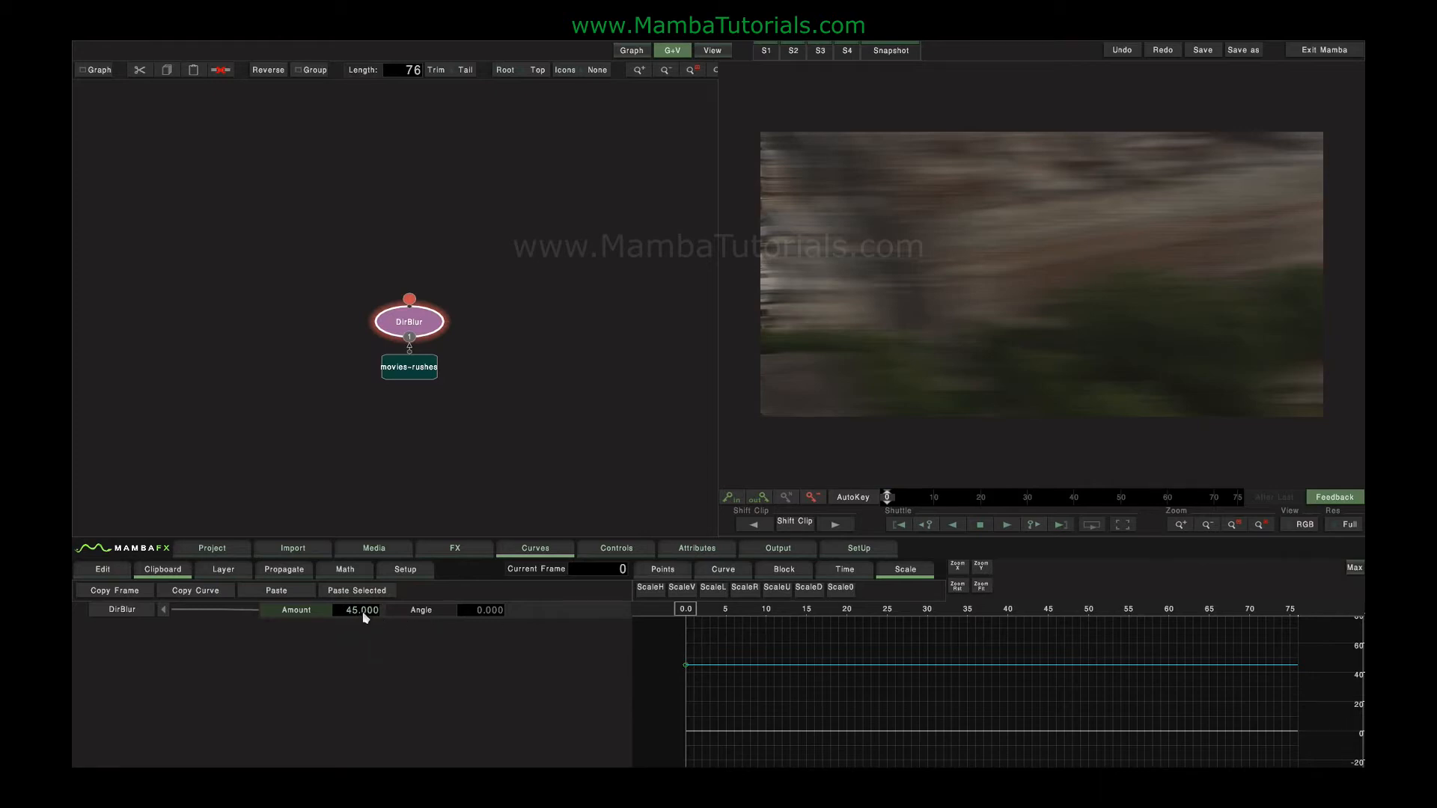
# Step: Scrub through the clip to check the blur, switch to the viewer-only layout, and go to frame 32
pyautogui.moveTo(691, 611); pyautogui.dragTo(896, 616)
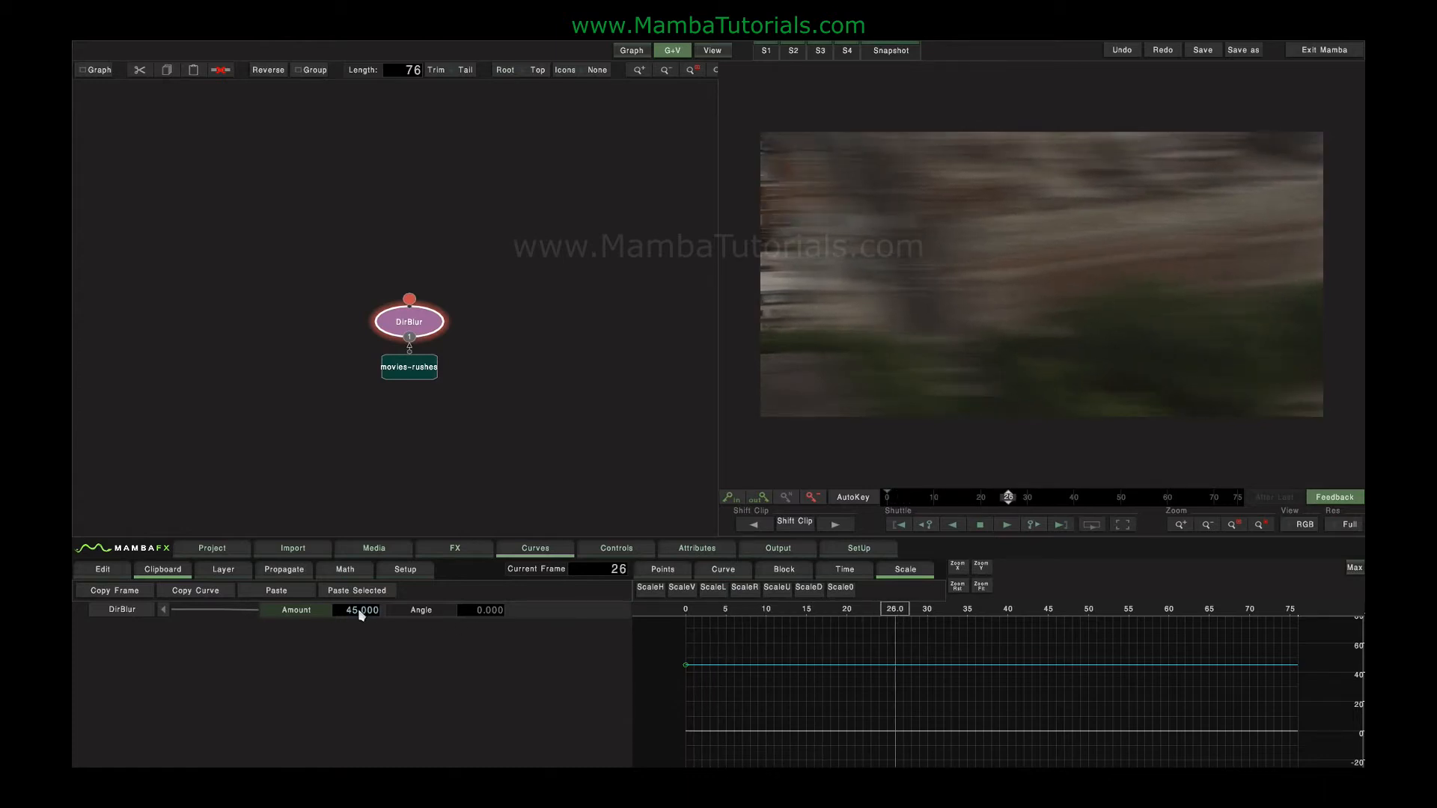
pyautogui.click(937, 498)
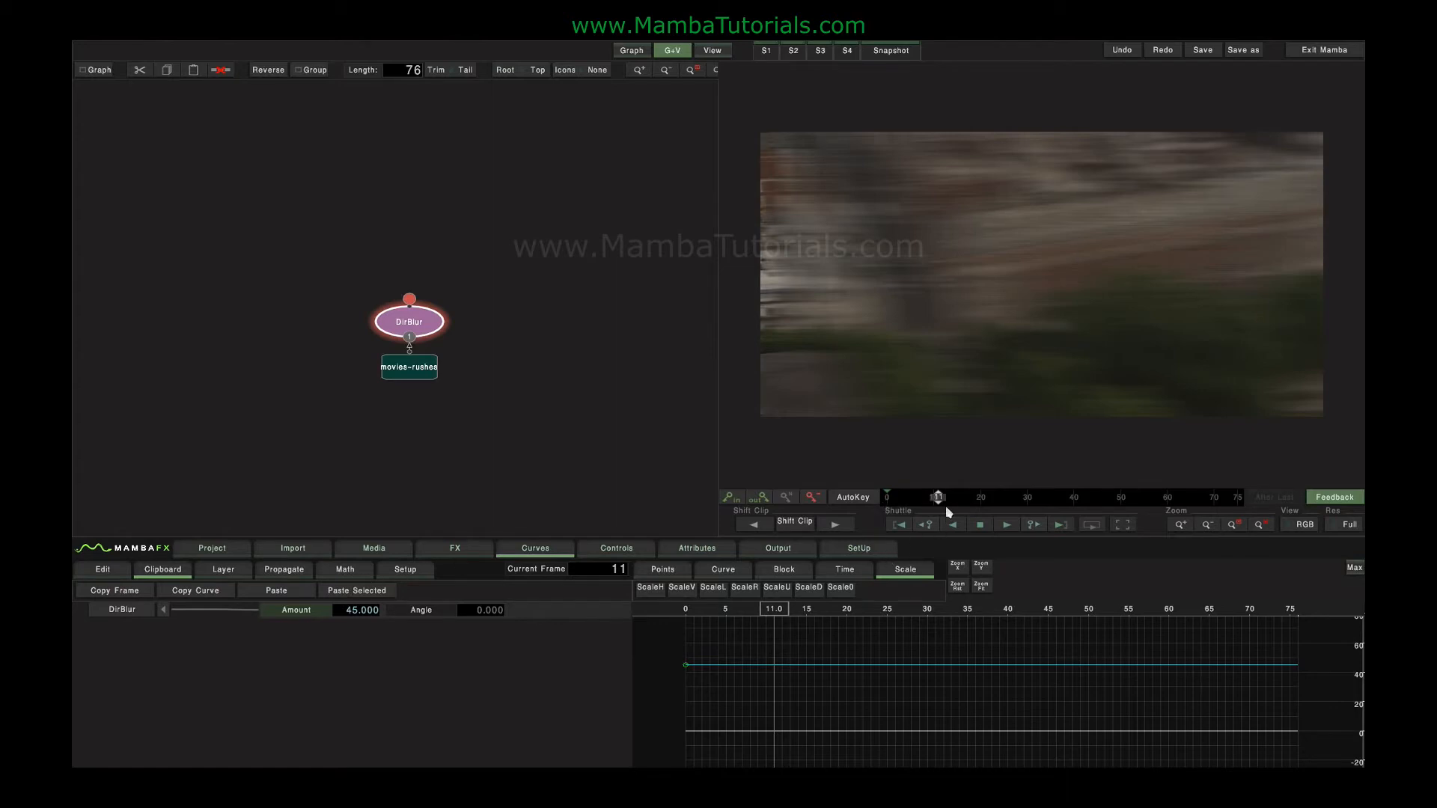
pyautogui.moveTo(919, 497); pyautogui.dragTo(887, 497)
pyautogui.click(703, 53)
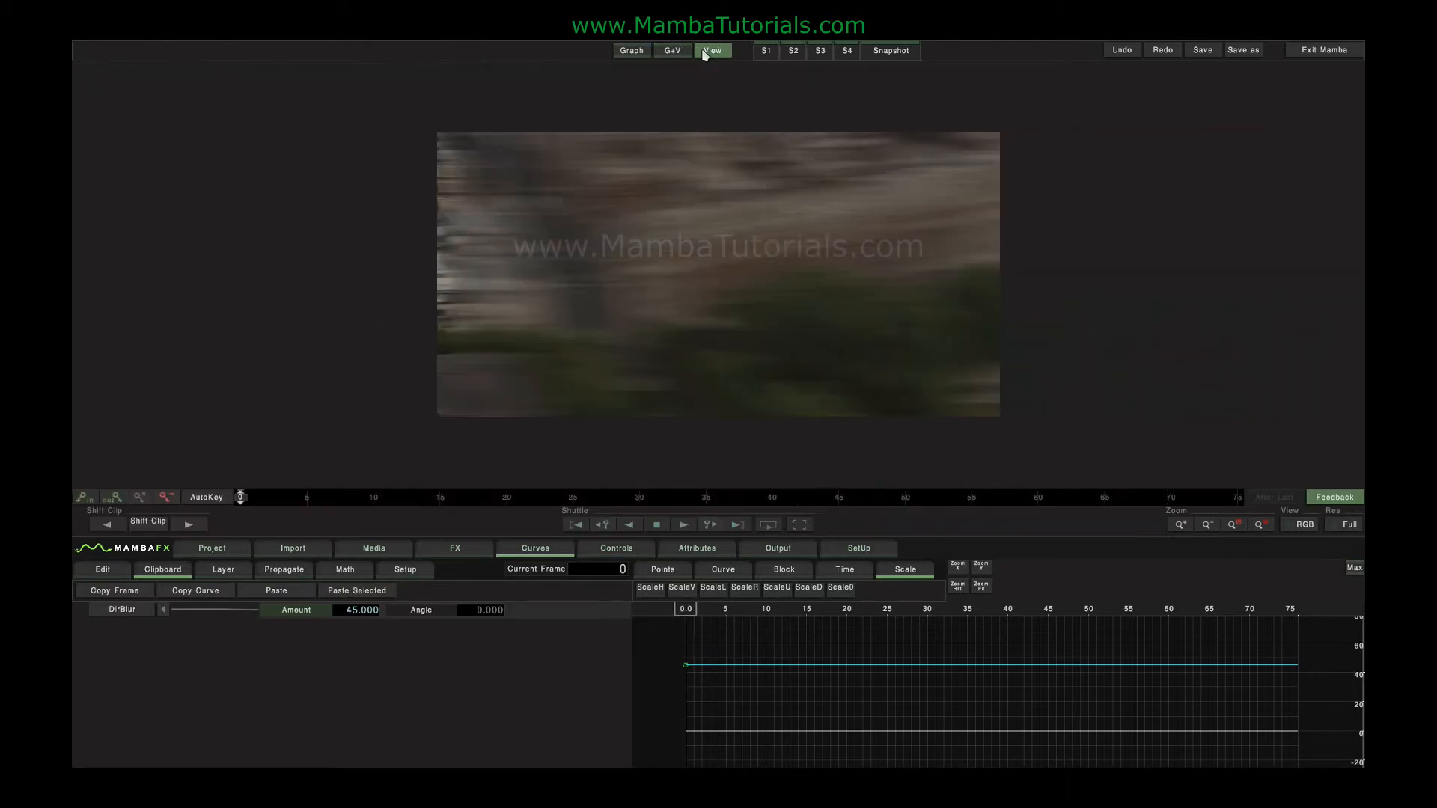
pyautogui.moveTo(690, 615); pyautogui.dragTo(948, 614)
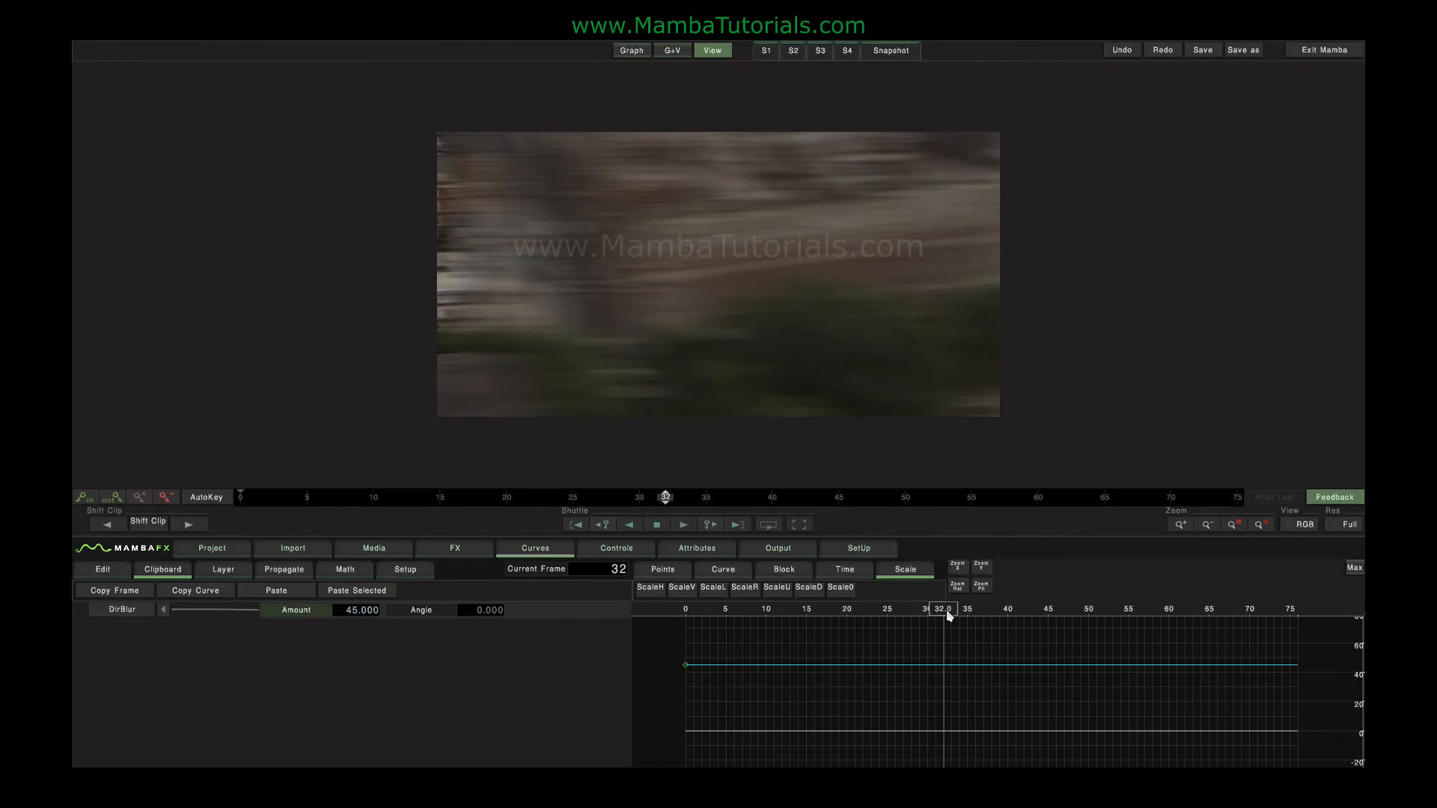
# Step: Set the blur Amount to 42 at frame 32, and to 25 at frame 58
pyautogui.moveTo(352, 610)
pyautogui.mouseDown()
pyautogui.moveTo(229, 612)
pyautogui.moveTo(477, 604)
pyautogui.moveTo(308, 604)
pyautogui.moveTo(394, 591)
pyautogui.moveTo(361, 605)
pyautogui.mouseUp()
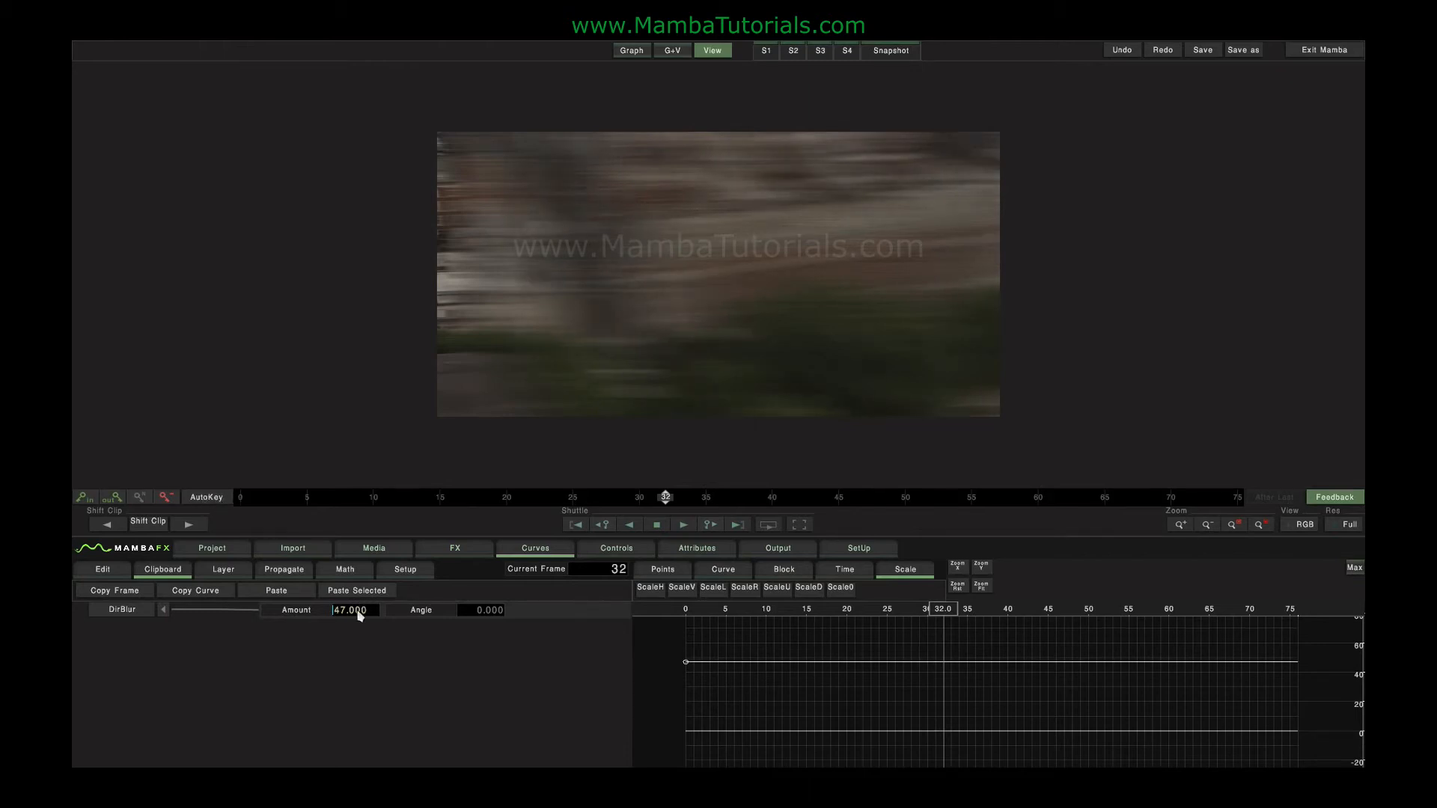
pyautogui.moveTo(352, 612); pyautogui.dragTo(307, 618)
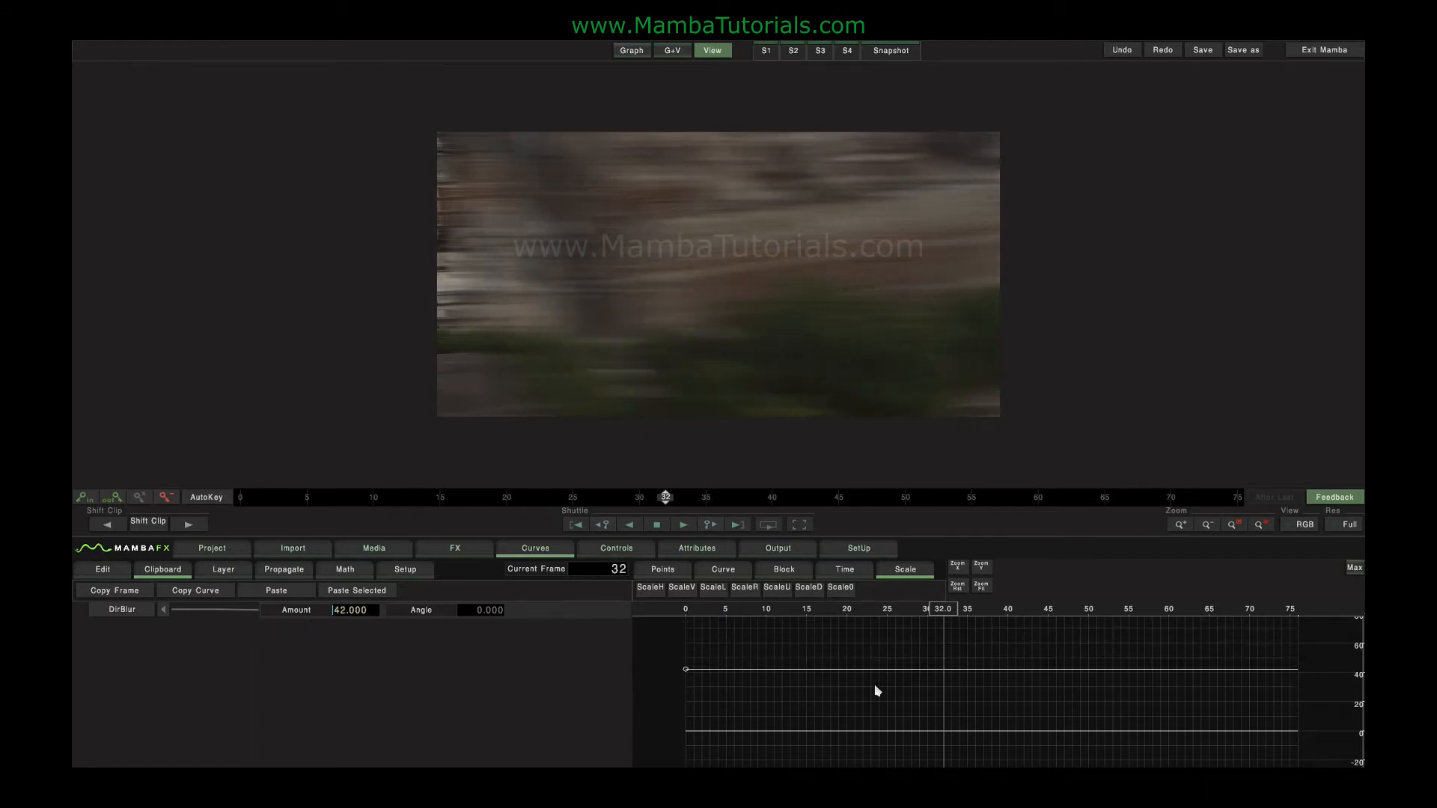
pyautogui.moveTo(936, 610)
pyautogui.mouseDown()
pyautogui.moveTo(782, 610)
pyautogui.moveTo(1143, 635)
pyautogui.mouseUp()
pyautogui.moveTo(356, 610); pyautogui.dragTo(252, 546)
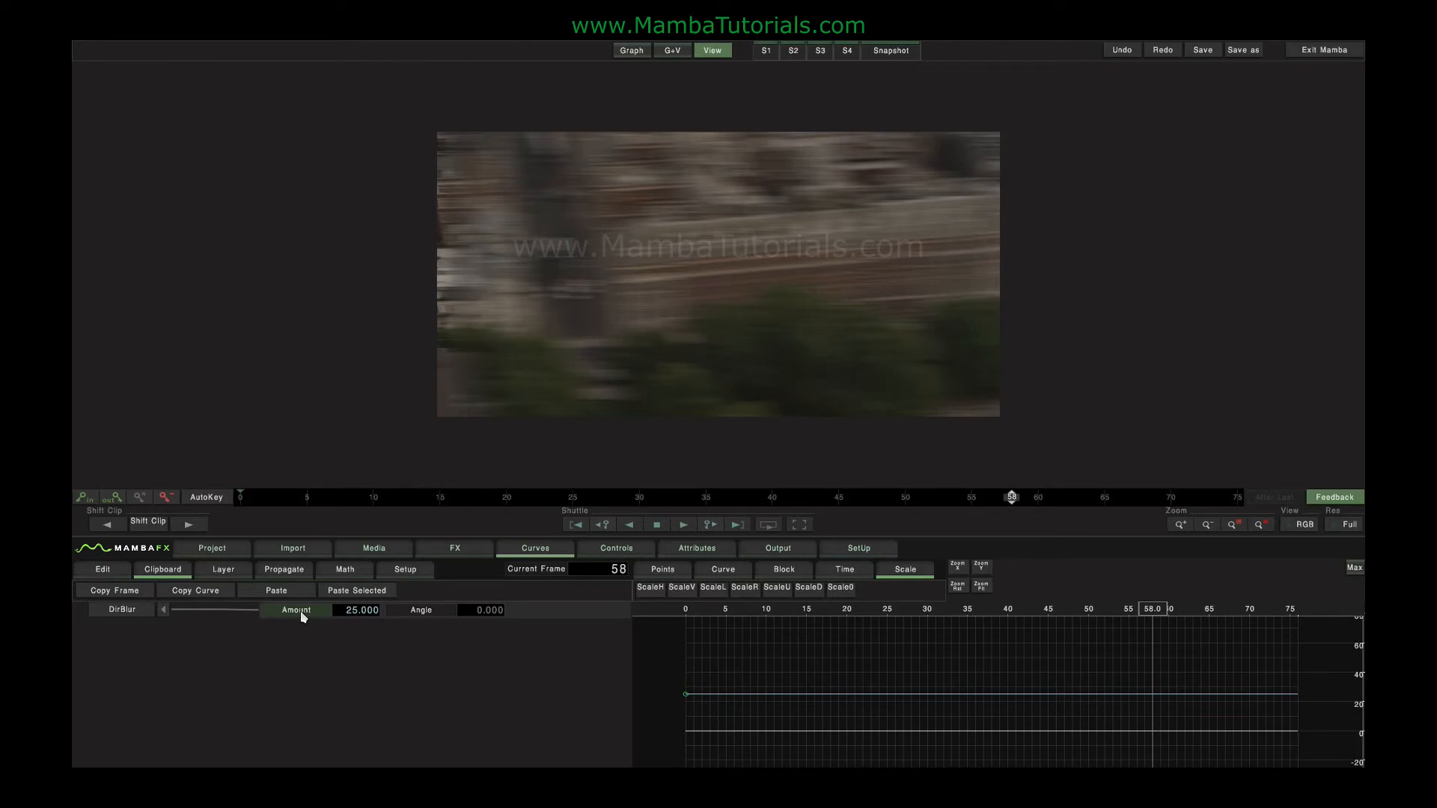
# Step: Insert a keyframe on the Amount curve at frame 58 and lower it to about 6
pyautogui.click(106, 572)
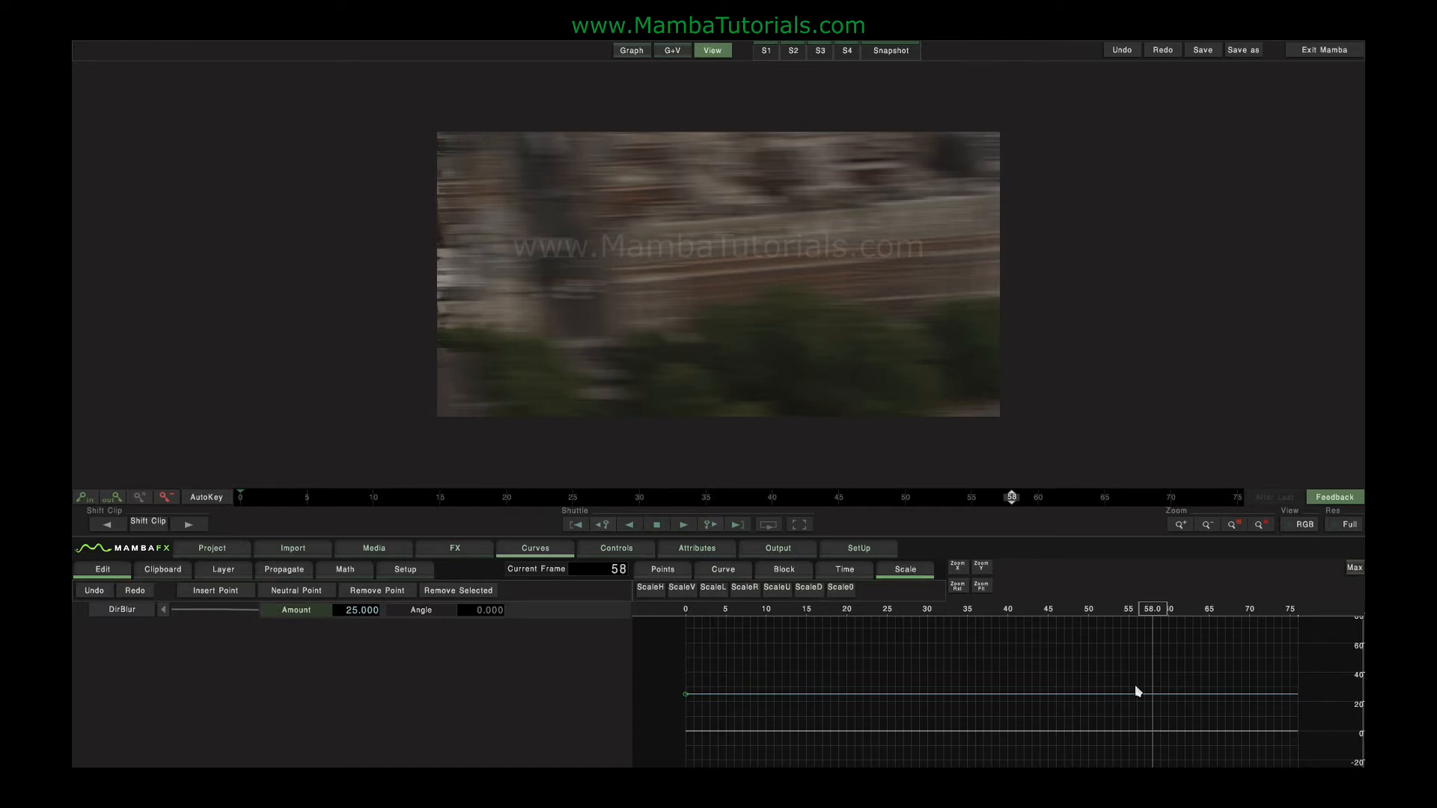
pyautogui.click(1152, 694)
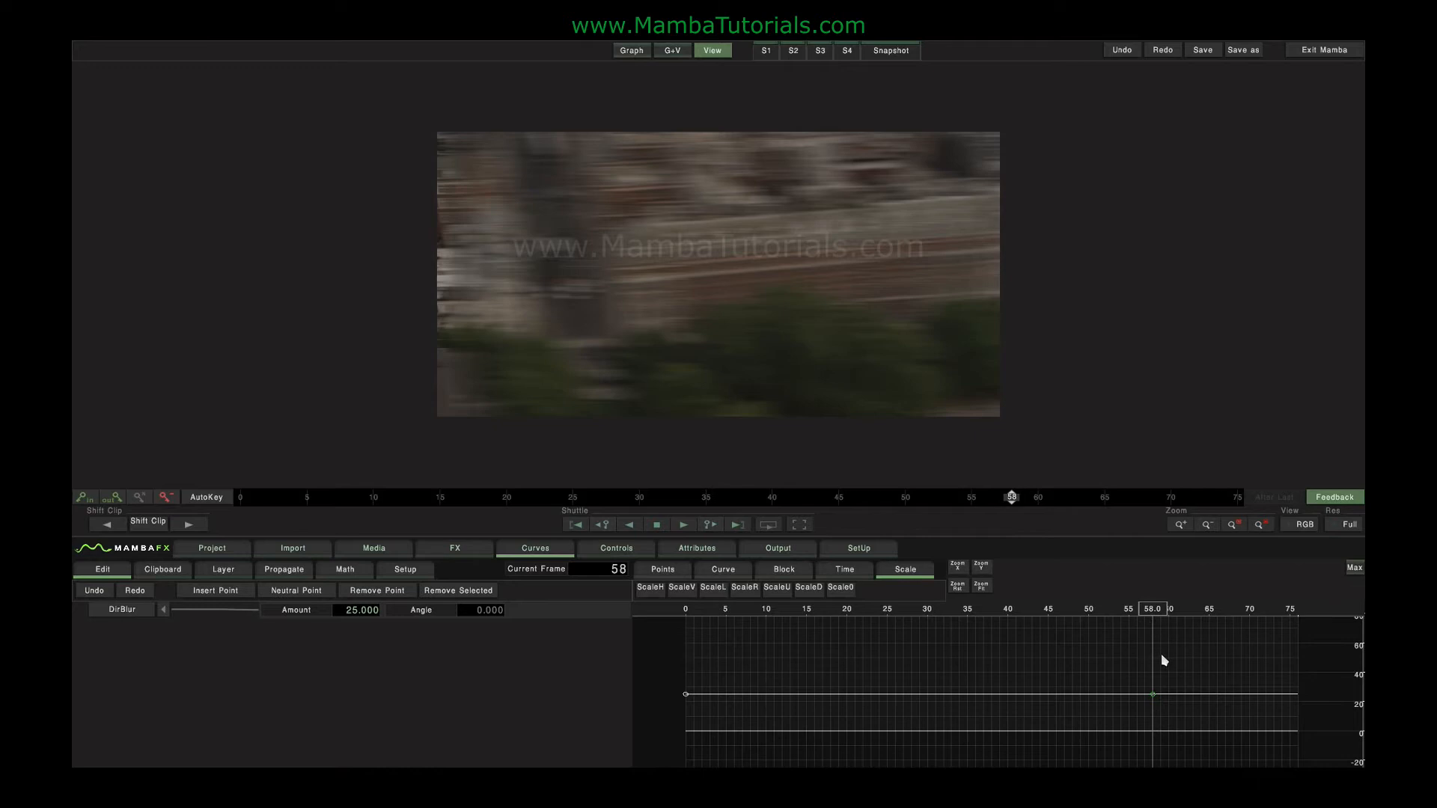
pyautogui.moveTo(1152, 695)
pyautogui.mouseDown()
pyautogui.moveTo(1154, 656)
pyautogui.moveTo(1153, 722)
pyautogui.mouseUp()
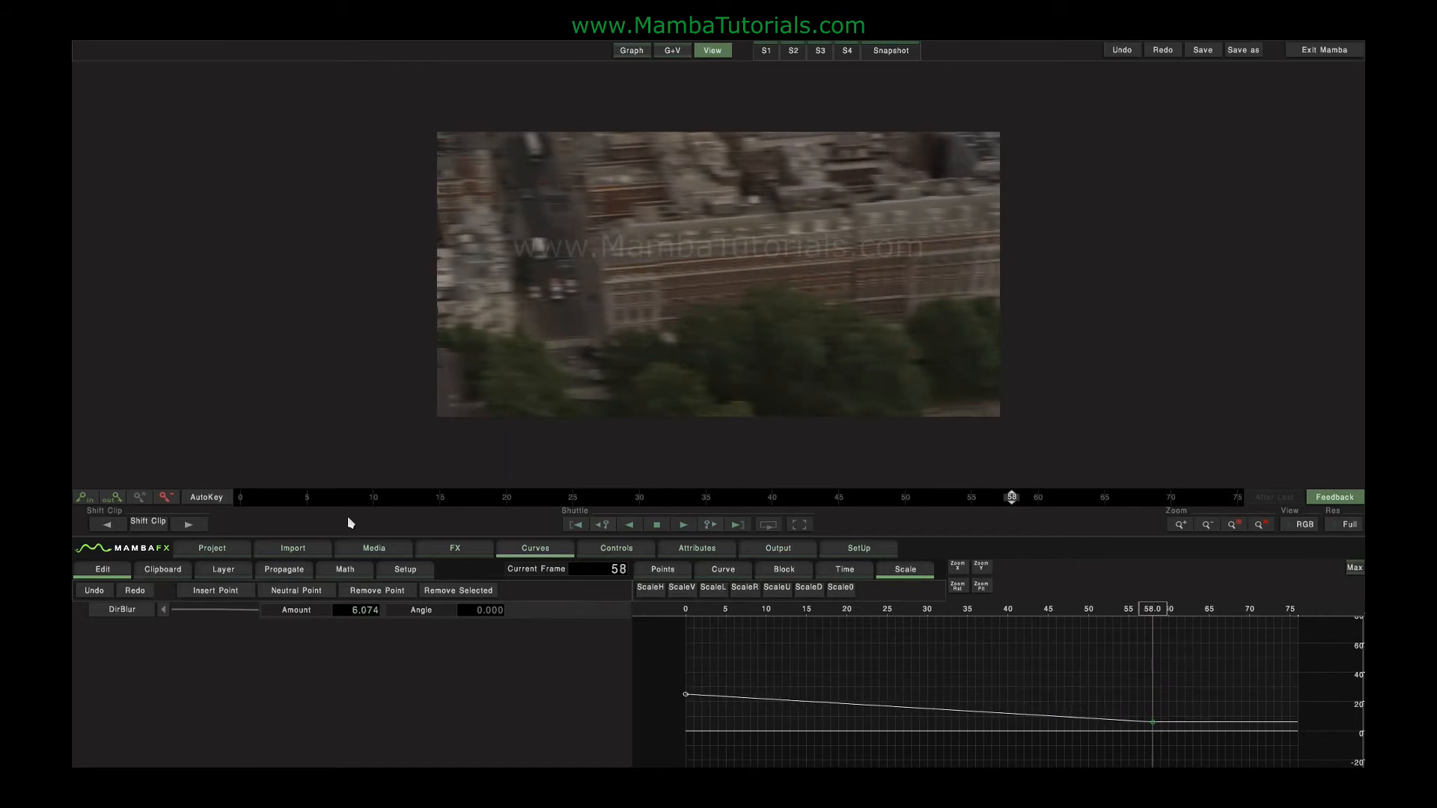
# Step: Turn on AutoKey and key the blur Amount at 37.94 at frame 28
pyautogui.click(348, 612)
pyautogui.moveTo(377, 613)
pyautogui.mouseDown()
pyautogui.moveTo(428, 611)
pyautogui.moveTo(331, 614)
pyautogui.moveTo(535, 612)
pyautogui.moveTo(354, 623)
pyautogui.mouseUp()
pyautogui.click(206, 497)
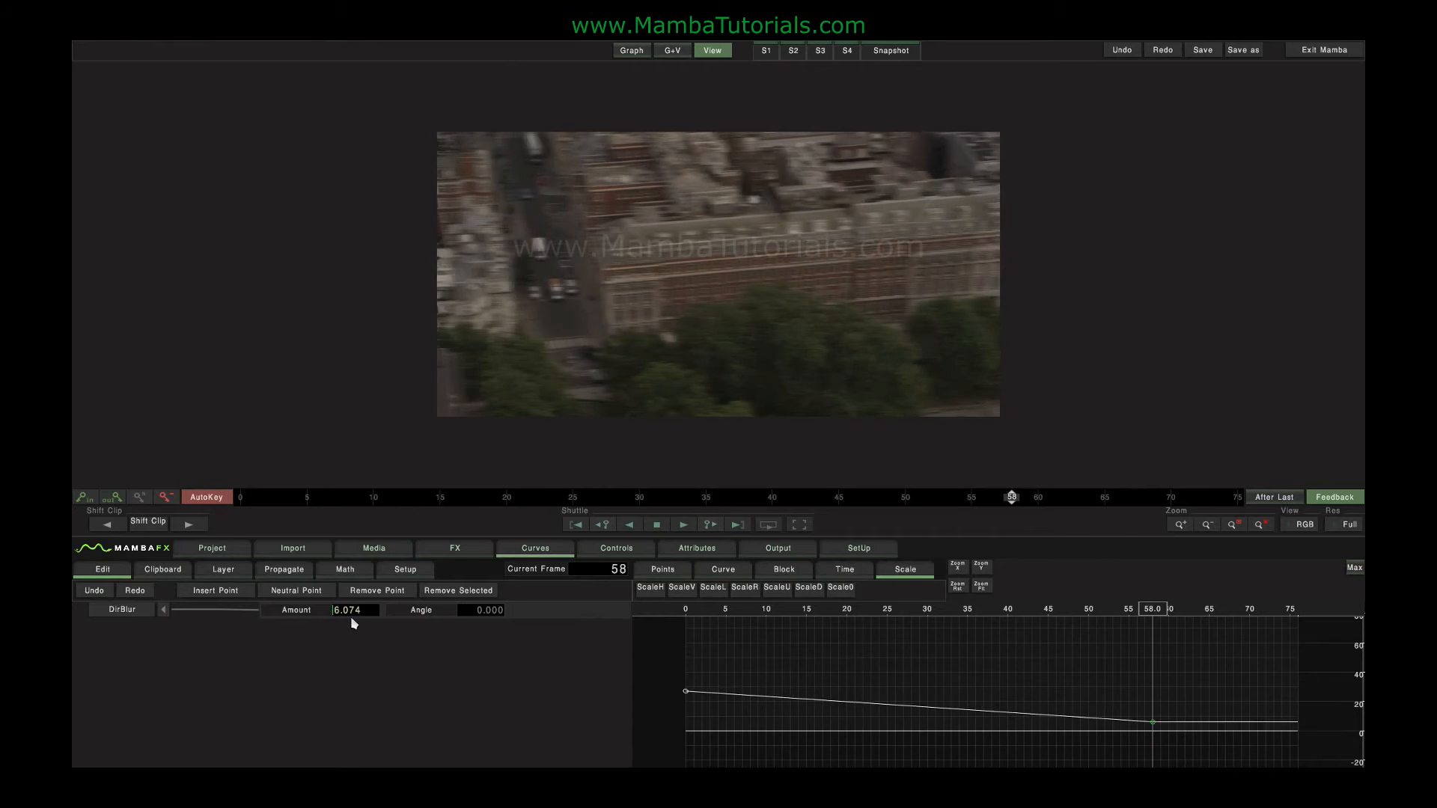
pyautogui.moveTo(1158, 609); pyautogui.dragTo(917, 613)
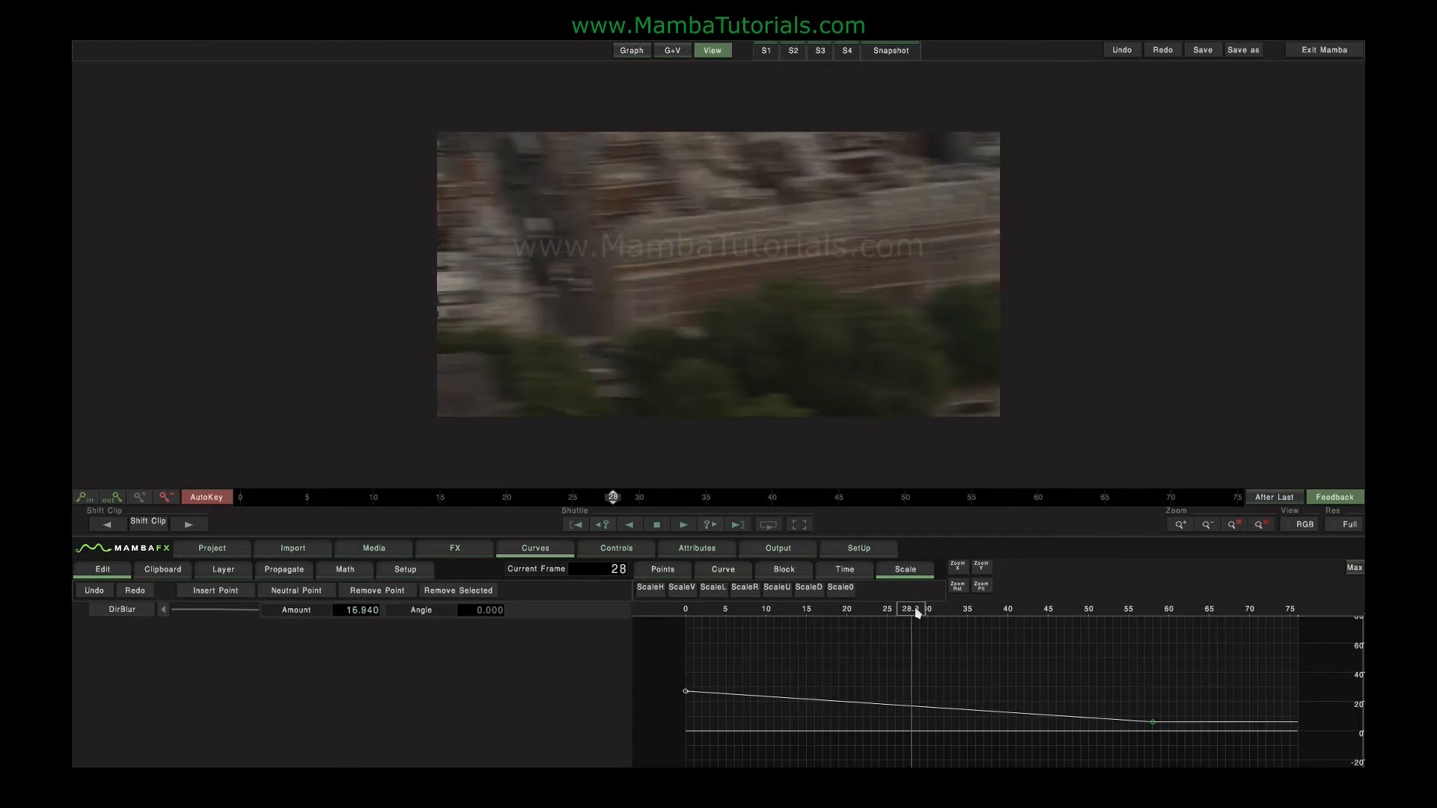
pyautogui.moveTo(362, 610); pyautogui.dragTo(510, 610)
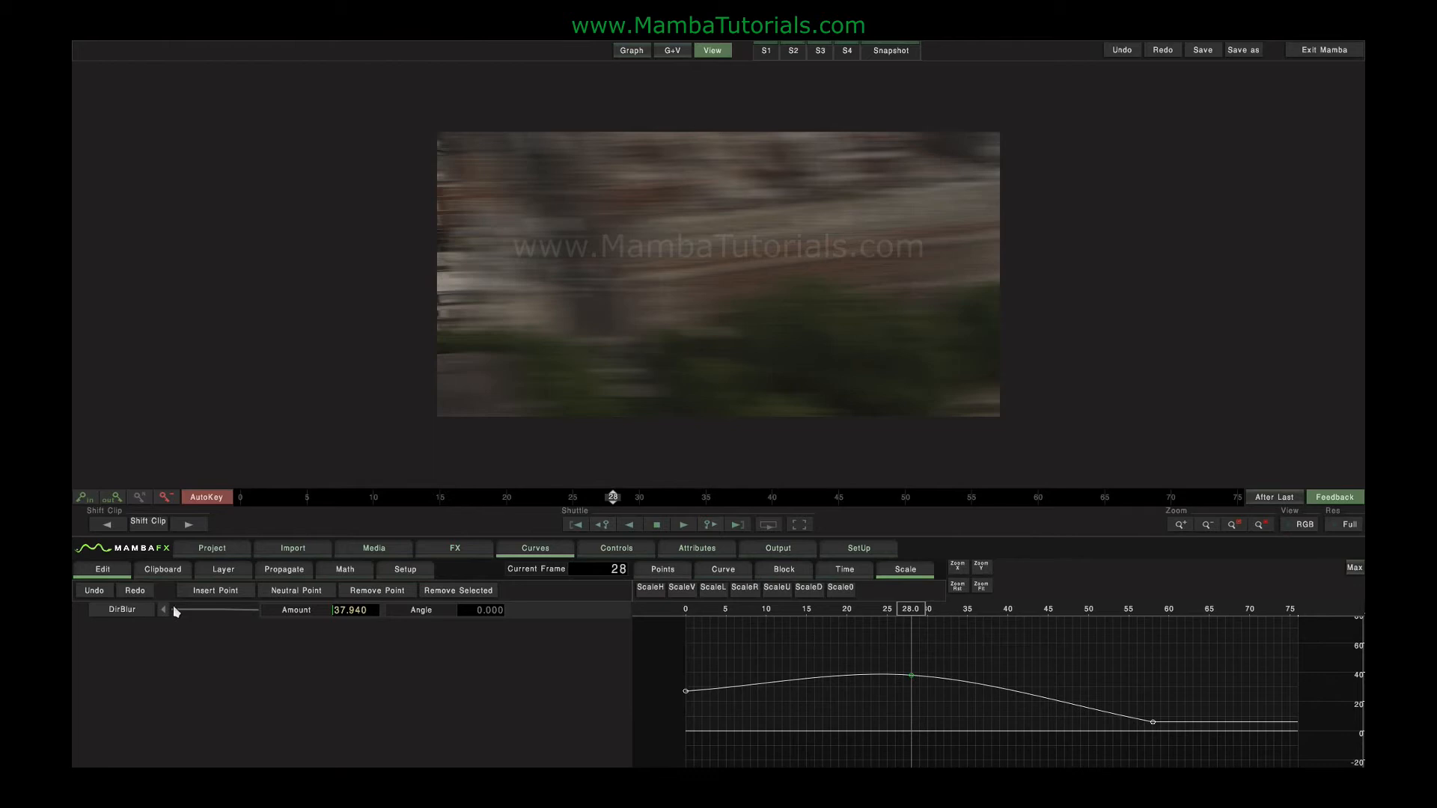
# Step: Key the blur Angle at 5 on frame 14, 26 on frame 35 and 1 on frame 51
pyautogui.click(436, 612)
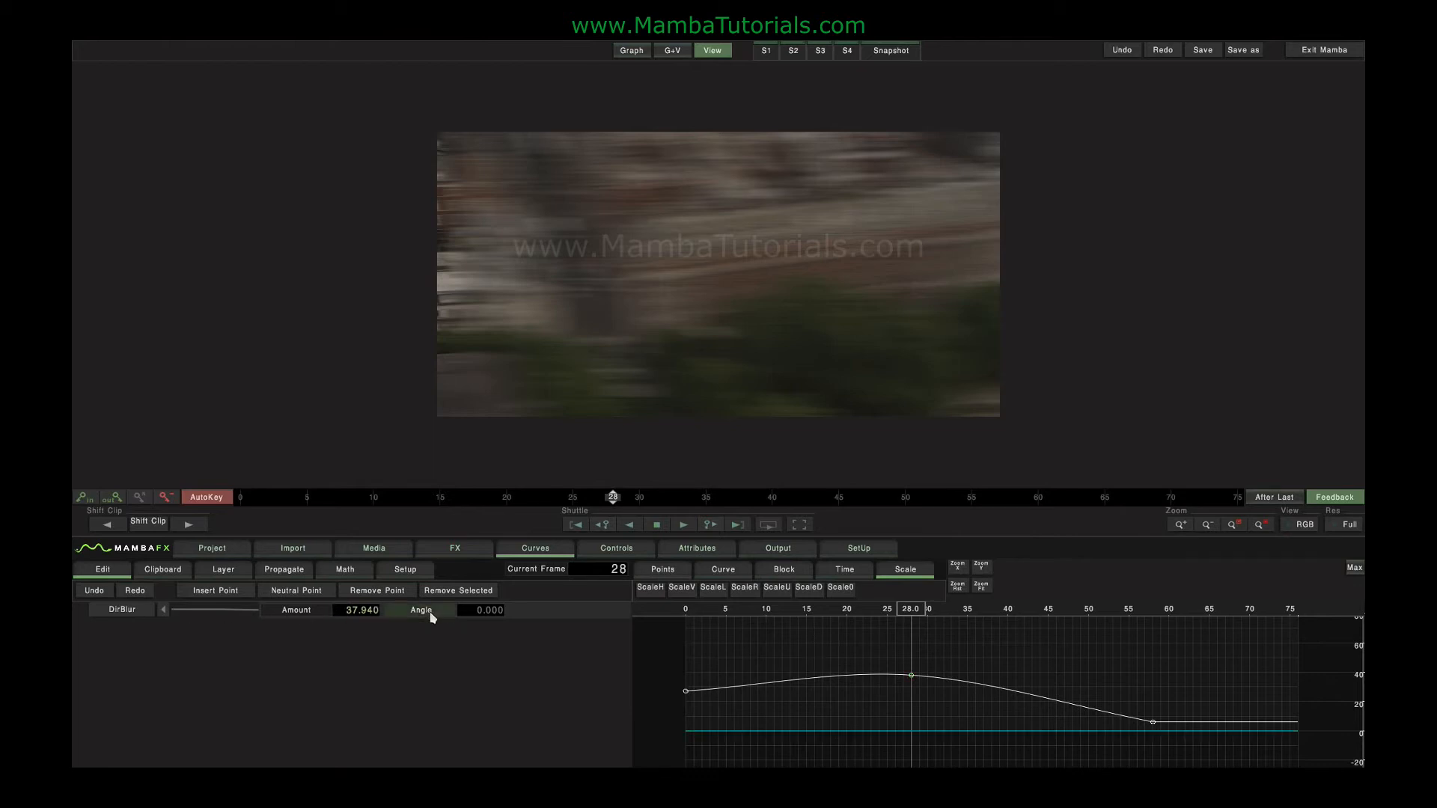
pyautogui.moveTo(911, 610); pyautogui.dragTo(797, 622)
pyautogui.click(494, 611)
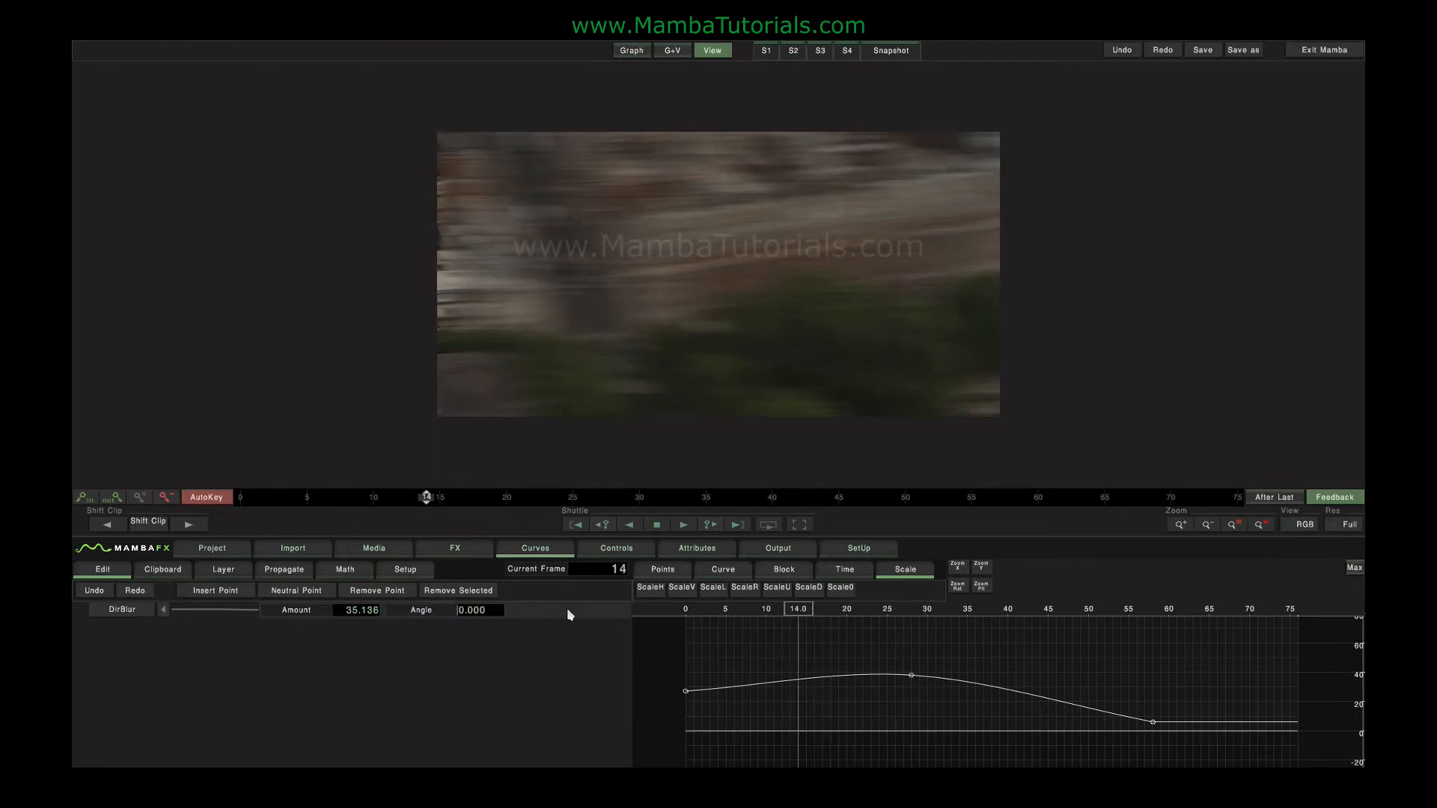
pyautogui.moveTo(565, 611); pyautogui.dragTo(517, 627)
pyautogui.moveTo(790, 609); pyautogui.dragTo(967, 612)
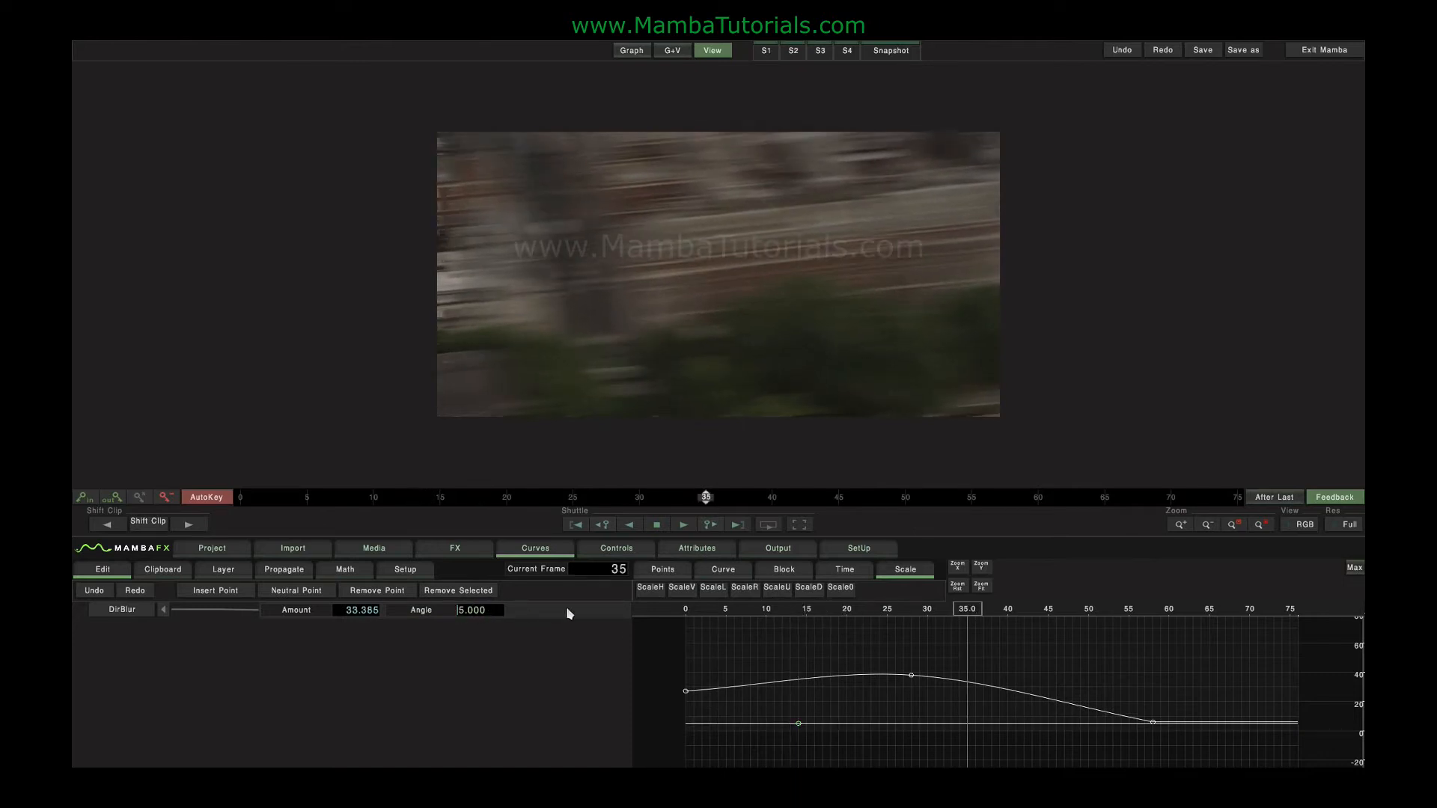
pyautogui.moveTo(549, 613); pyautogui.dragTo(711, 605)
pyautogui.moveTo(987, 612); pyautogui.dragTo(1079, 616)
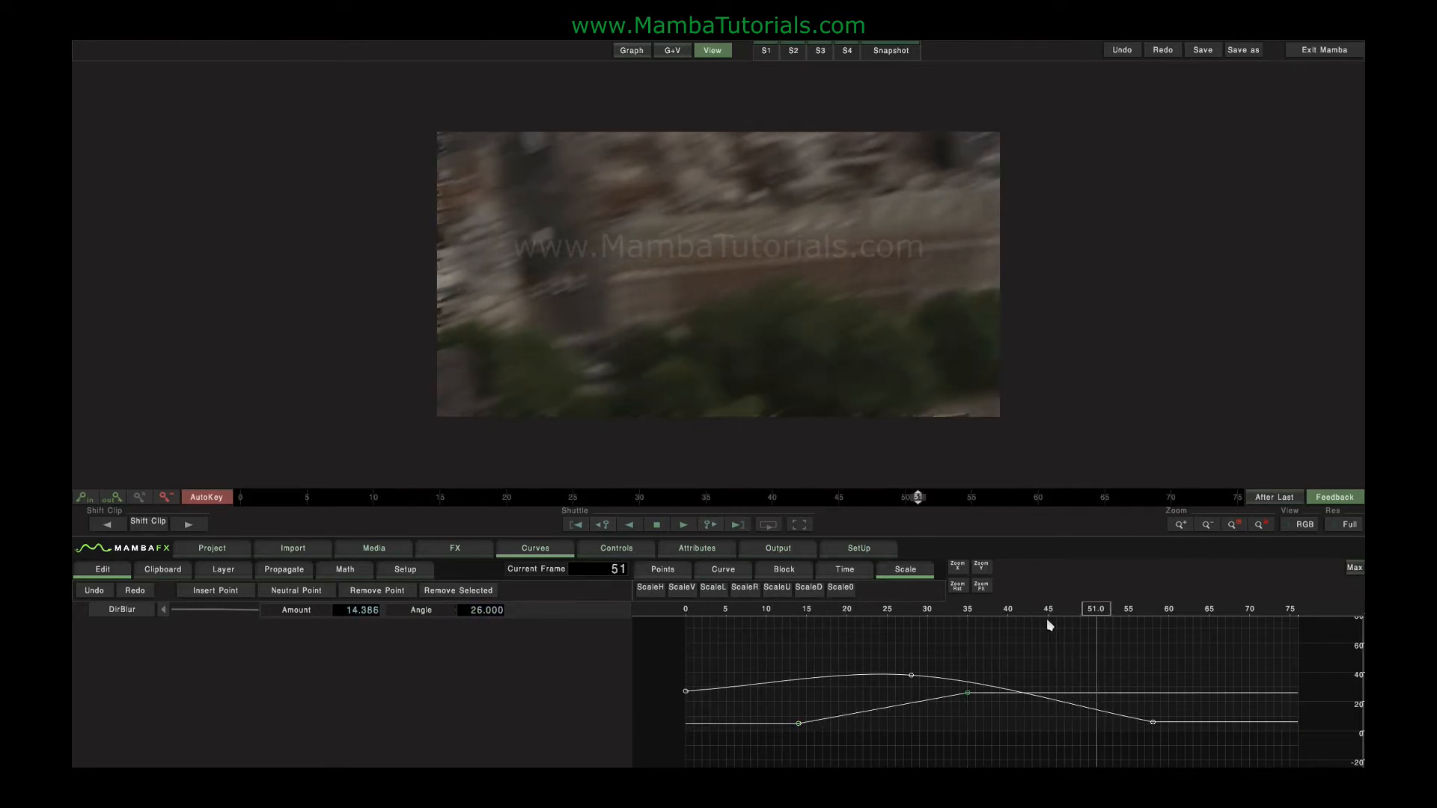
pyautogui.moveTo(474, 615); pyautogui.dragTo(303, 617)
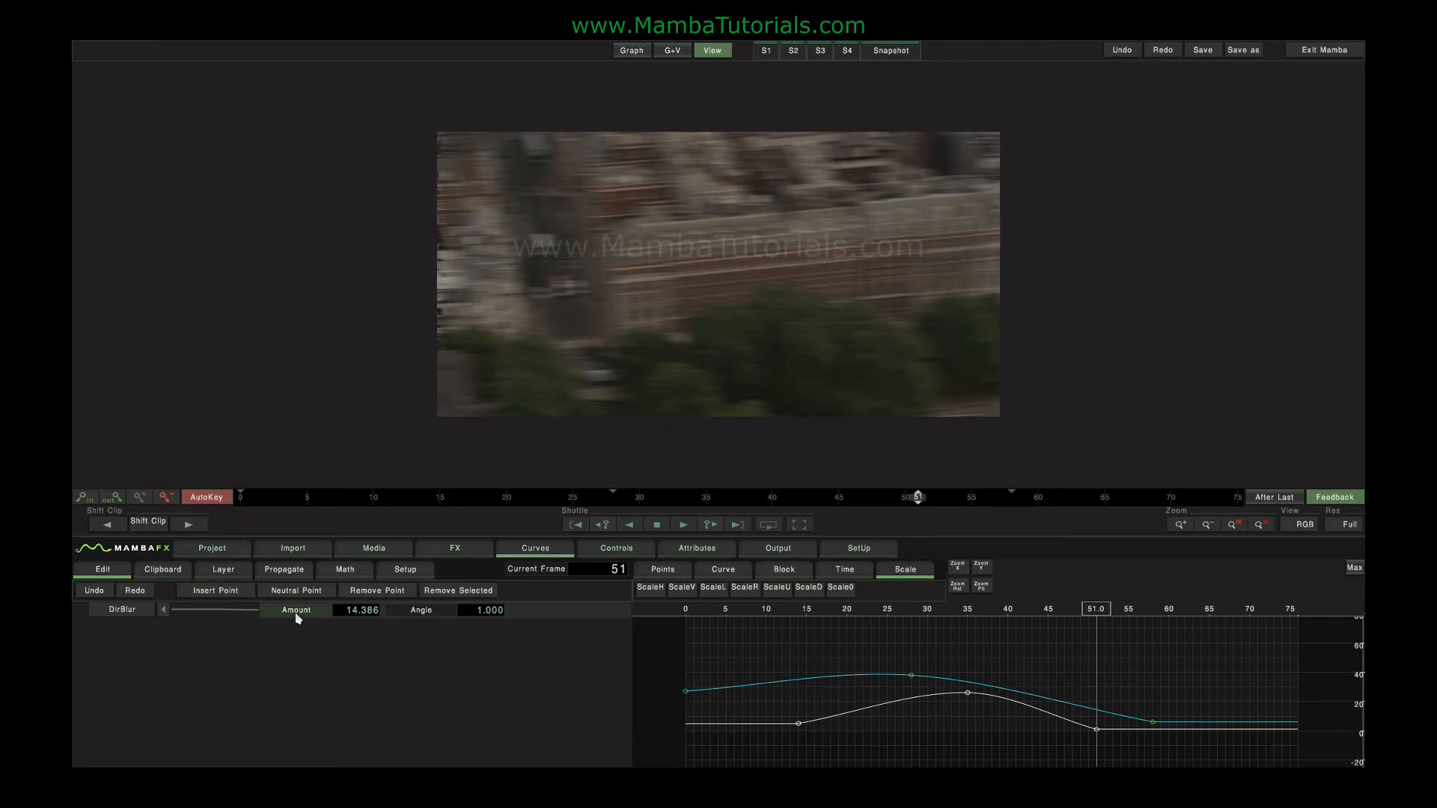
# Step: Select the Angle curve, hide it and show it again
pyautogui.click(421, 615)
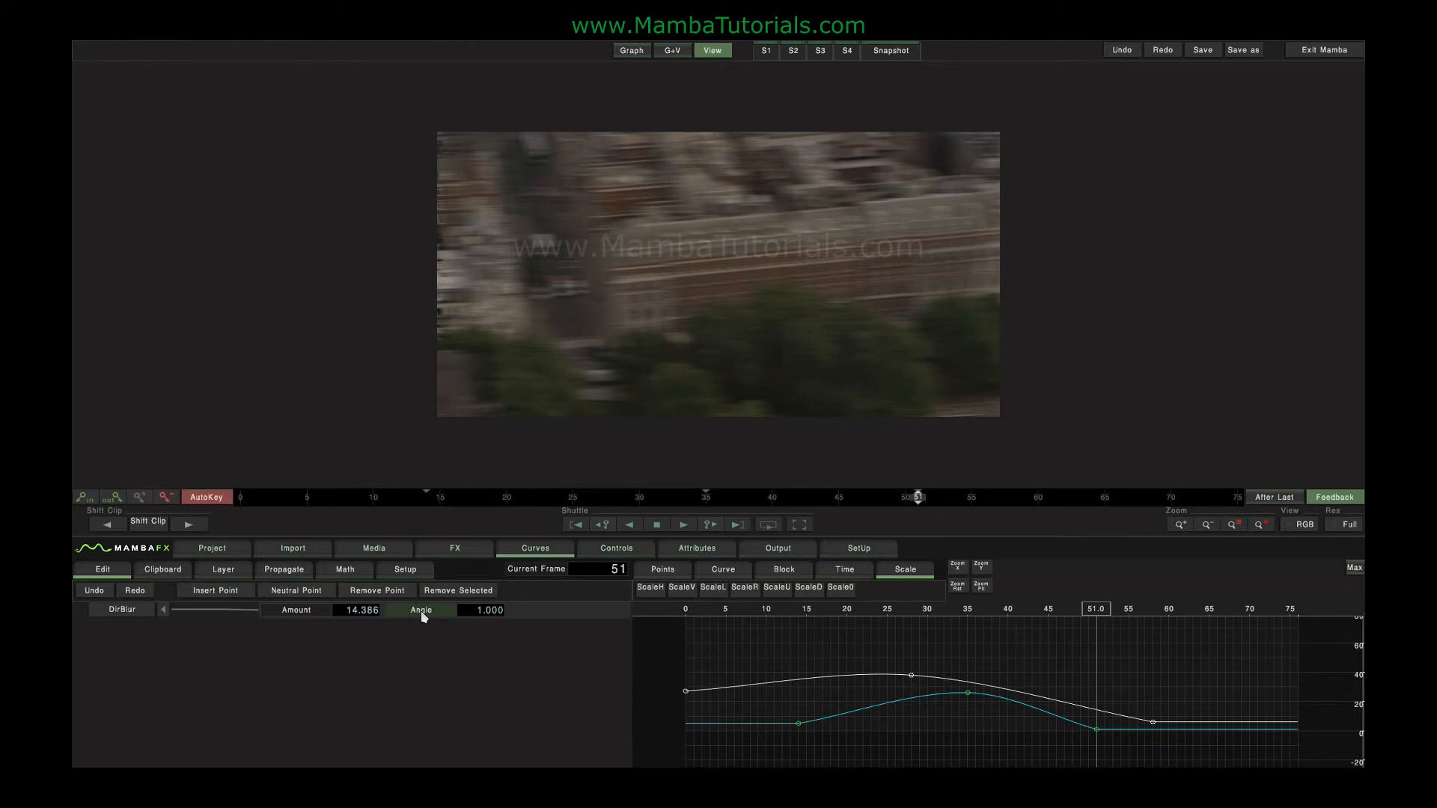
pyautogui.click(420, 611)
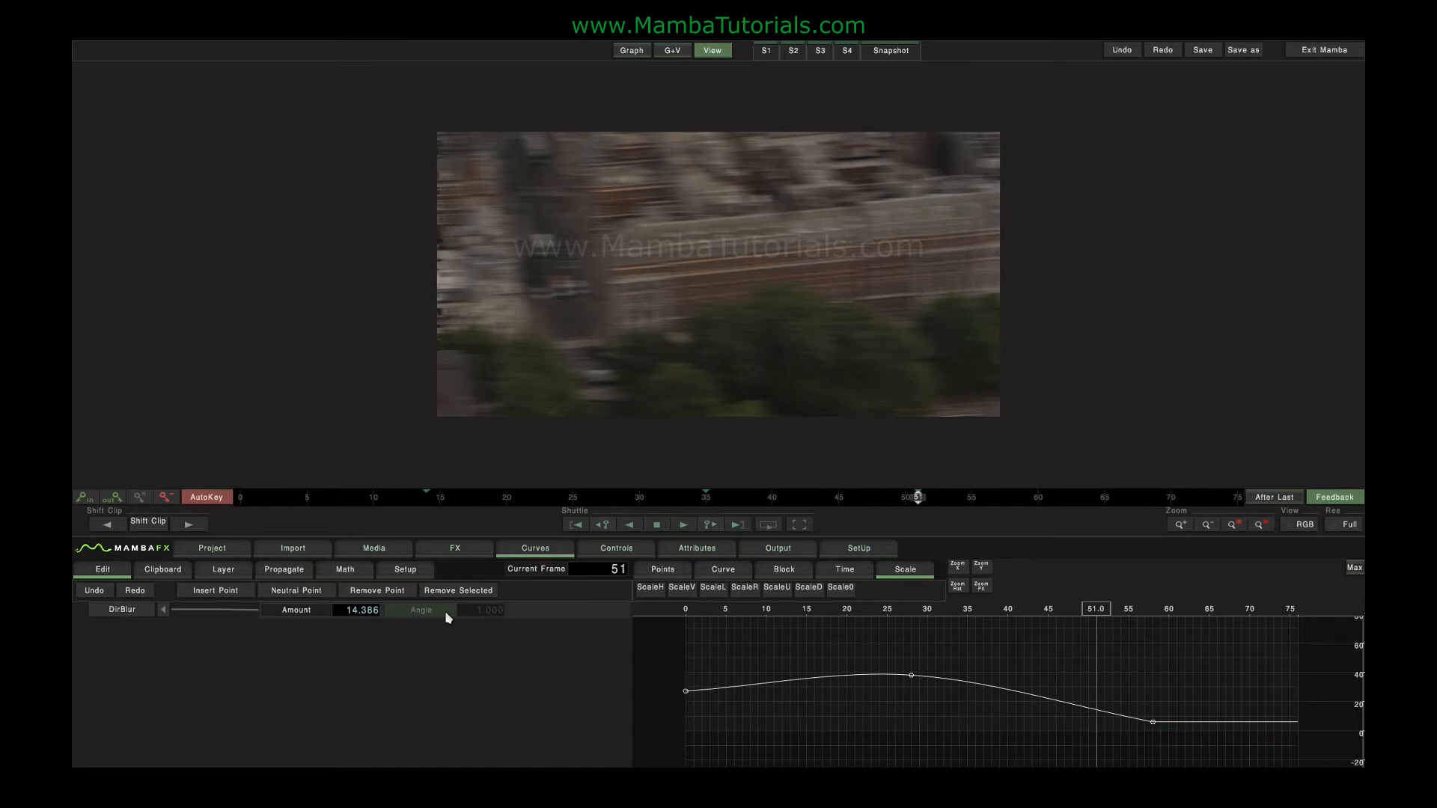
pyautogui.click(444, 611)
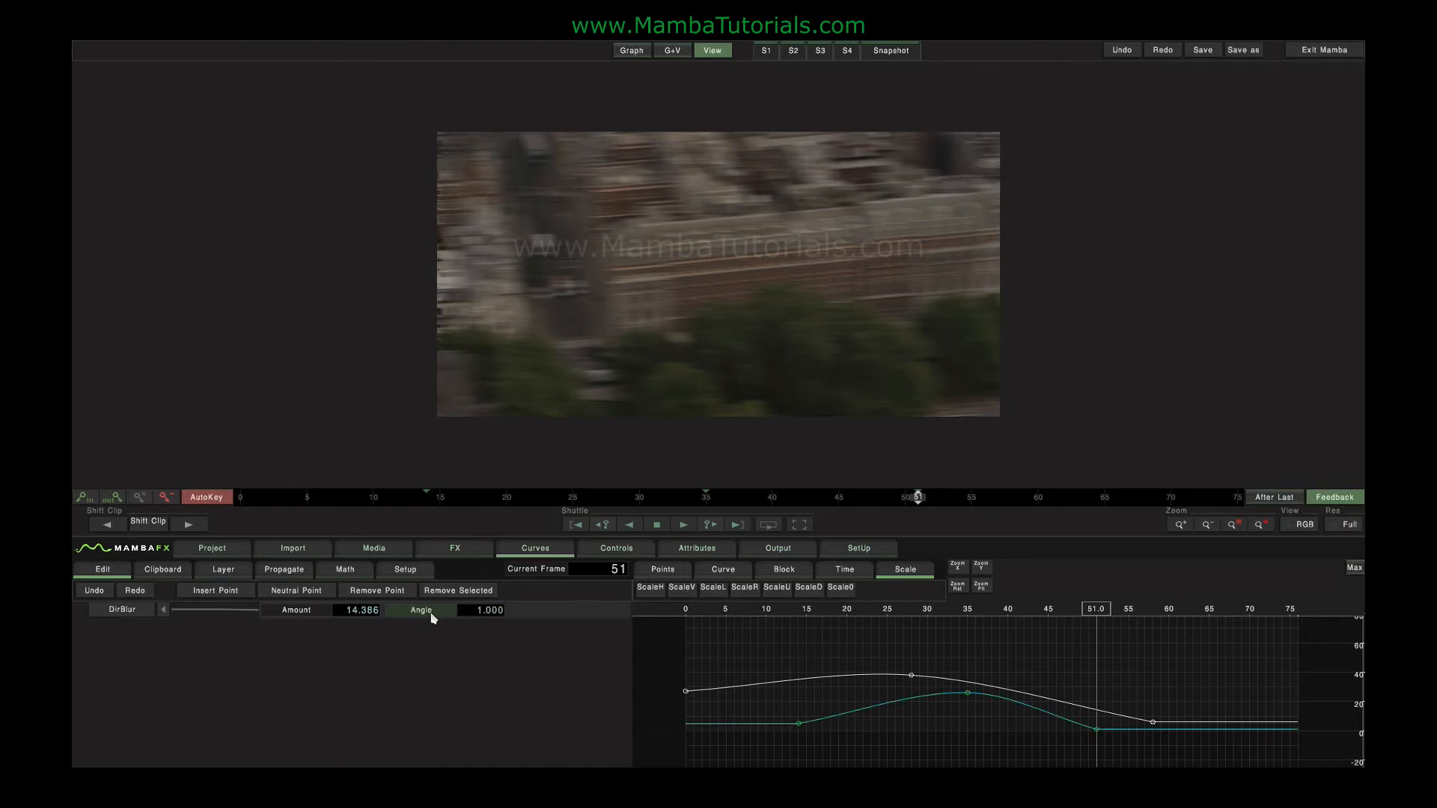
# Step: Insert a neutral point on the Angle curve at frame 22, then delete the whole Angle animation
pyautogui.moveTo(1073, 622); pyautogui.dragTo(868, 629)
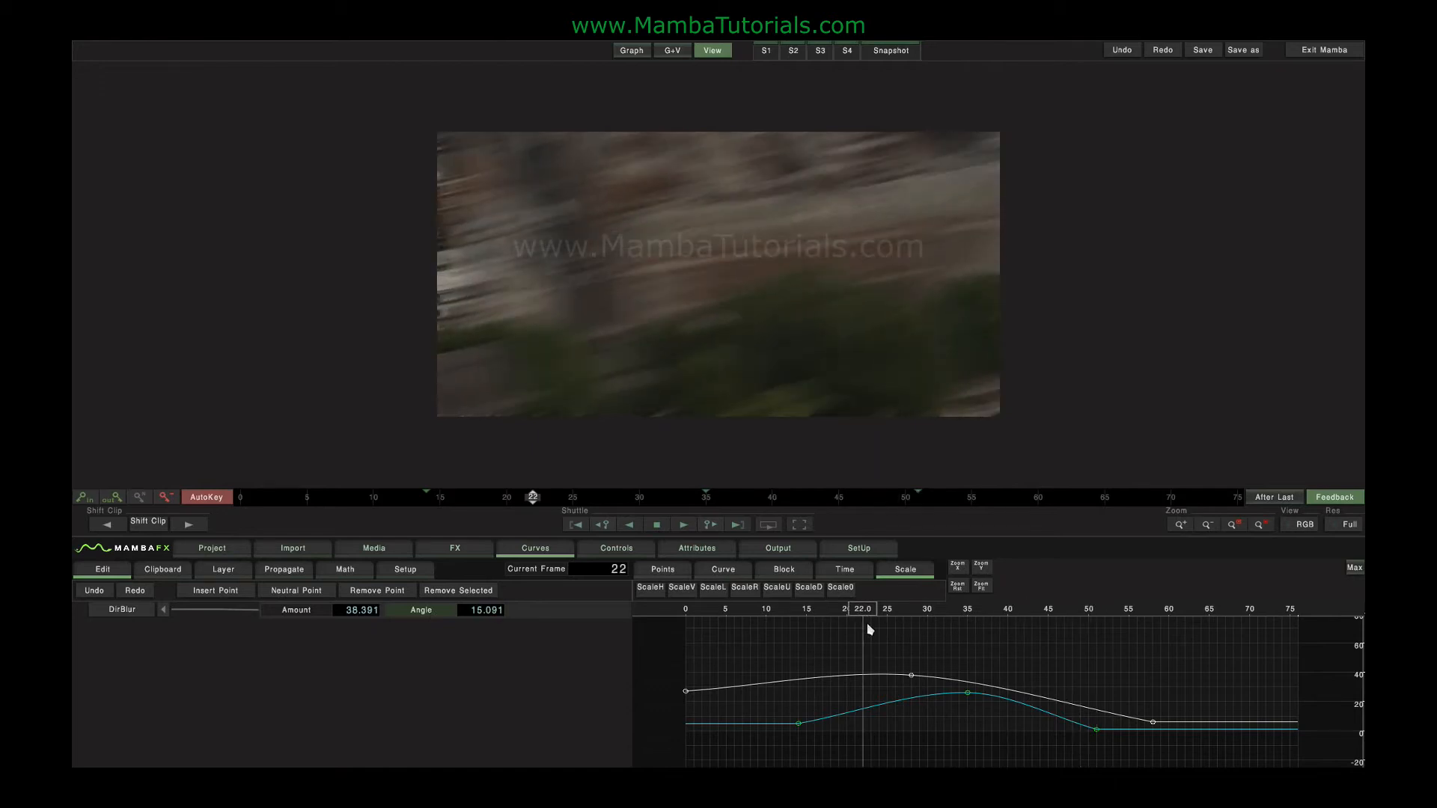
pyautogui.click(312, 598)
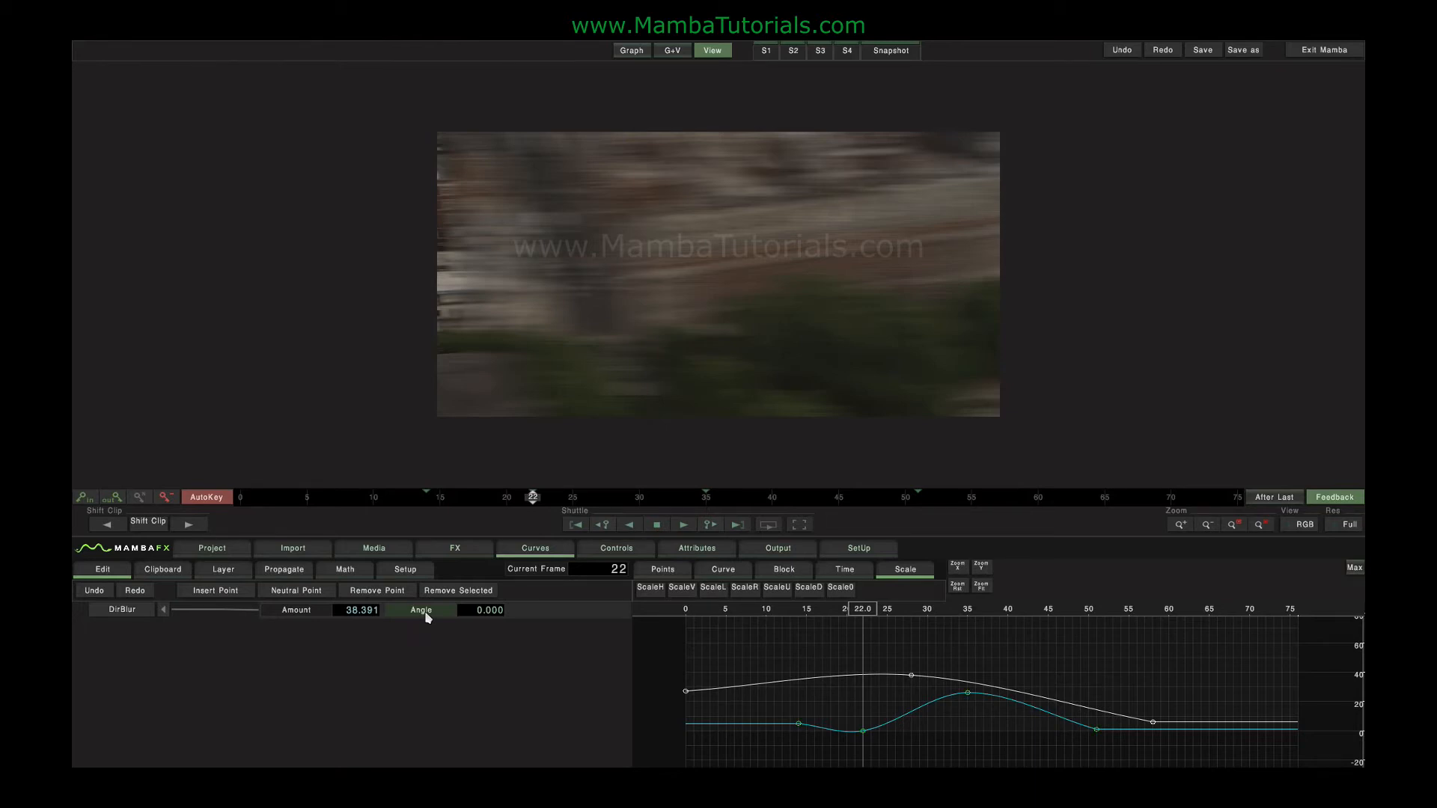
pyautogui.press('Delete')
# Step: Copy the Amount curve and paste it onto the Angle parameter
pyautogui.click(303, 610)
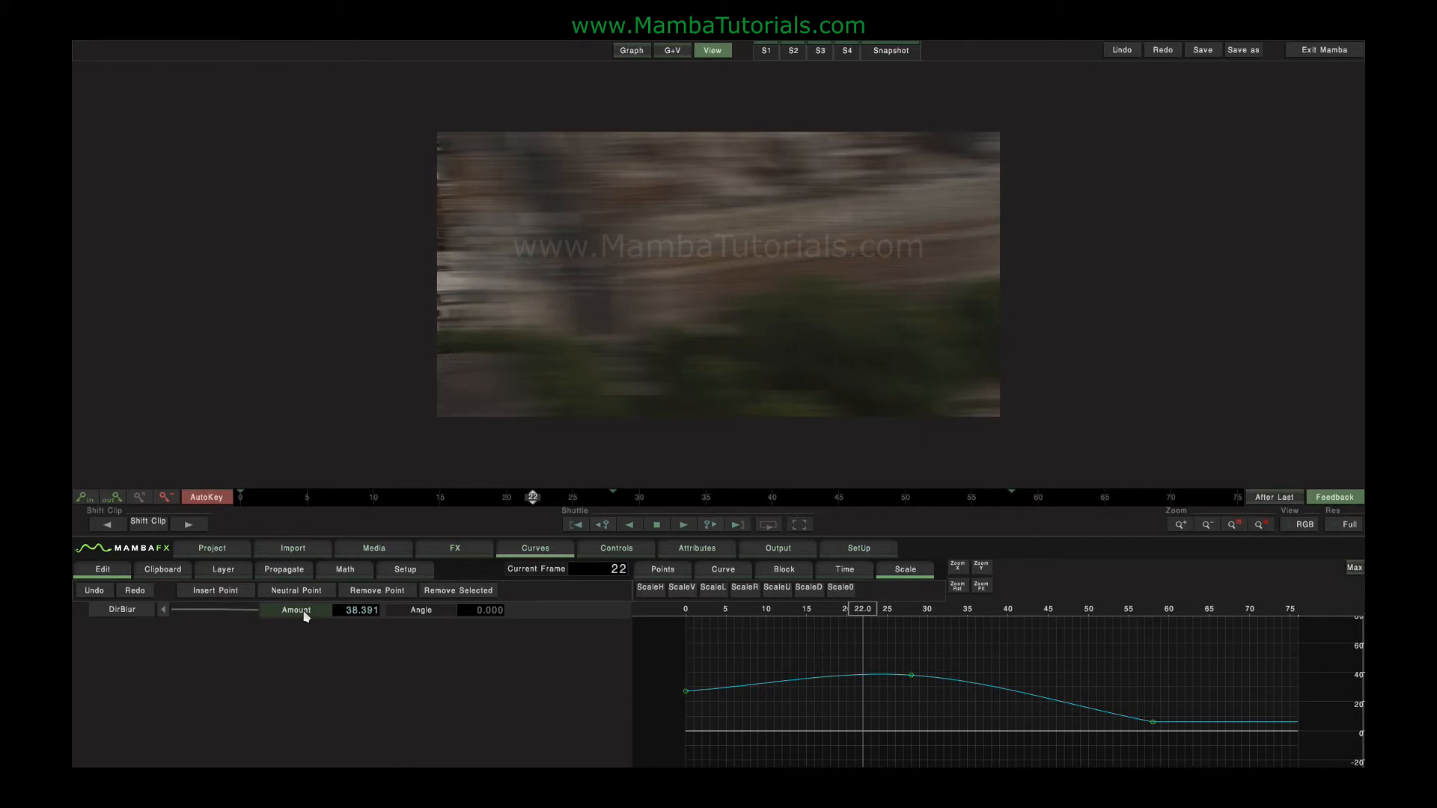
pyautogui.click(441, 614)
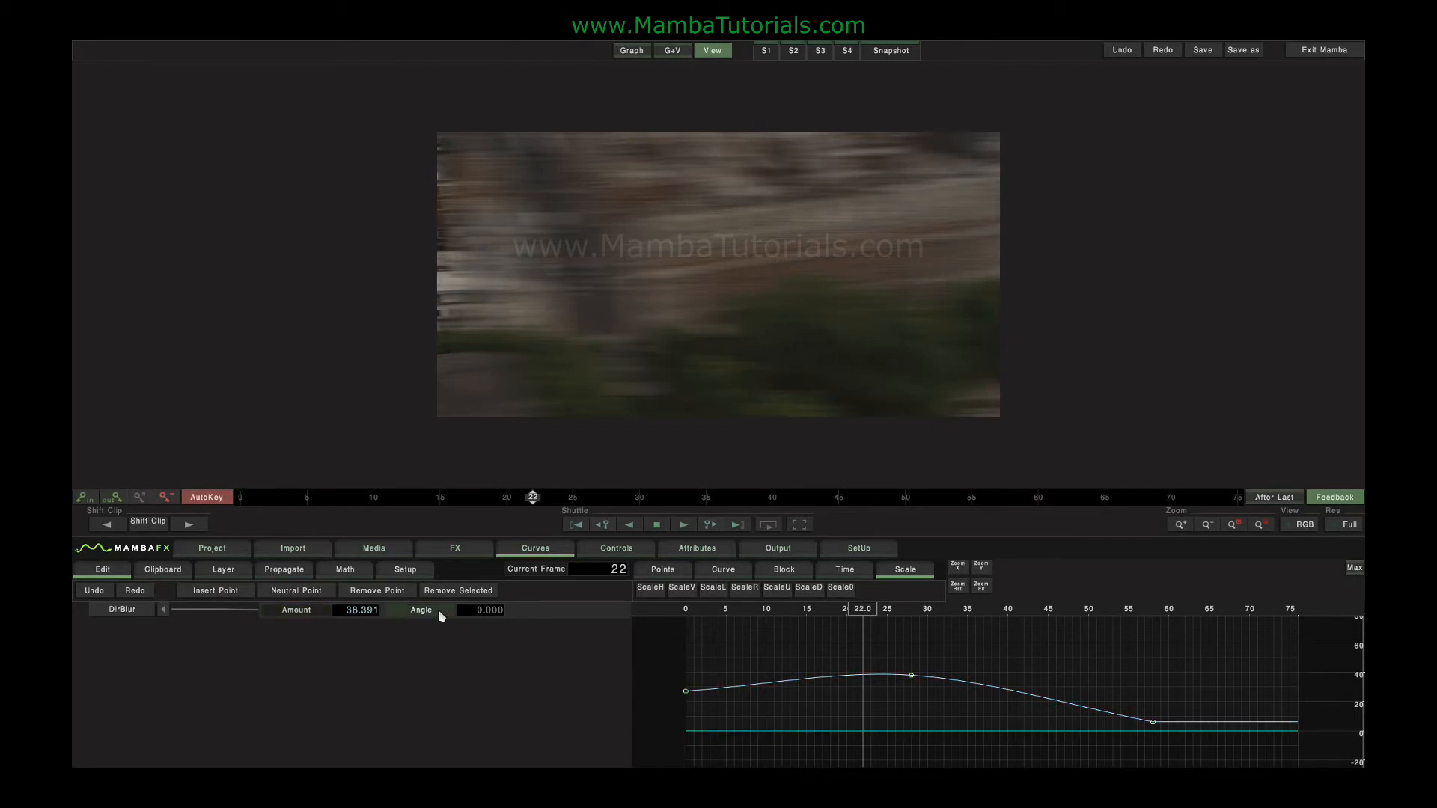
pyautogui.hotkey('ctrl', 'v')
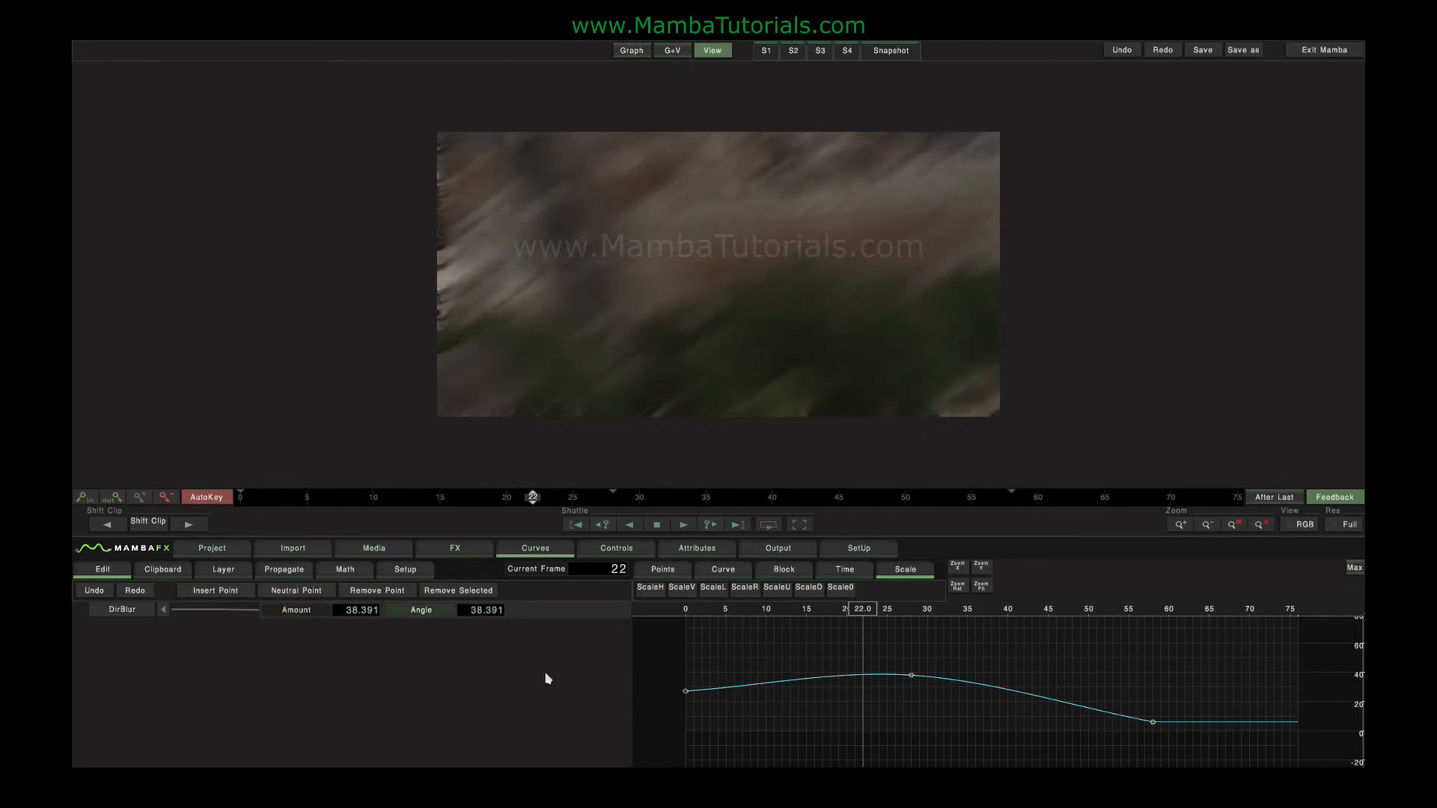
# Step: Turn off AutoKey and lower the whole Angle curve to 28.391 at frame 22, then reset Angle to 0
pyautogui.click(212, 500)
pyautogui.moveTo(467, 615); pyautogui.dragTo(437, 622)
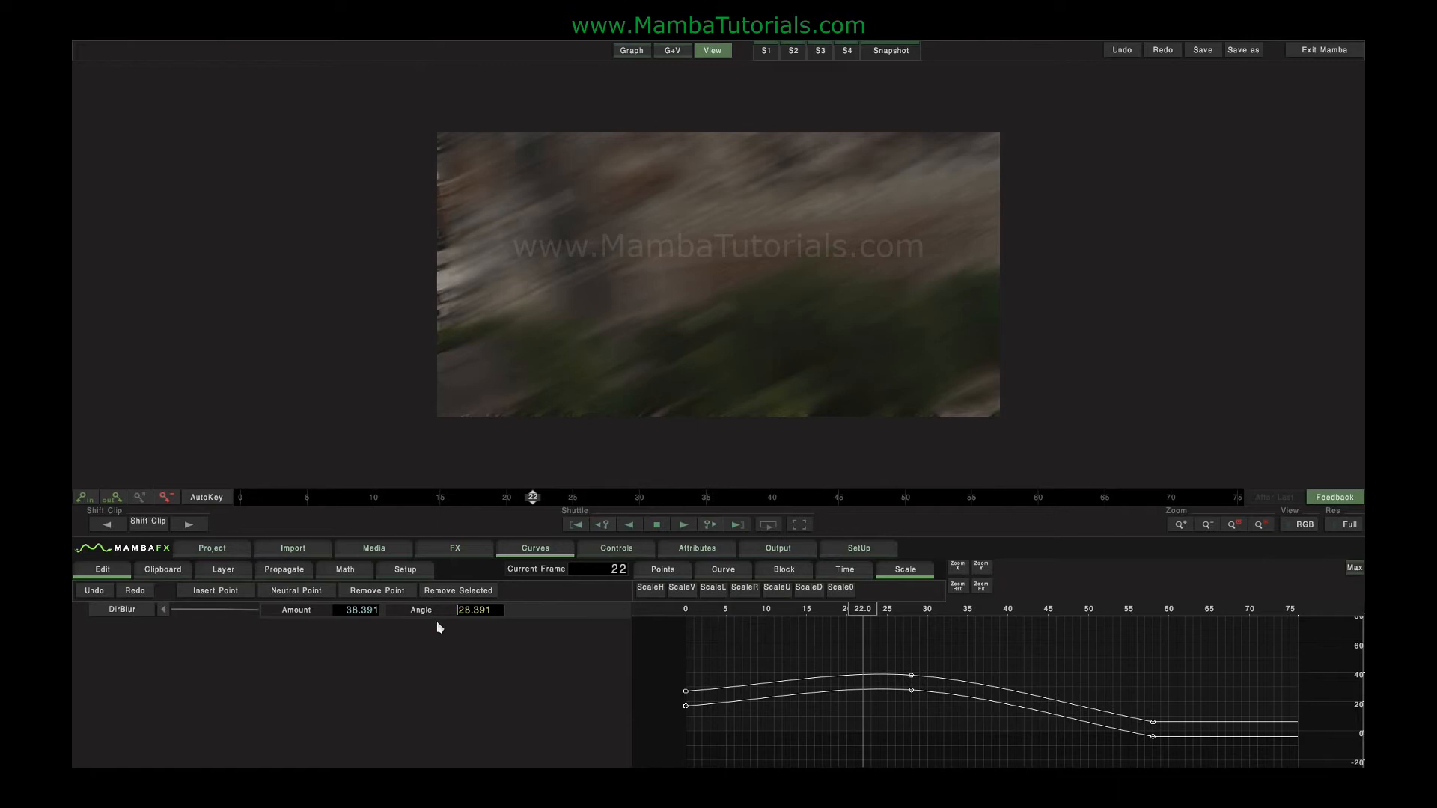
pyautogui.click(425, 613)
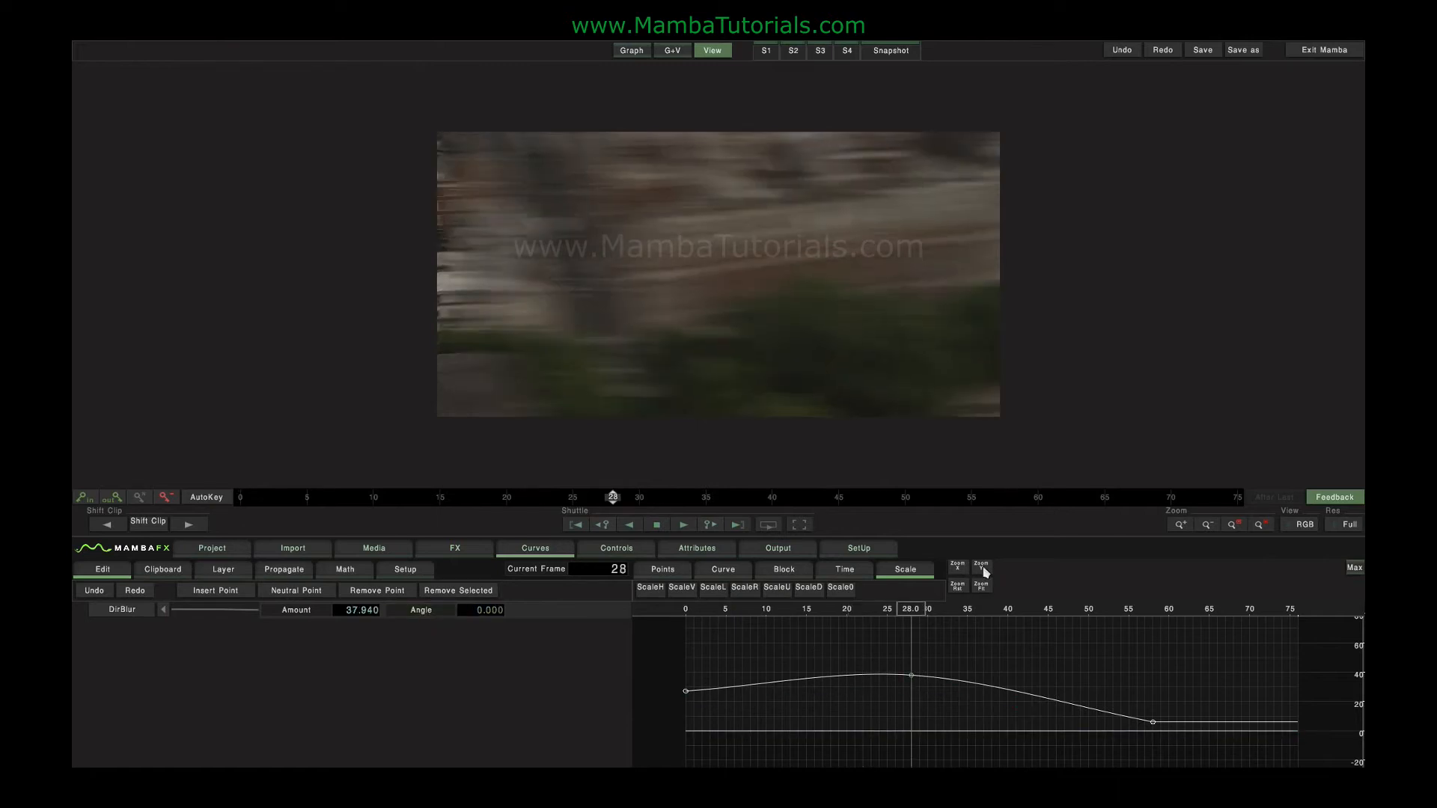
# Step: Try the Sharp, Smooth Tang and Sharp Tang types on the Amount keyframe at frame 28, adjusting its tangent handles
pyautogui.moveTo(982, 569); pyautogui.dragTo(982, 630)
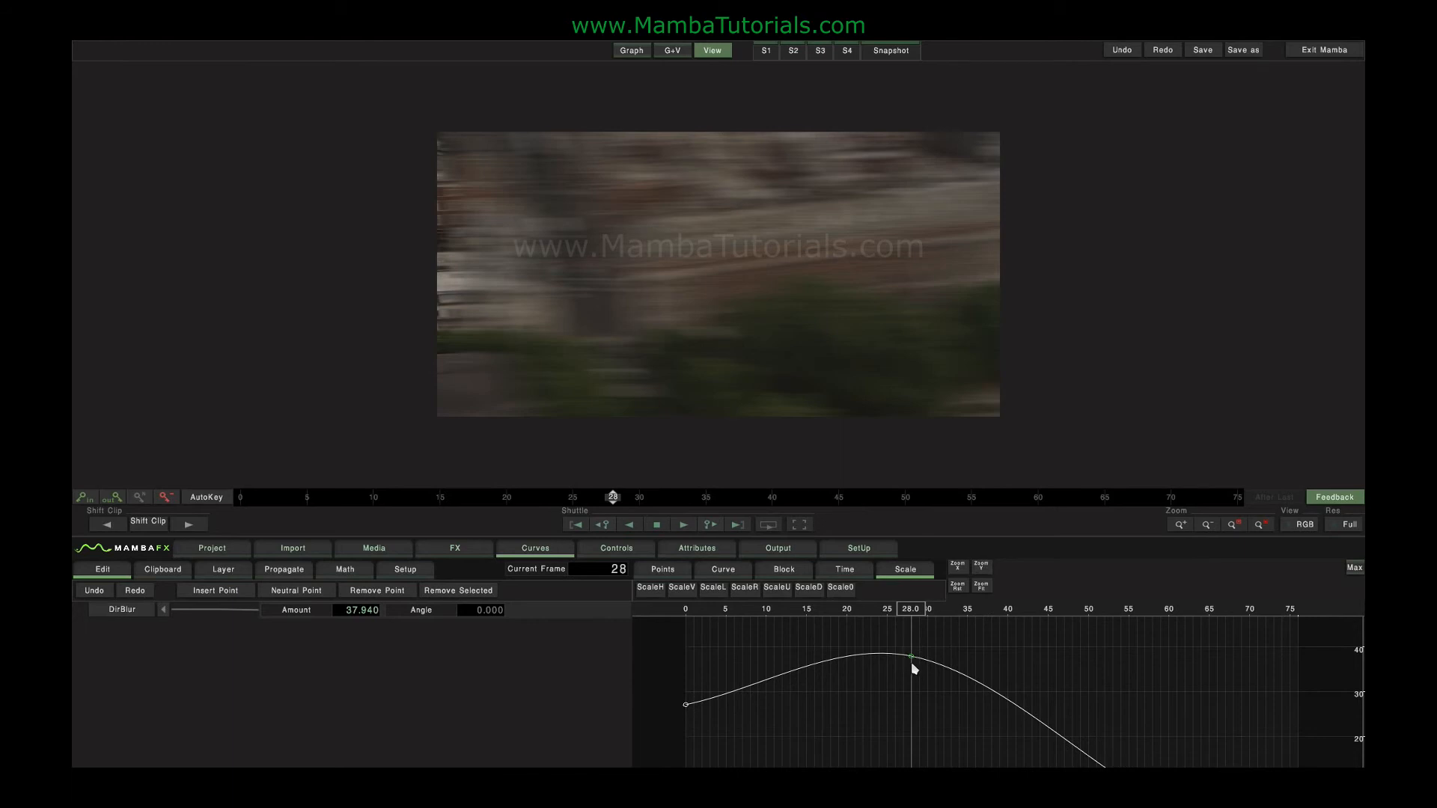
pyautogui.click(663, 572)
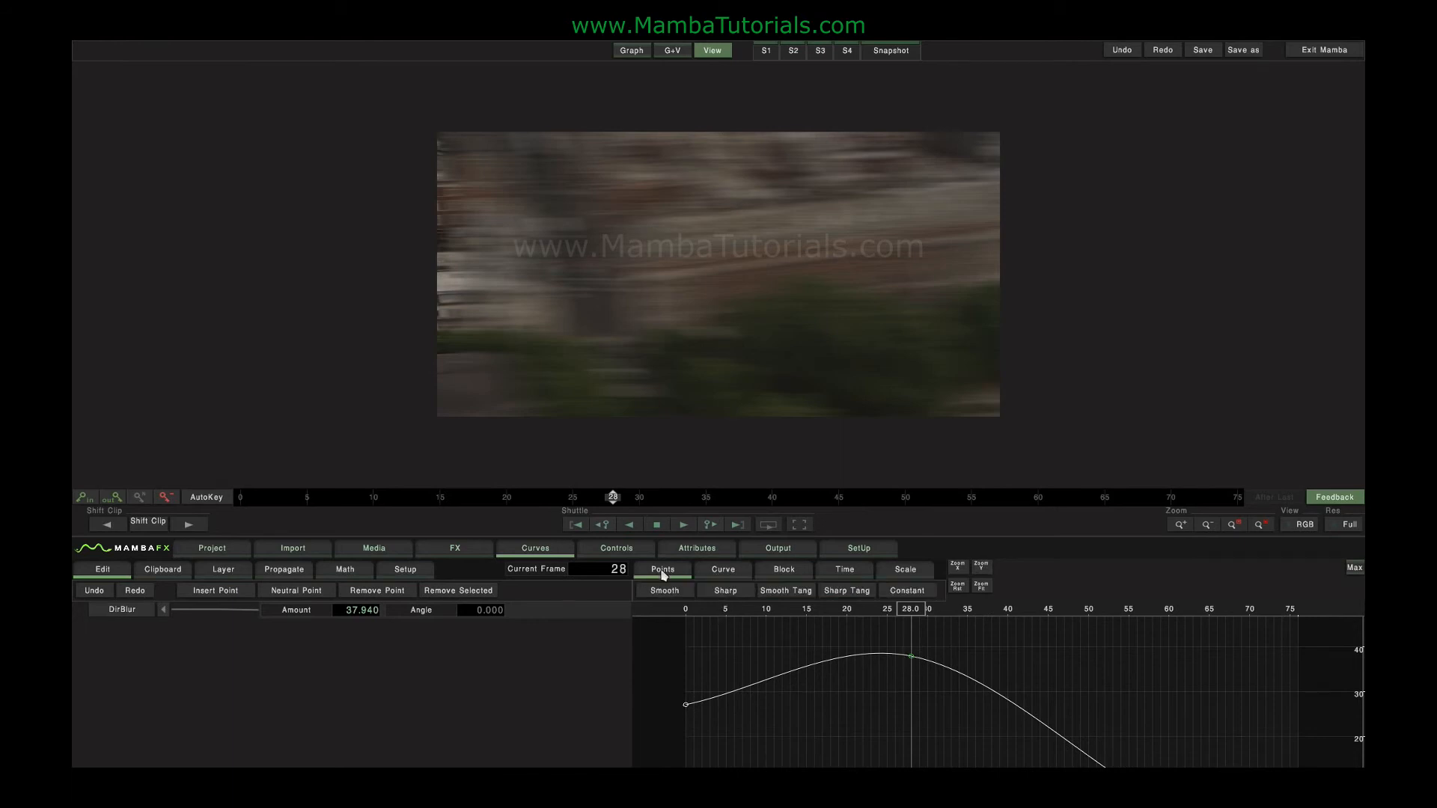
pyautogui.click(729, 595)
pyautogui.click(775, 594)
pyautogui.moveTo(888, 653); pyautogui.dragTo(944, 652)
pyautogui.click(848, 596)
pyautogui.click(911, 656)
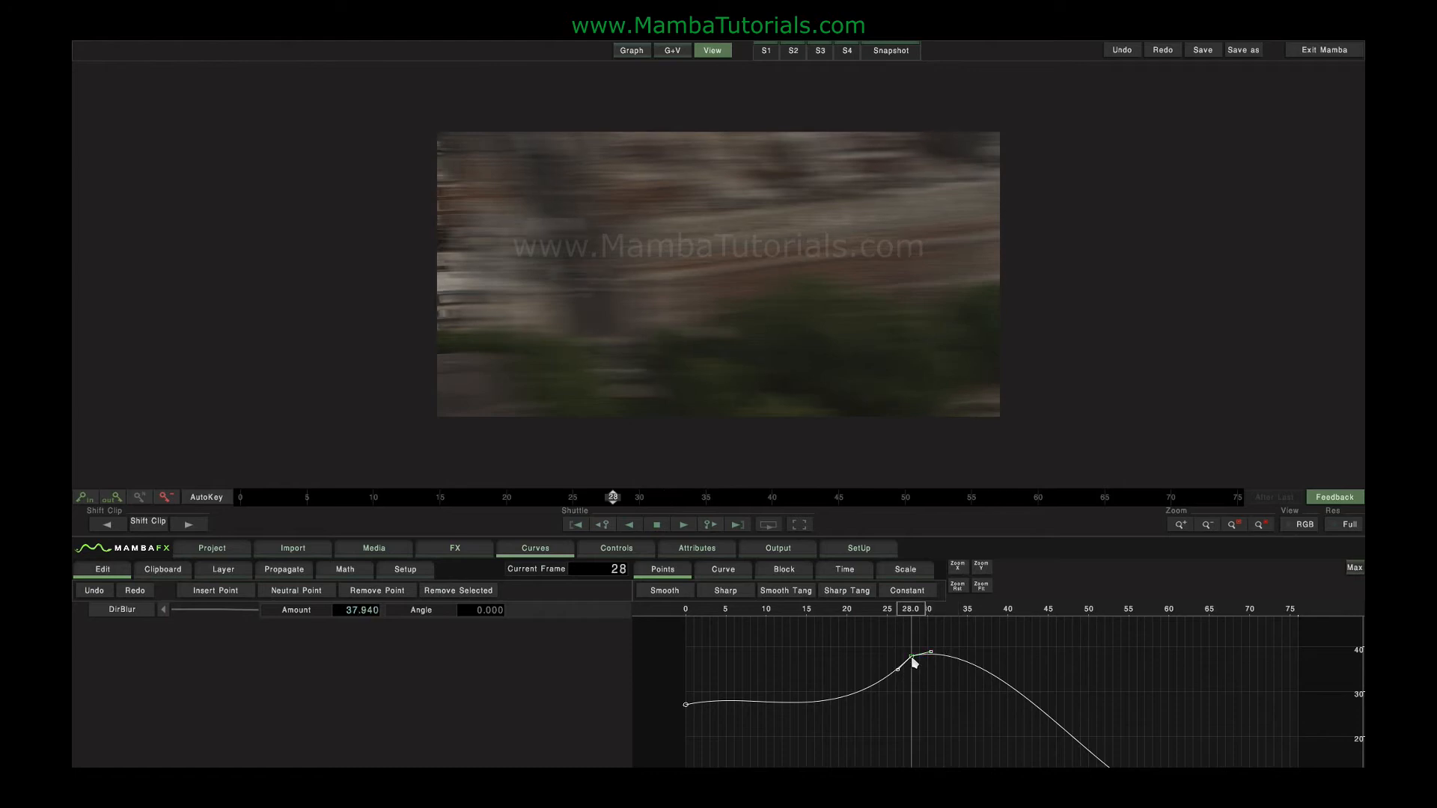
# Step: Make the Amount keyframe at frame 28 Constant and move the last keyframe to frame 57 at 18.168
pyautogui.click(907, 595)
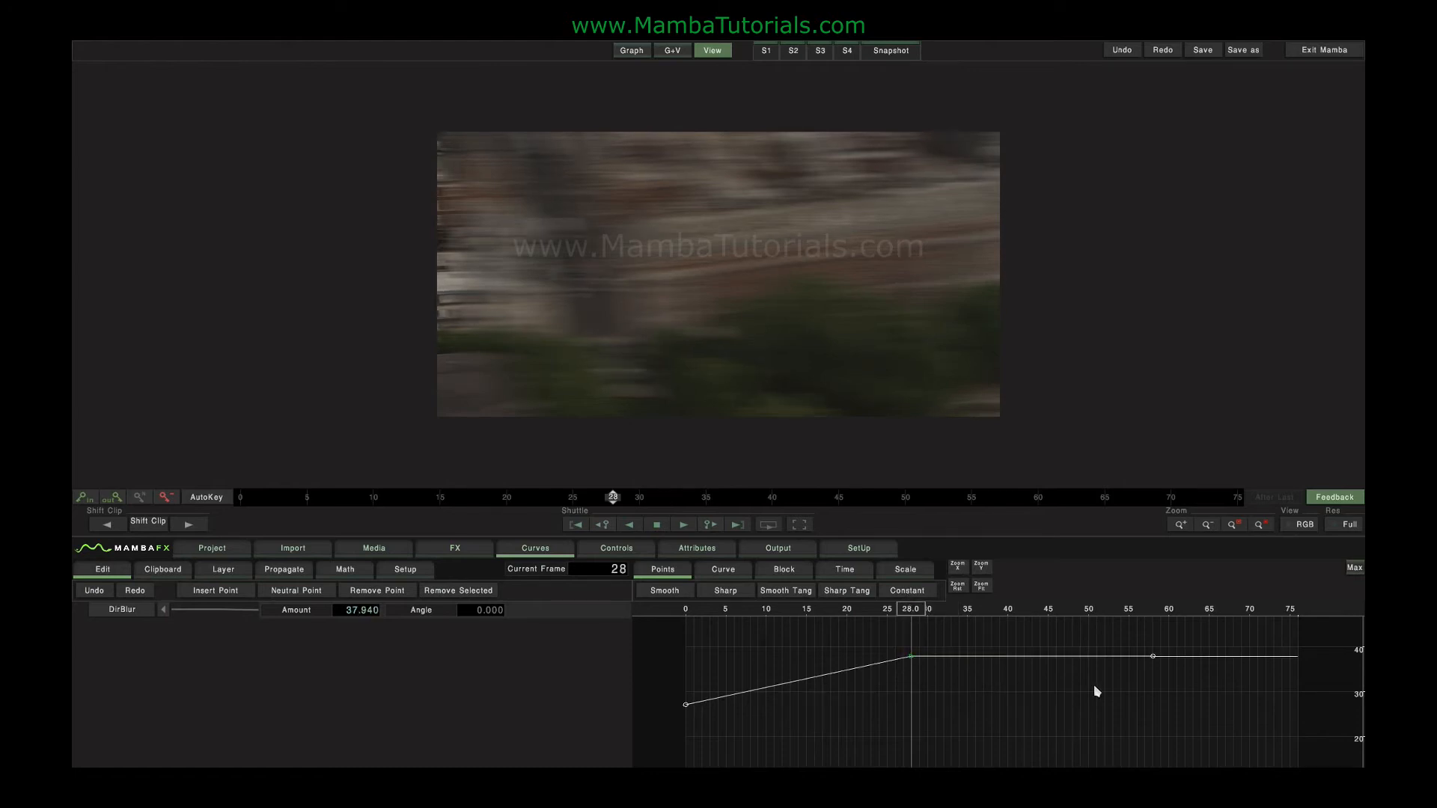
pyautogui.click(1152, 657)
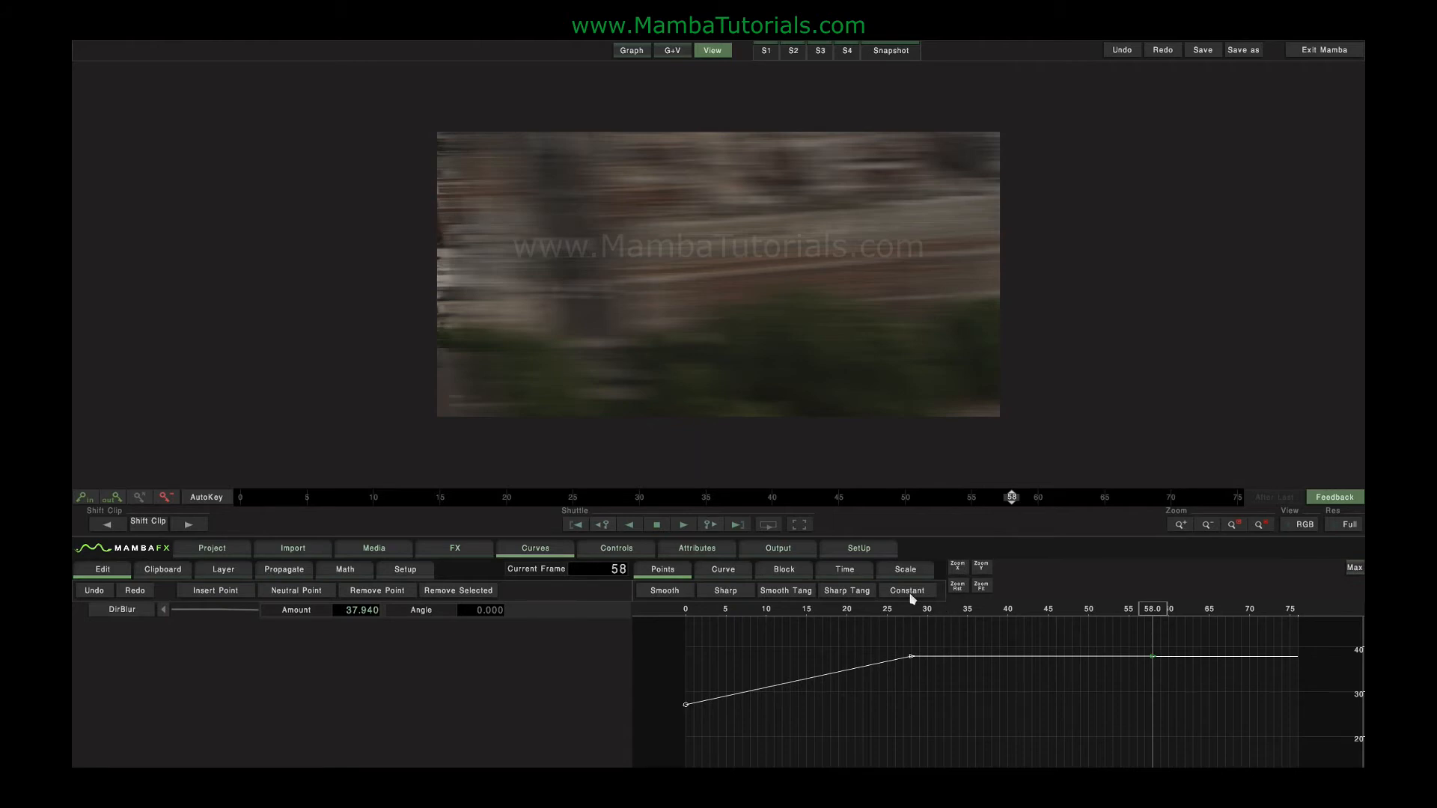
pyautogui.moveTo(1153, 660); pyautogui.dragTo(1150, 749)
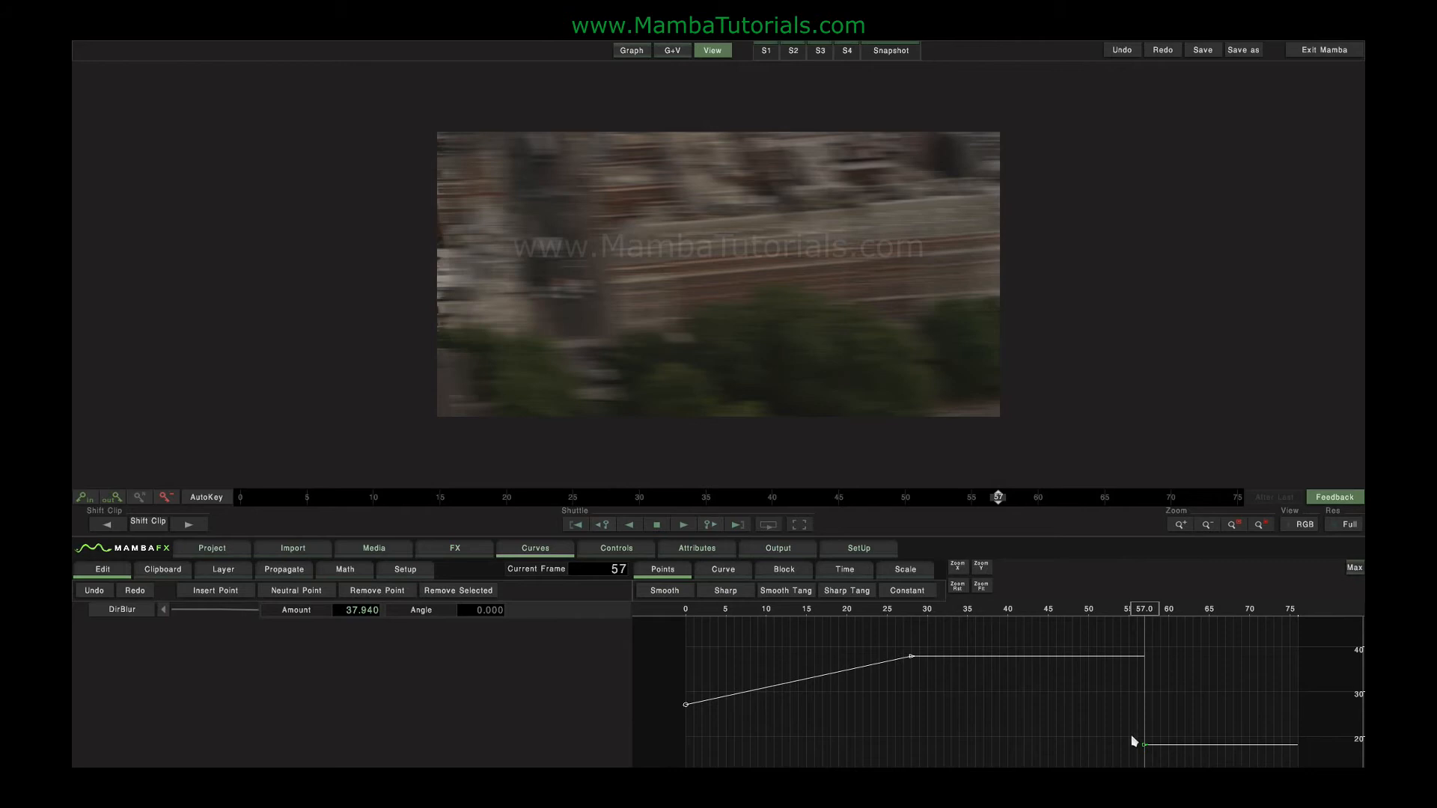
# Step: Select all keyframes of the Amount curve and convert them to Smooth Tang
pyautogui.moveTo(1226, 763); pyautogui.dragTo(637, 632)
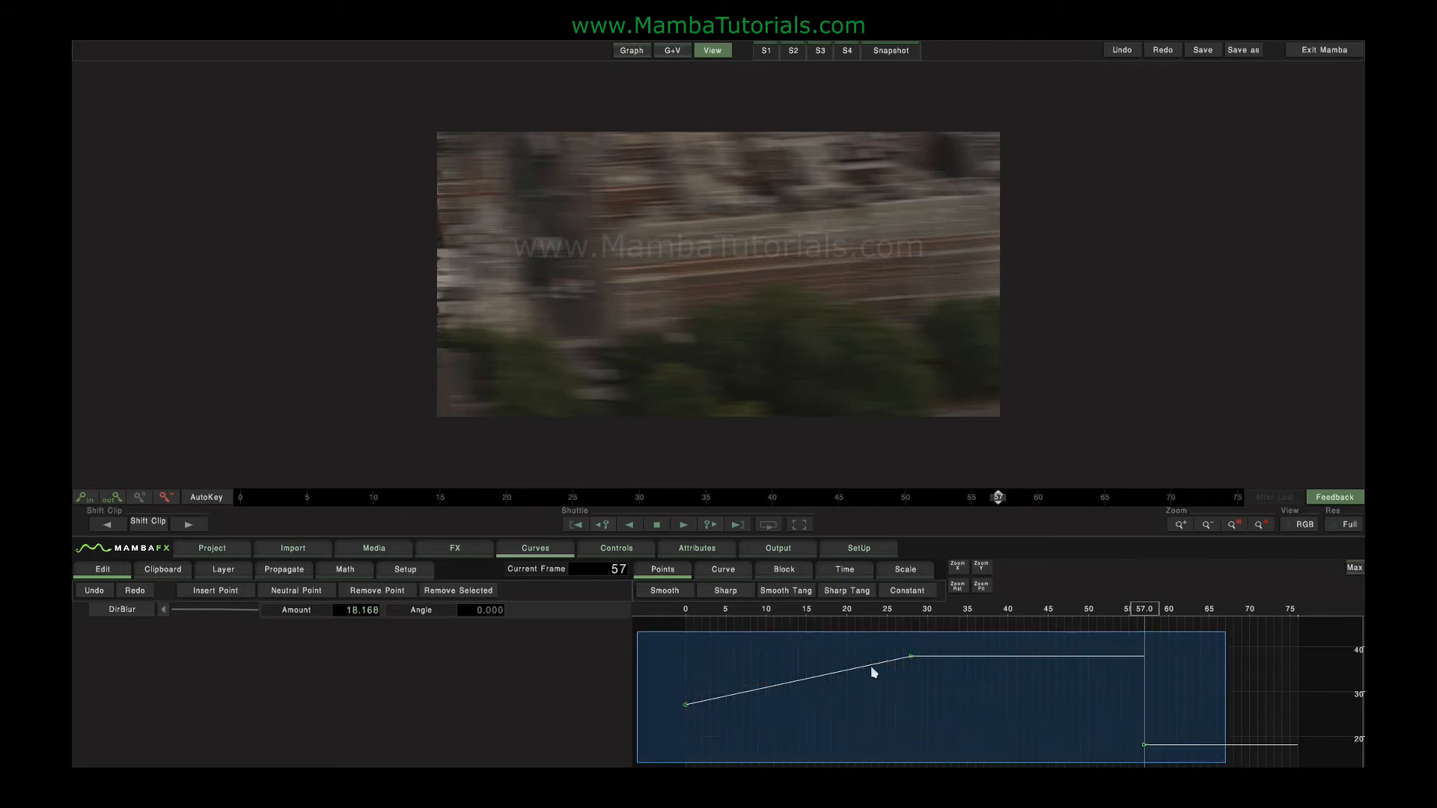
pyautogui.click(870, 666)
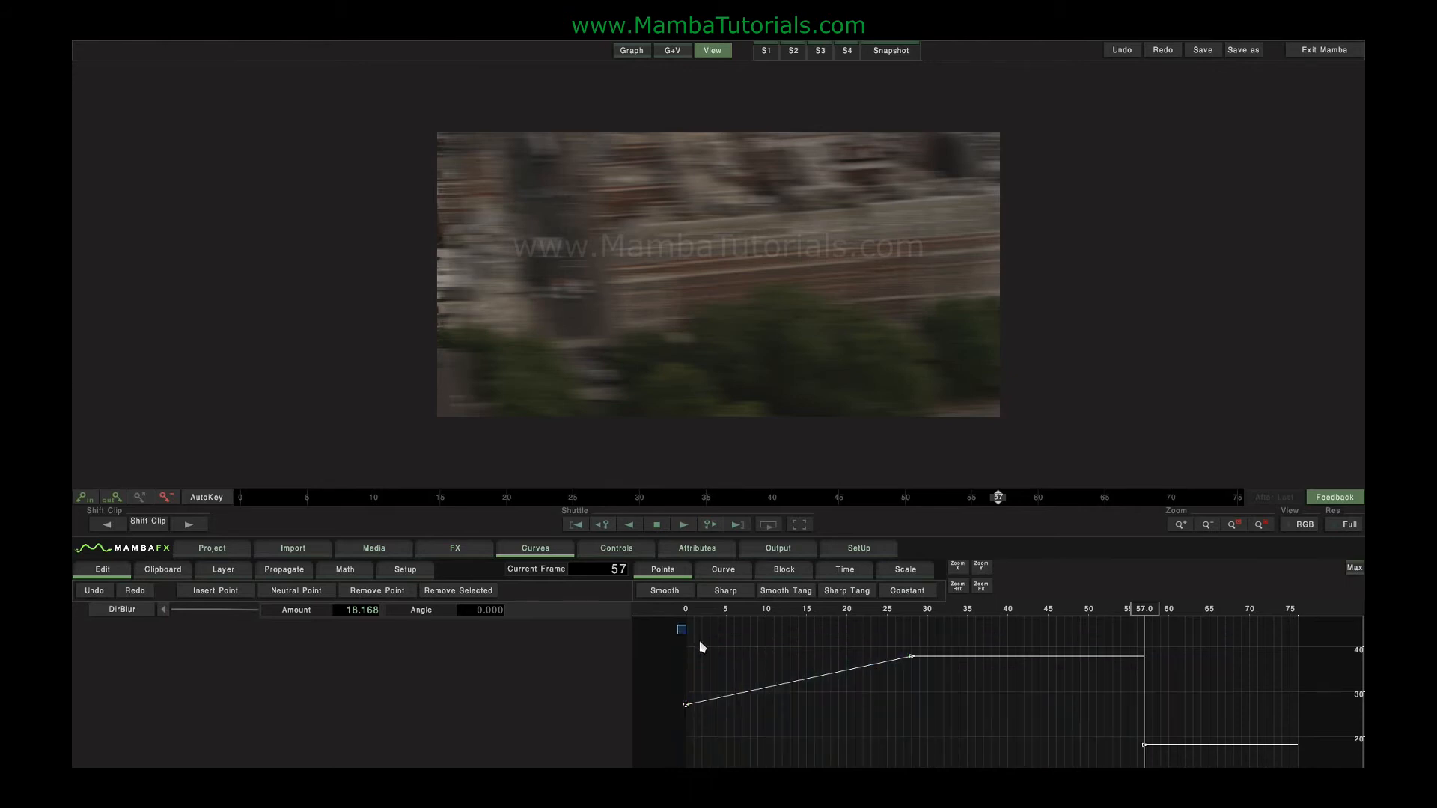
pyautogui.moveTo(677, 626); pyautogui.dragTo(961, 743)
pyautogui.click(312, 609)
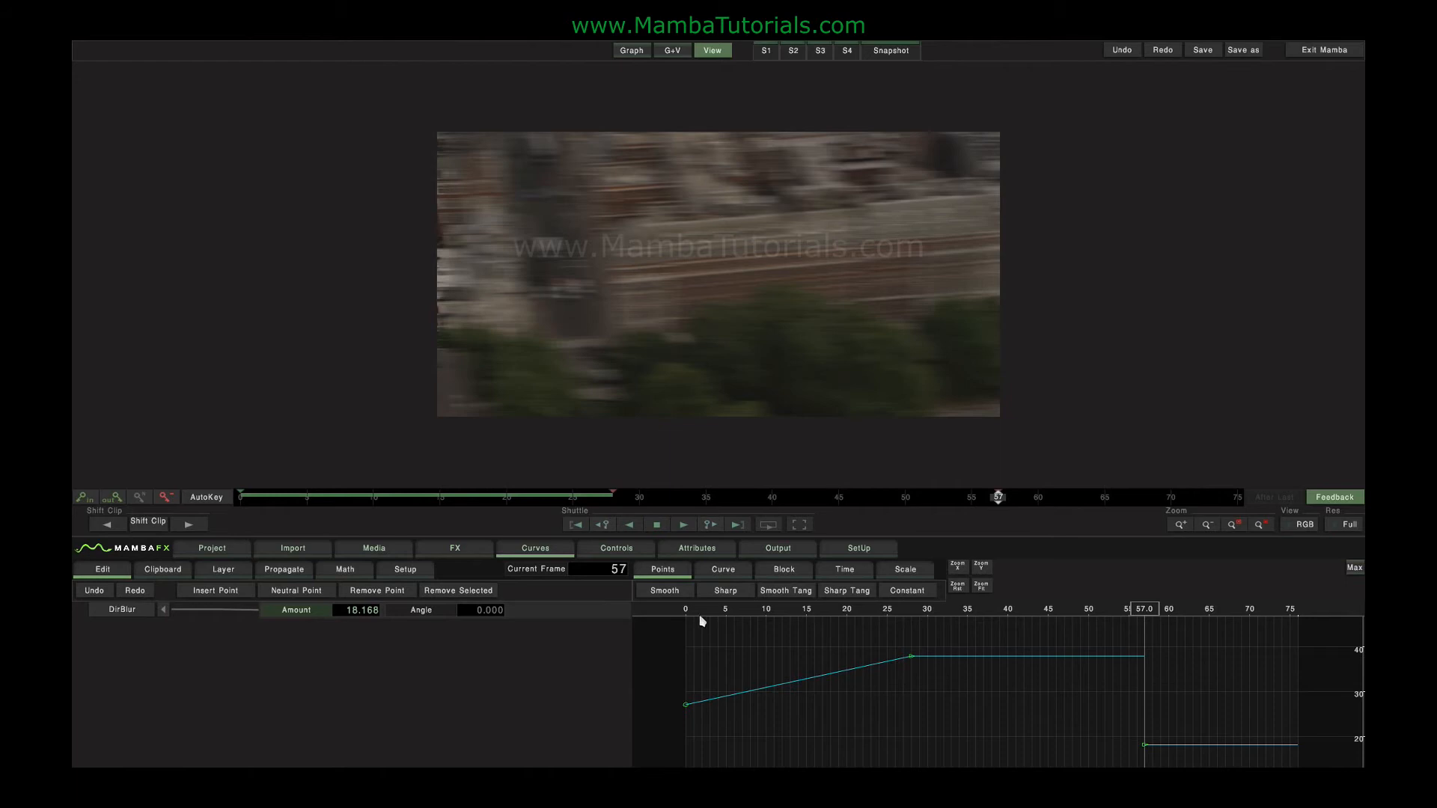
pyautogui.click(772, 591)
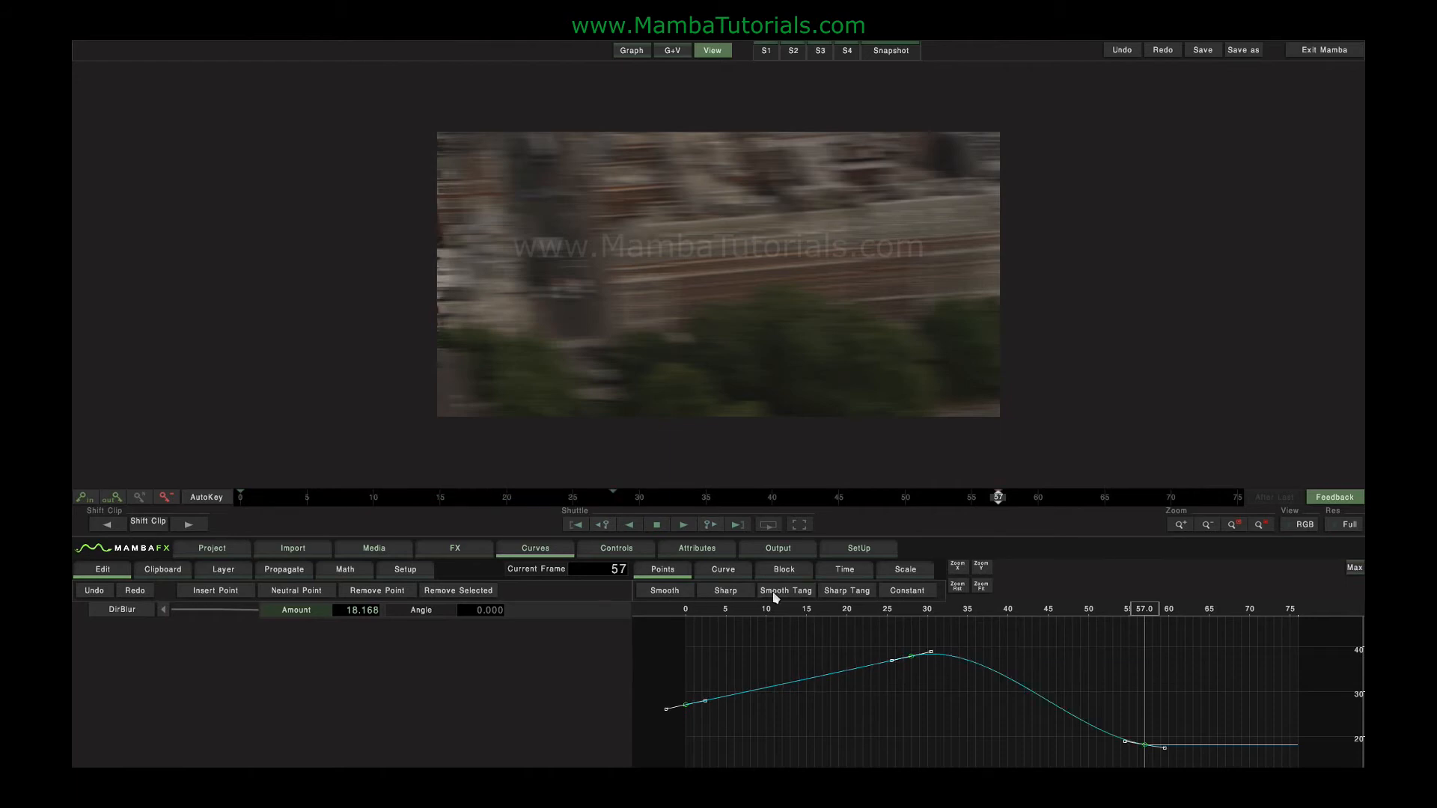
# Step: Select the Amount keyframe at frame 57 and flatten its tangents with Flat Tang
pyautogui.click(1040, 622)
pyautogui.moveTo(984, 572); pyautogui.dragTo(1011, 616)
pyautogui.moveTo(1128, 716); pyautogui.dragTo(1013, 642)
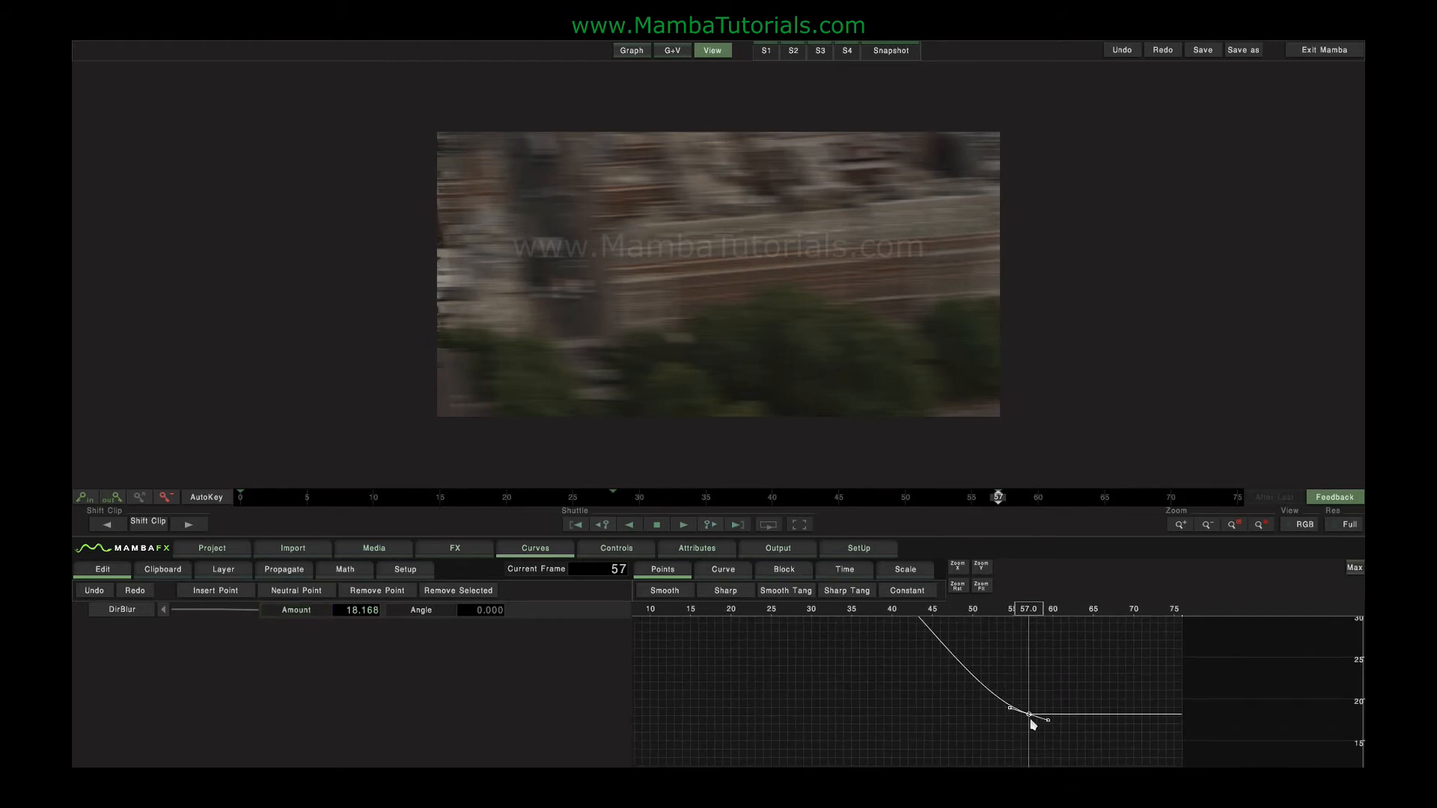
pyautogui.moveTo(988, 680); pyautogui.dragTo(1046, 742)
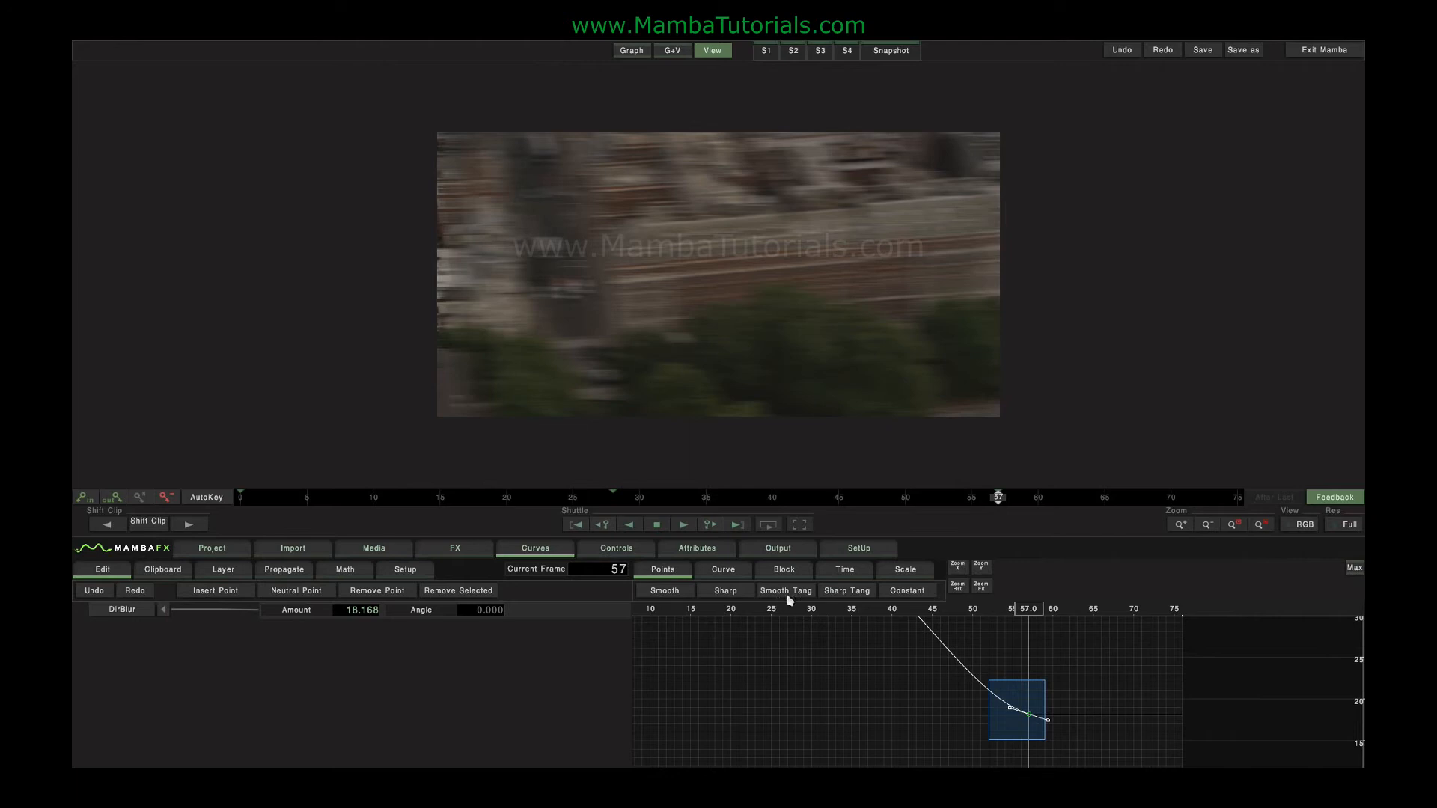
pyautogui.click(725, 571)
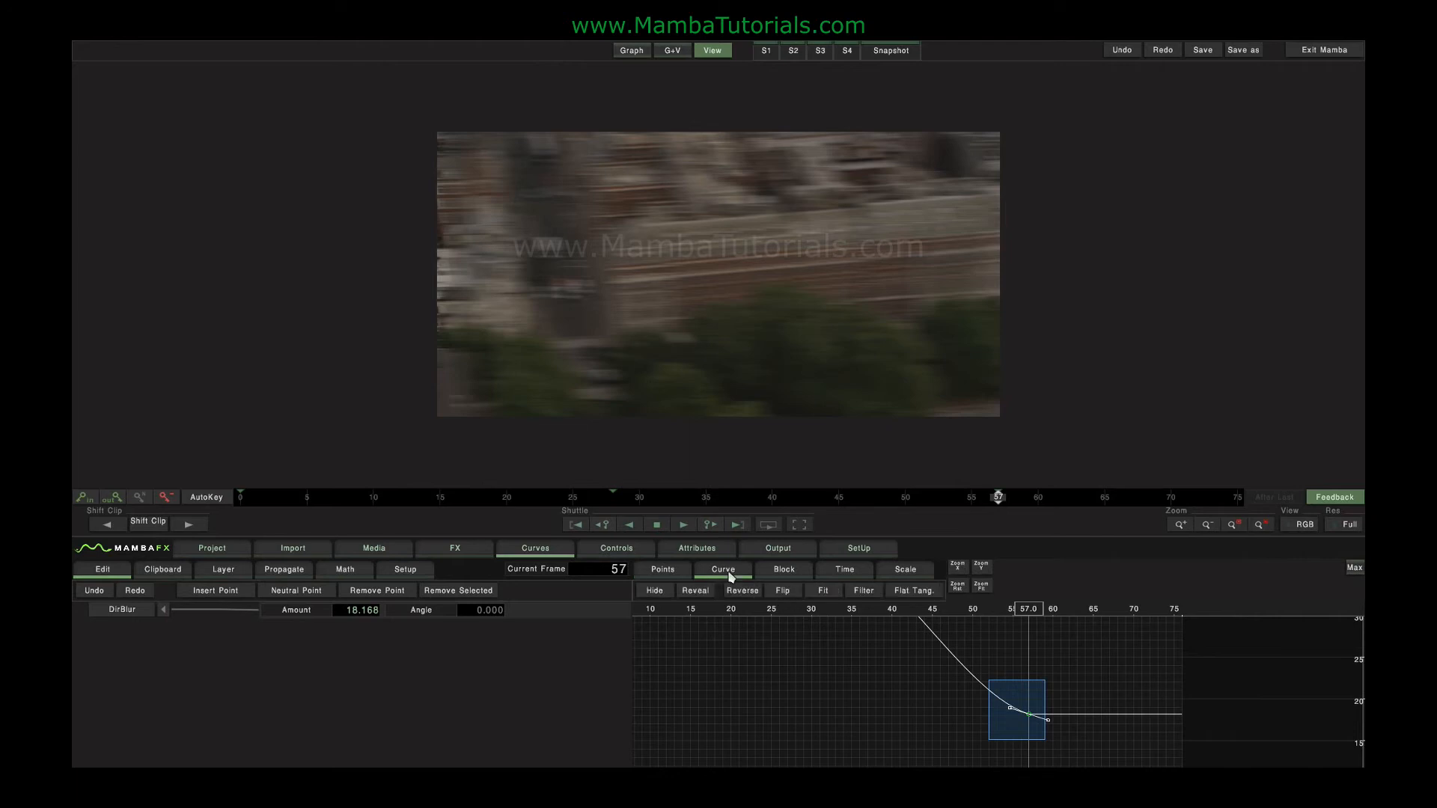
pyautogui.click(912, 592)
# Step: Try reversing the whole Amount curve in time
pyautogui.click(979, 566)
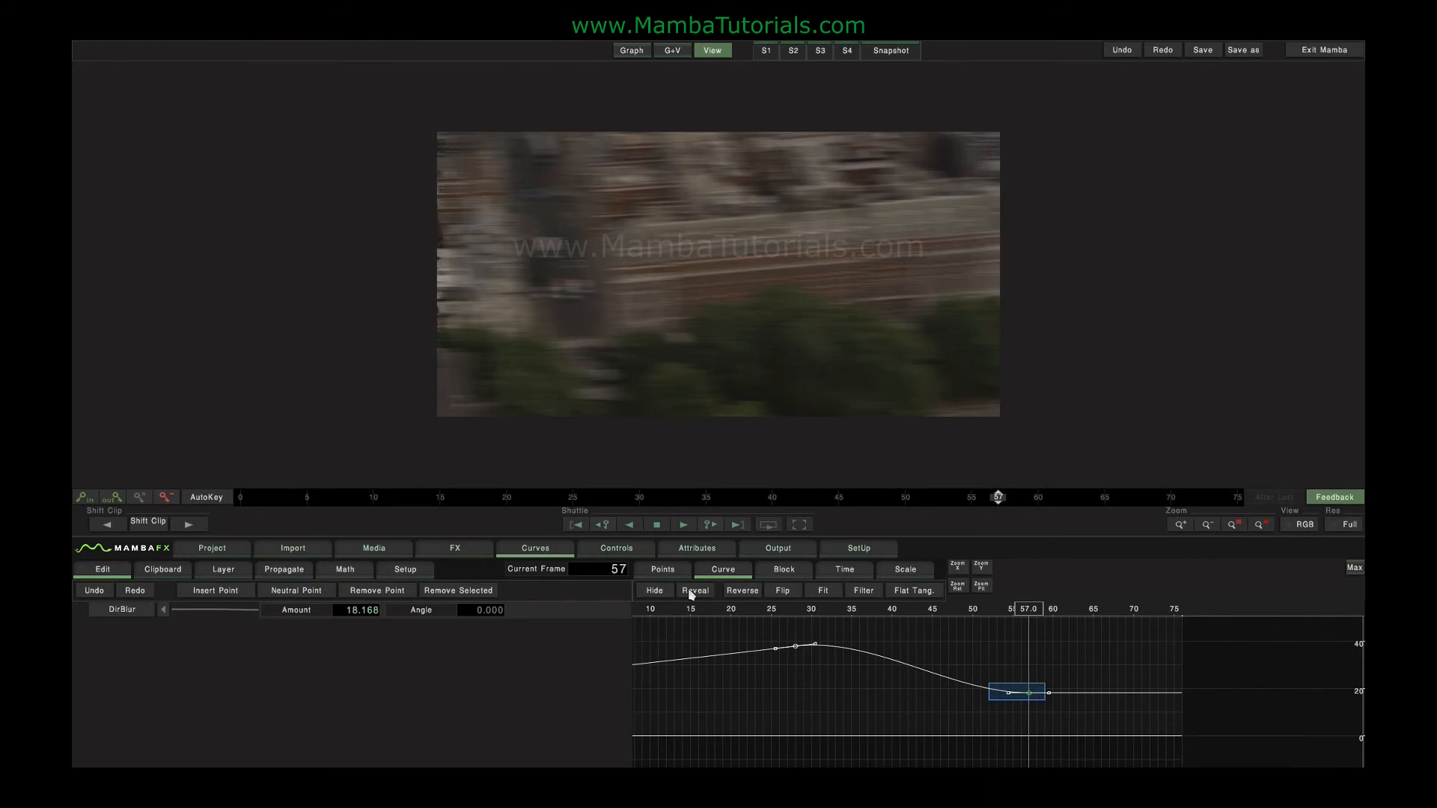
pyautogui.click(288, 610)
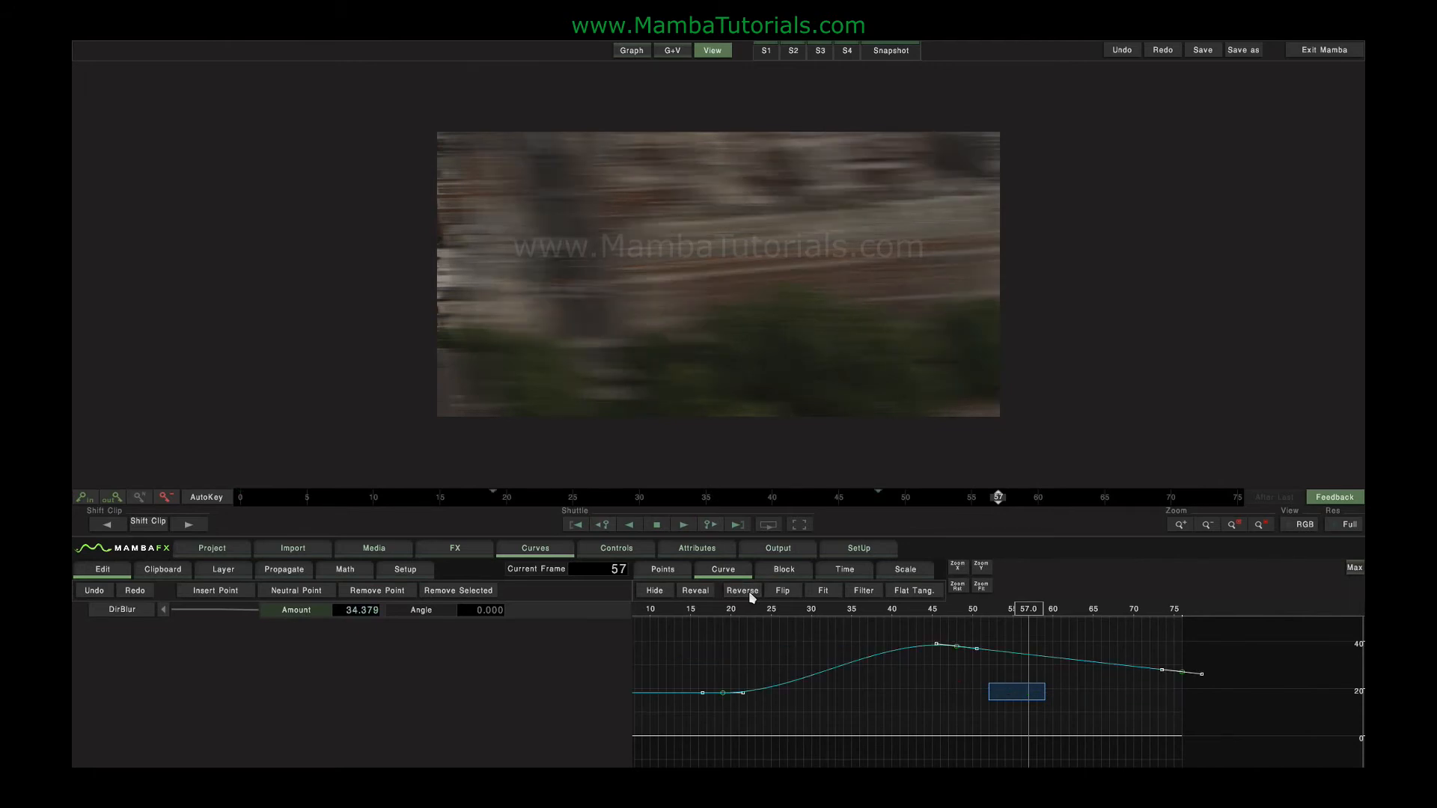
# Step: Flip the Amount curve and raise all of it to 34.487 at frame 57
pyautogui.click(783, 597)
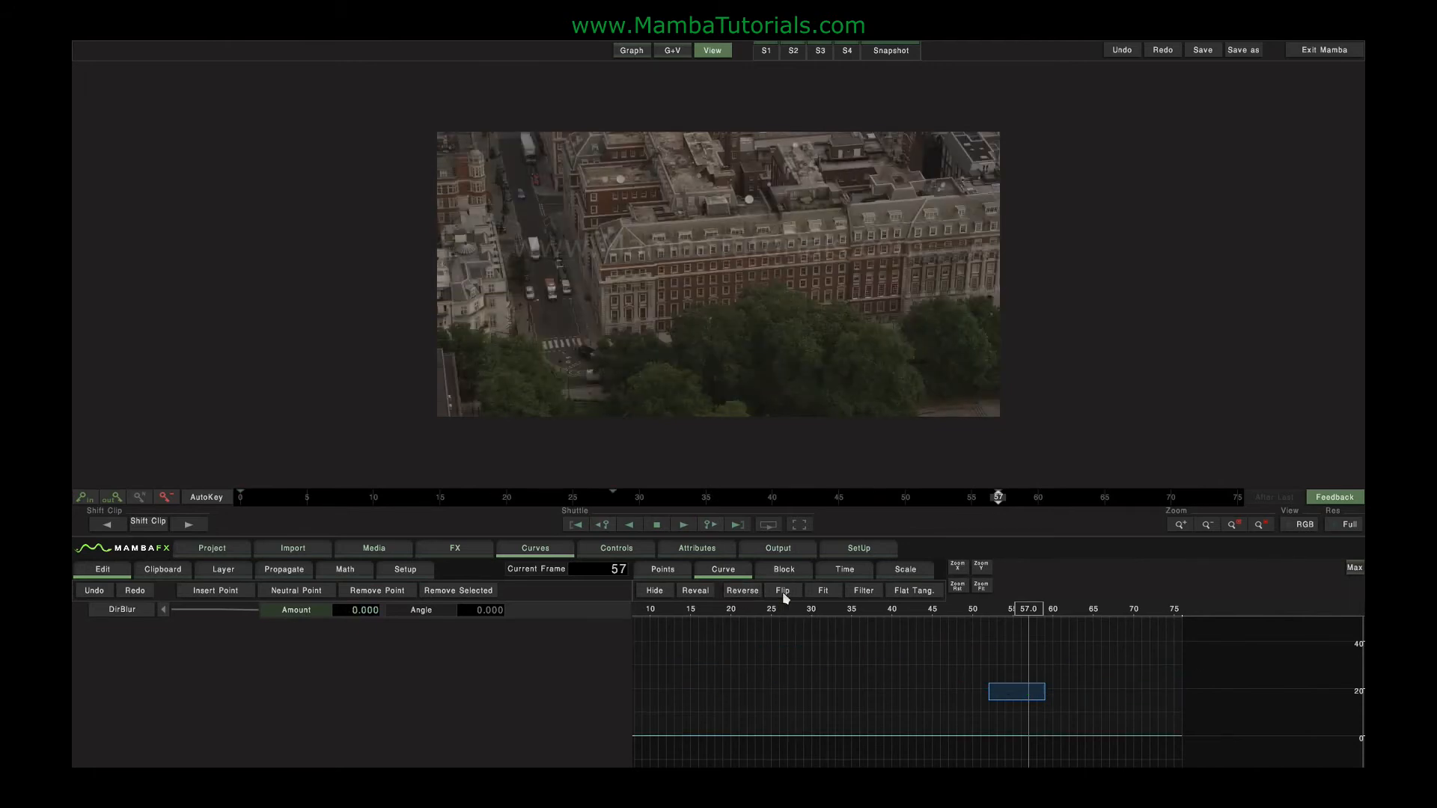
pyautogui.click(980, 571)
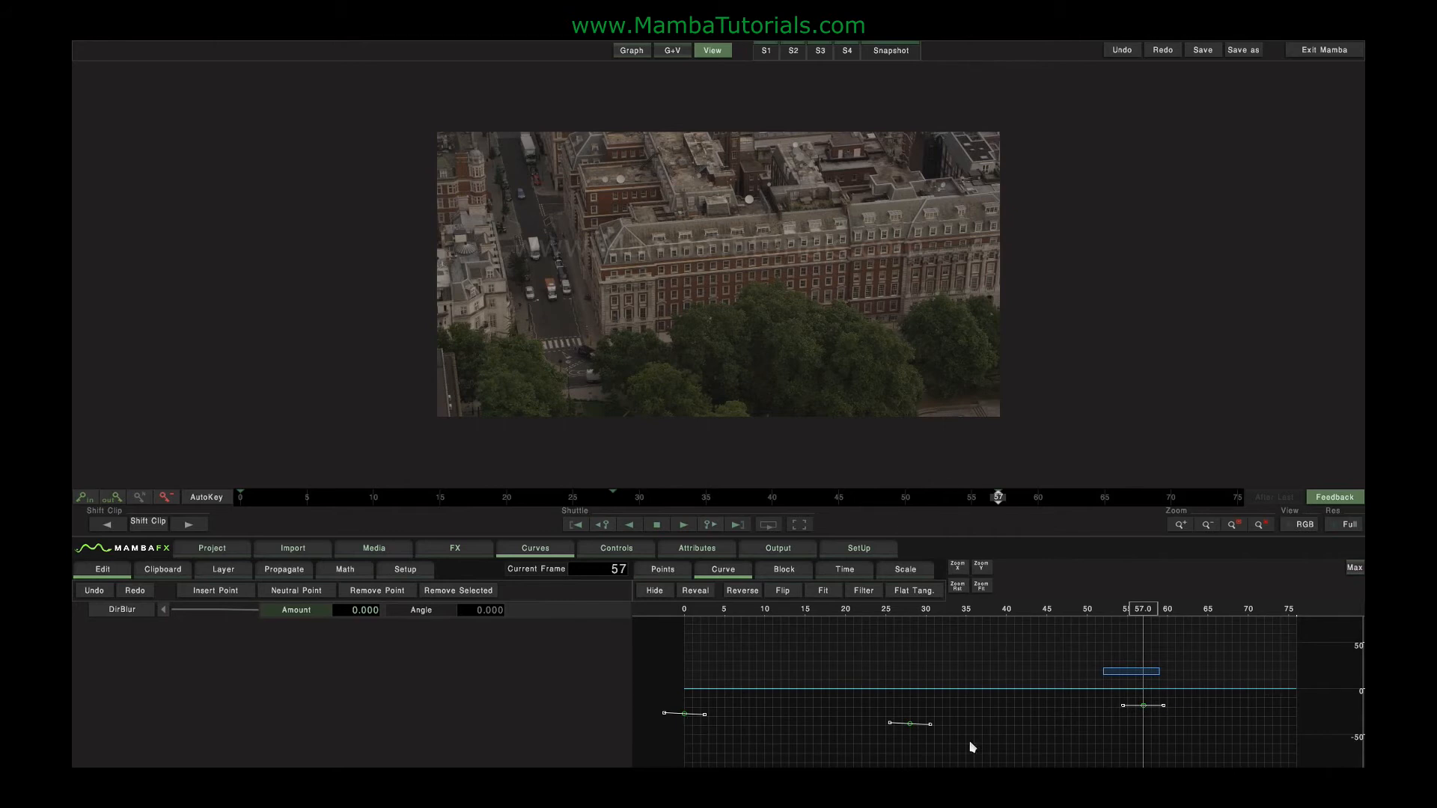
pyautogui.moveTo(1146, 709); pyautogui.dragTo(1146, 662)
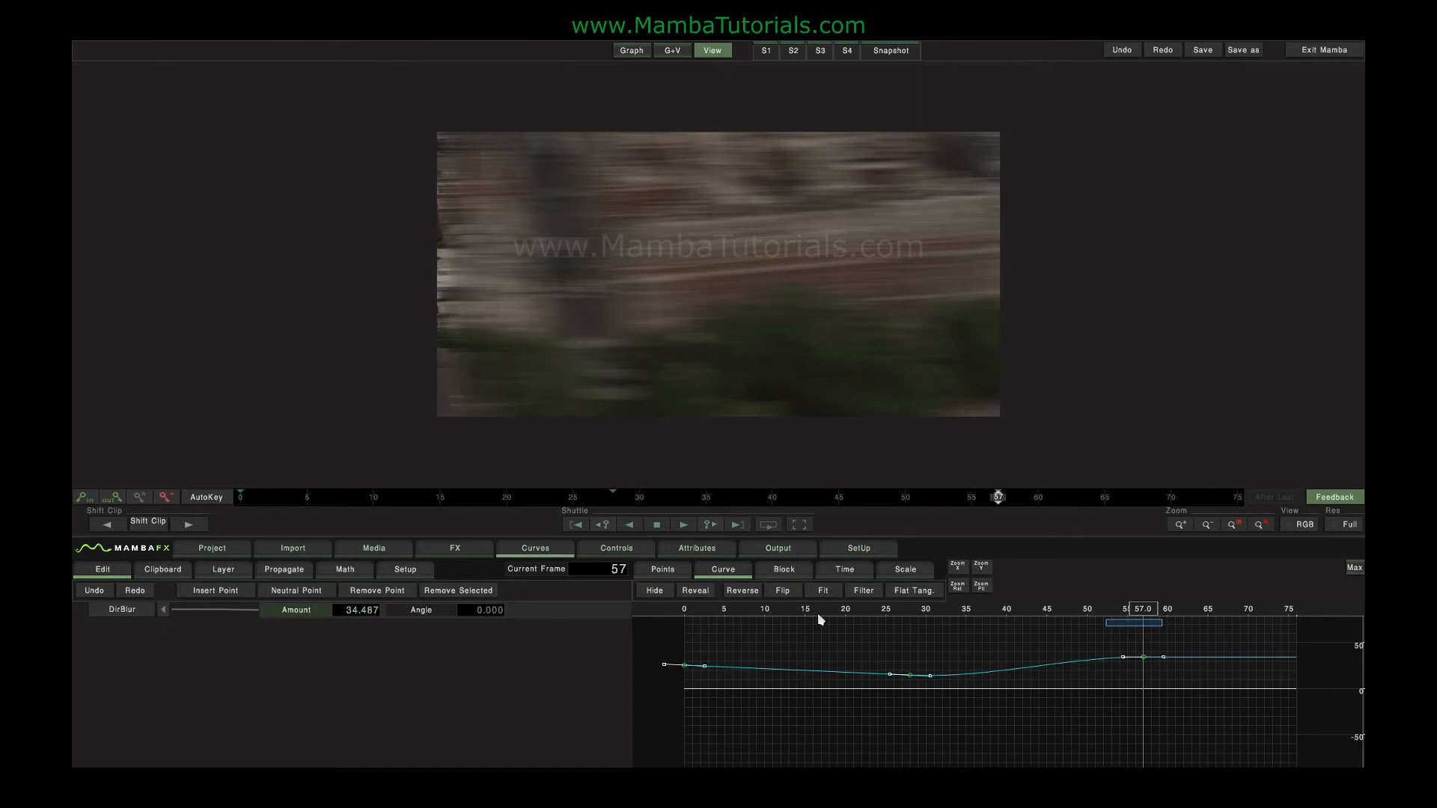
# Step: Fit the Amount curve to the clip's full length, then try Filter on it and undo the filtering
pyautogui.click(821, 591)
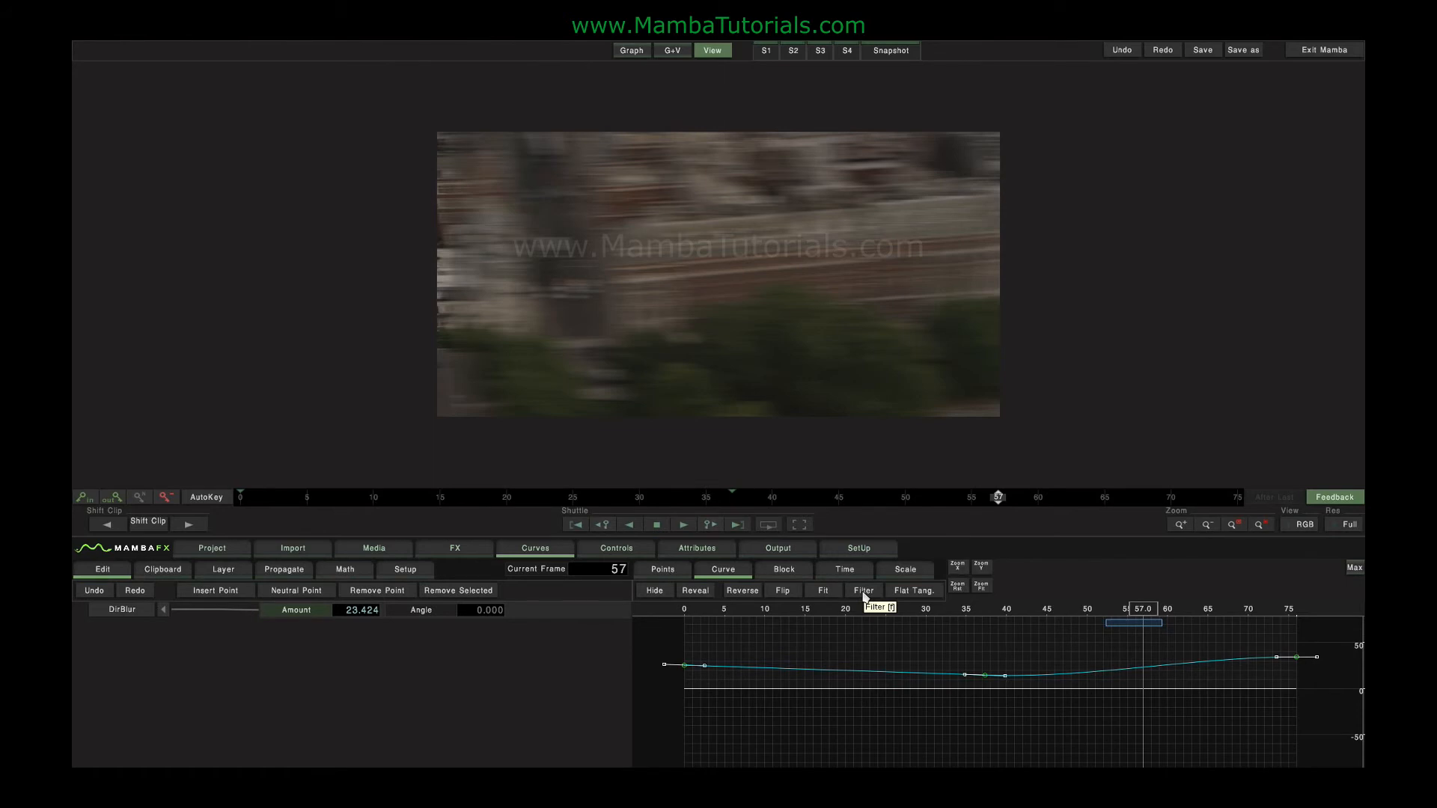
pyautogui.click(864, 596)
pyautogui.hotkey('ctrl', 'z')
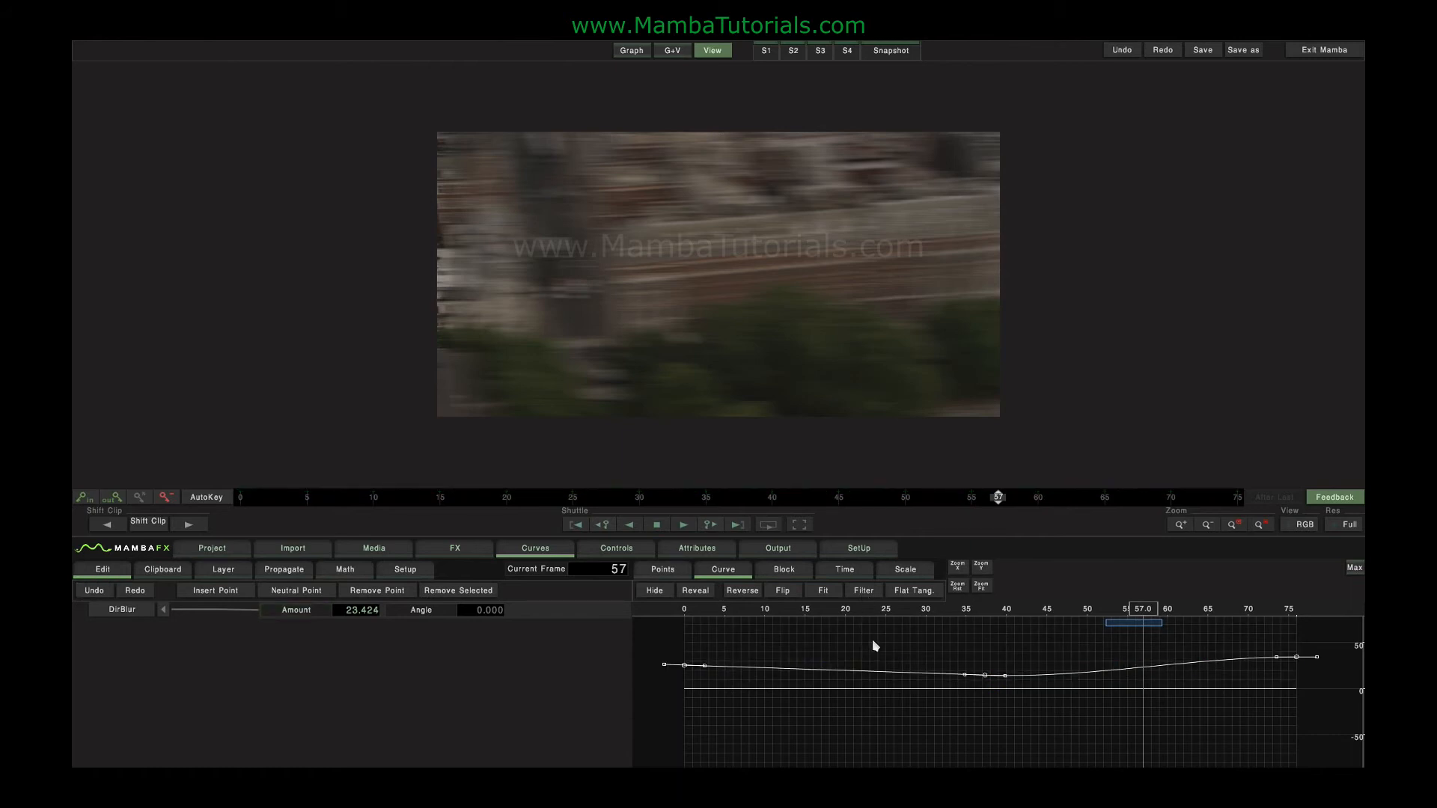
# Step: Add an Amount peak at frame 11, then duplicate the keyframe block from frames 0–18 to frames 45–63
pyautogui.click(784, 570)
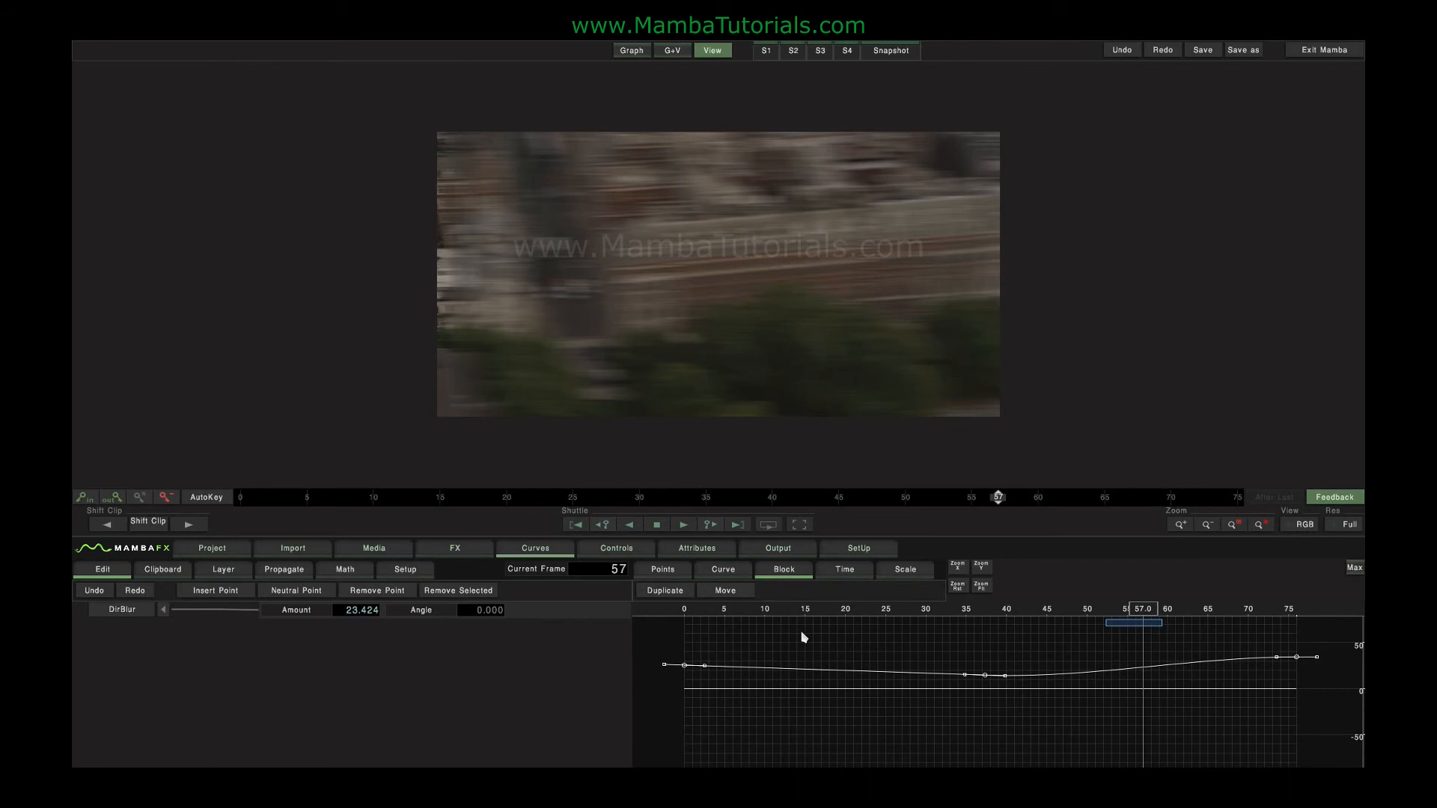
pyautogui.moveTo(1142, 611); pyautogui.dragTo(832, 609)
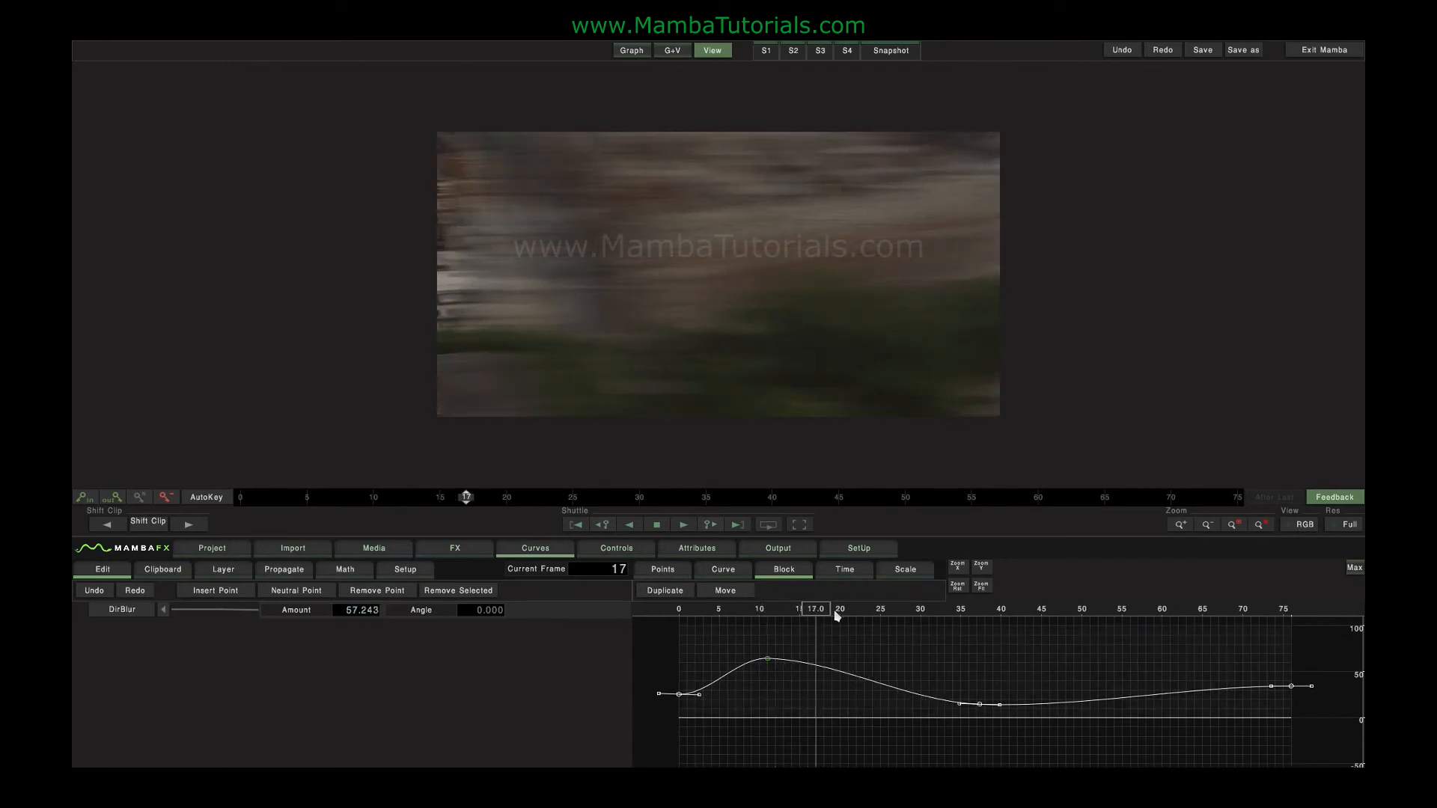
pyautogui.moveTo(824, 665); pyautogui.dragTo(671, 642)
pyautogui.click(674, 591)
pyautogui.moveTo(784, 668); pyautogui.dragTo(1139, 678)
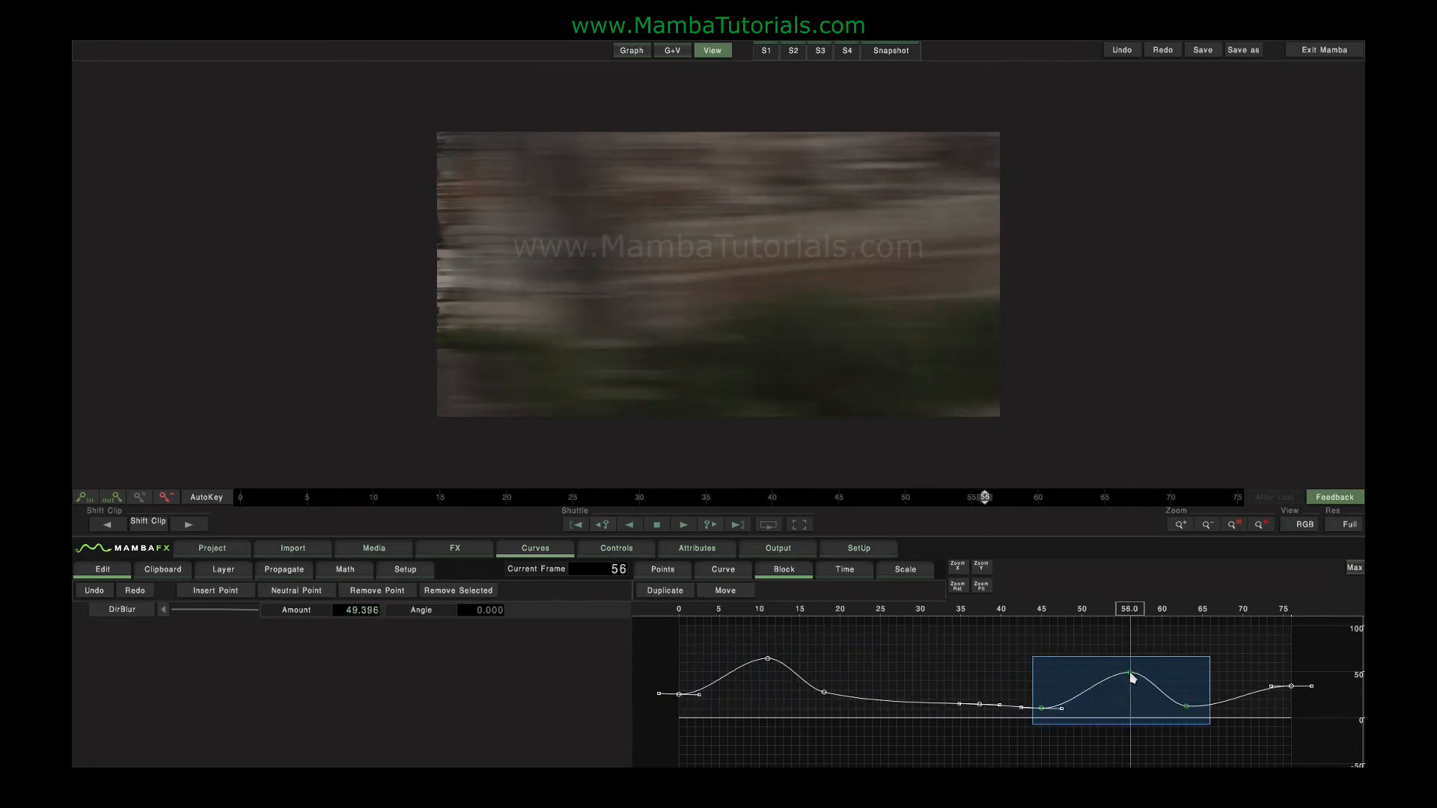
# Step: Step backward and forward through the Amount curve's control points, finishing at frame 37
pyautogui.click(847, 572)
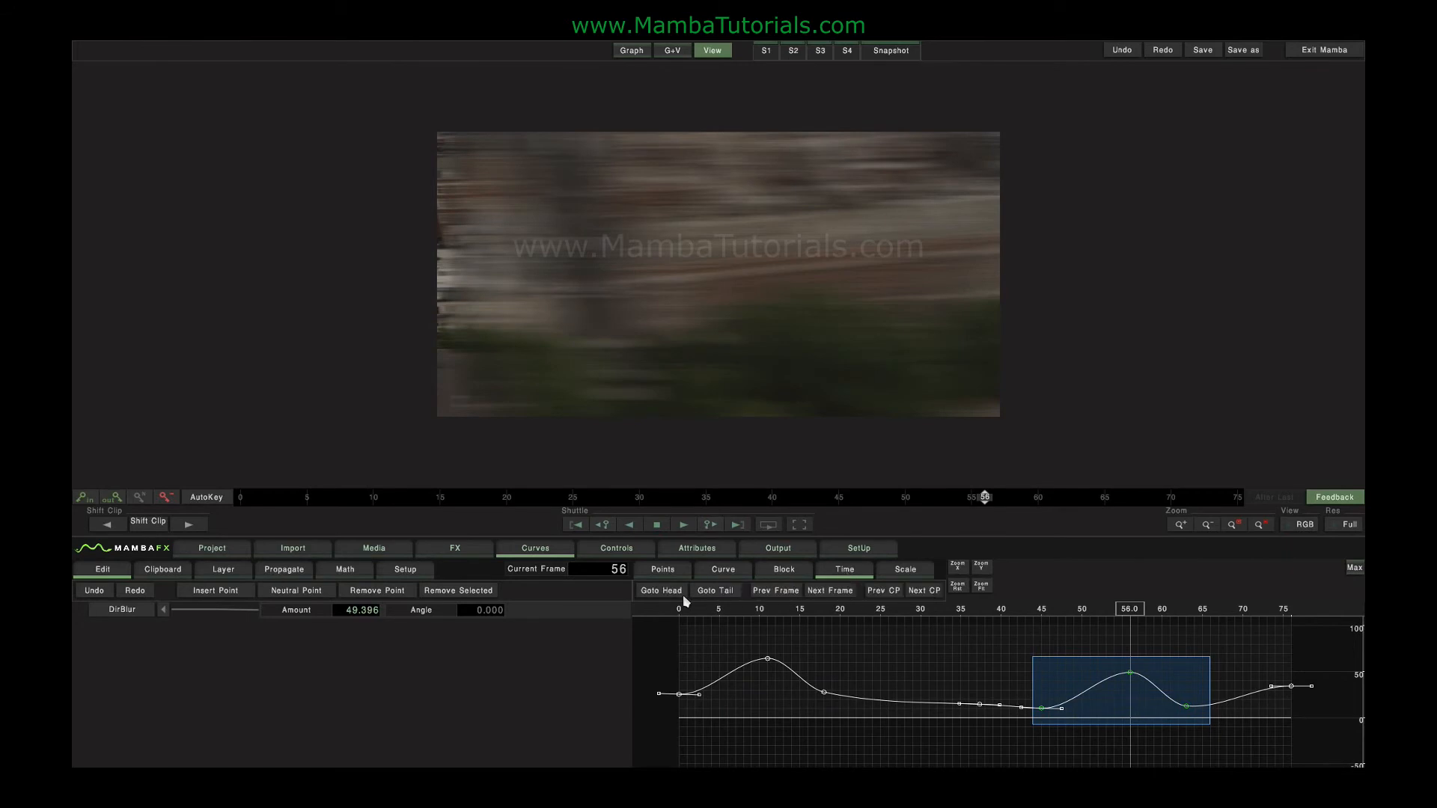
pyautogui.click(896, 592)
pyautogui.click(897, 592)
pyautogui.click(897, 592)
pyautogui.click(928, 591)
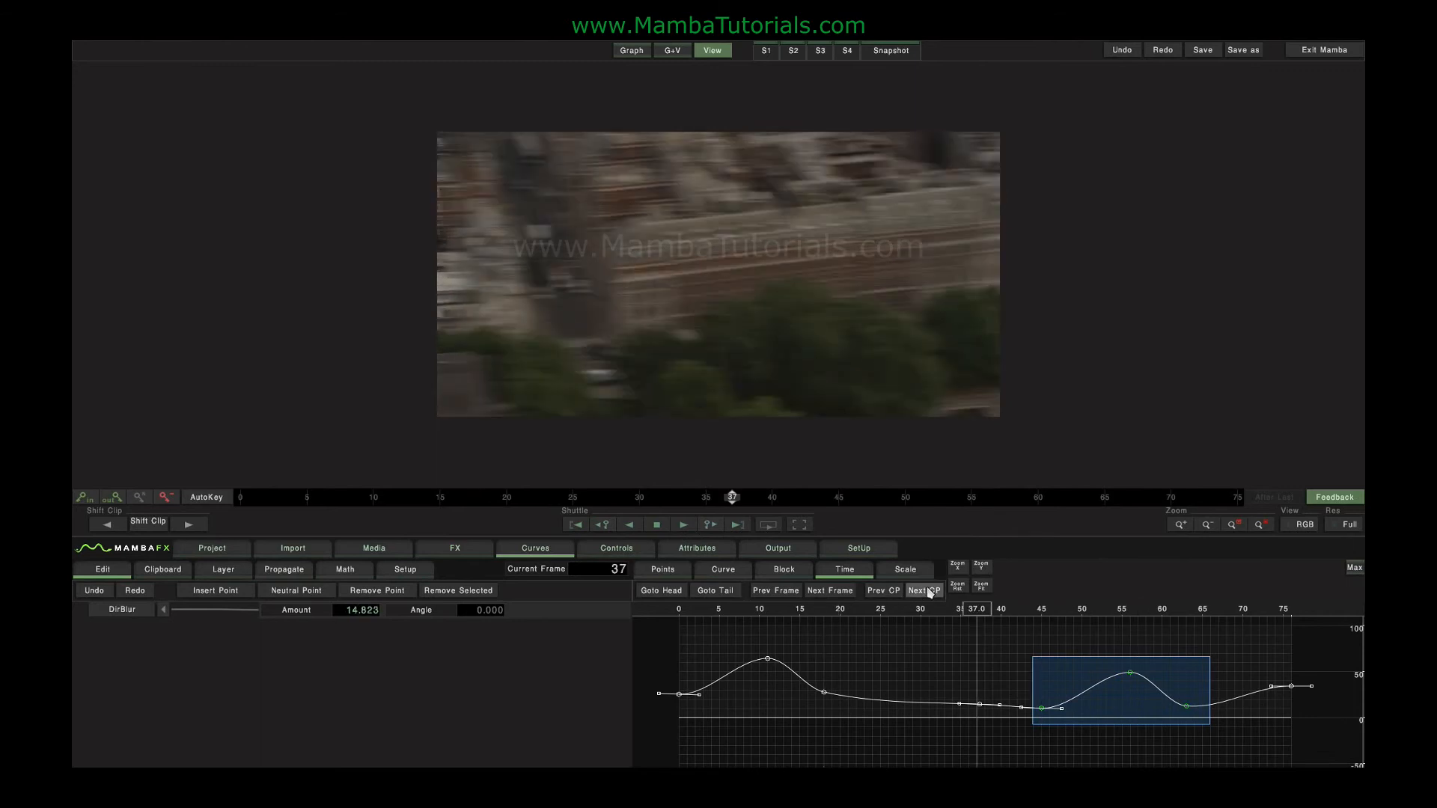
pyautogui.click(604, 523)
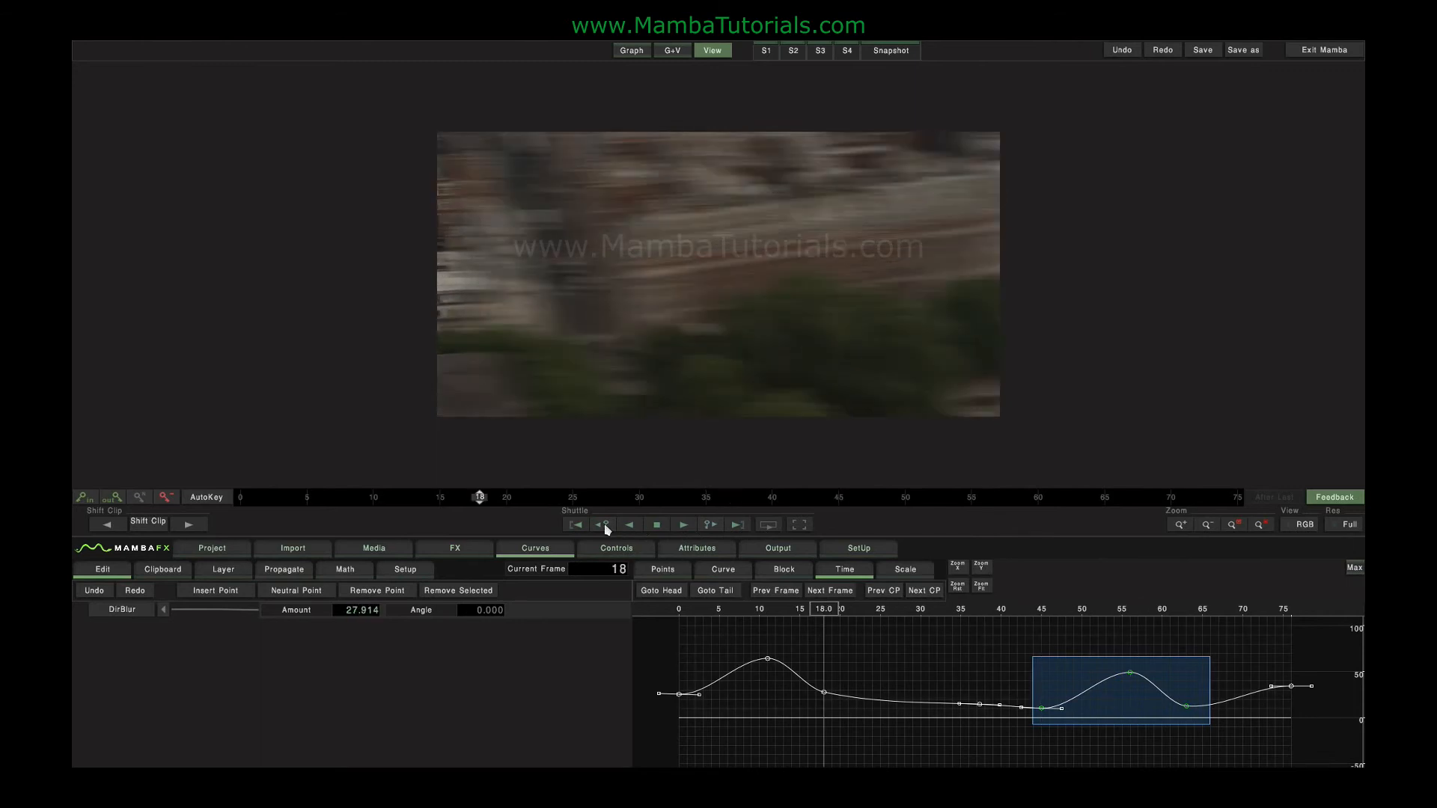
pyautogui.click(604, 523)
pyautogui.click(711, 525)
pyautogui.click(712, 526)
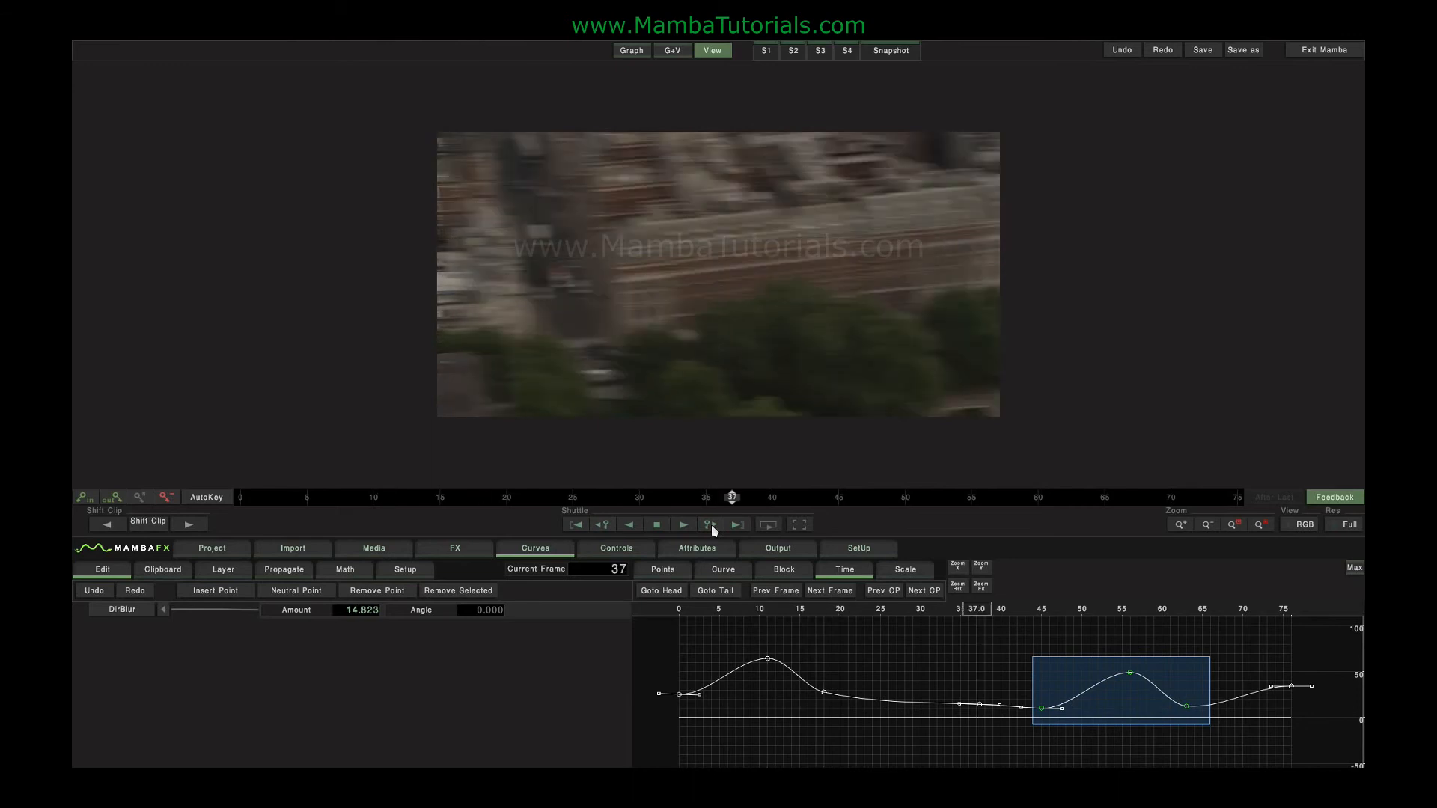
# Step: Select the Amount curve's first hump, frames 0 to 18, and scale it with ScaleH and ScaleV
pyautogui.click(891, 574)
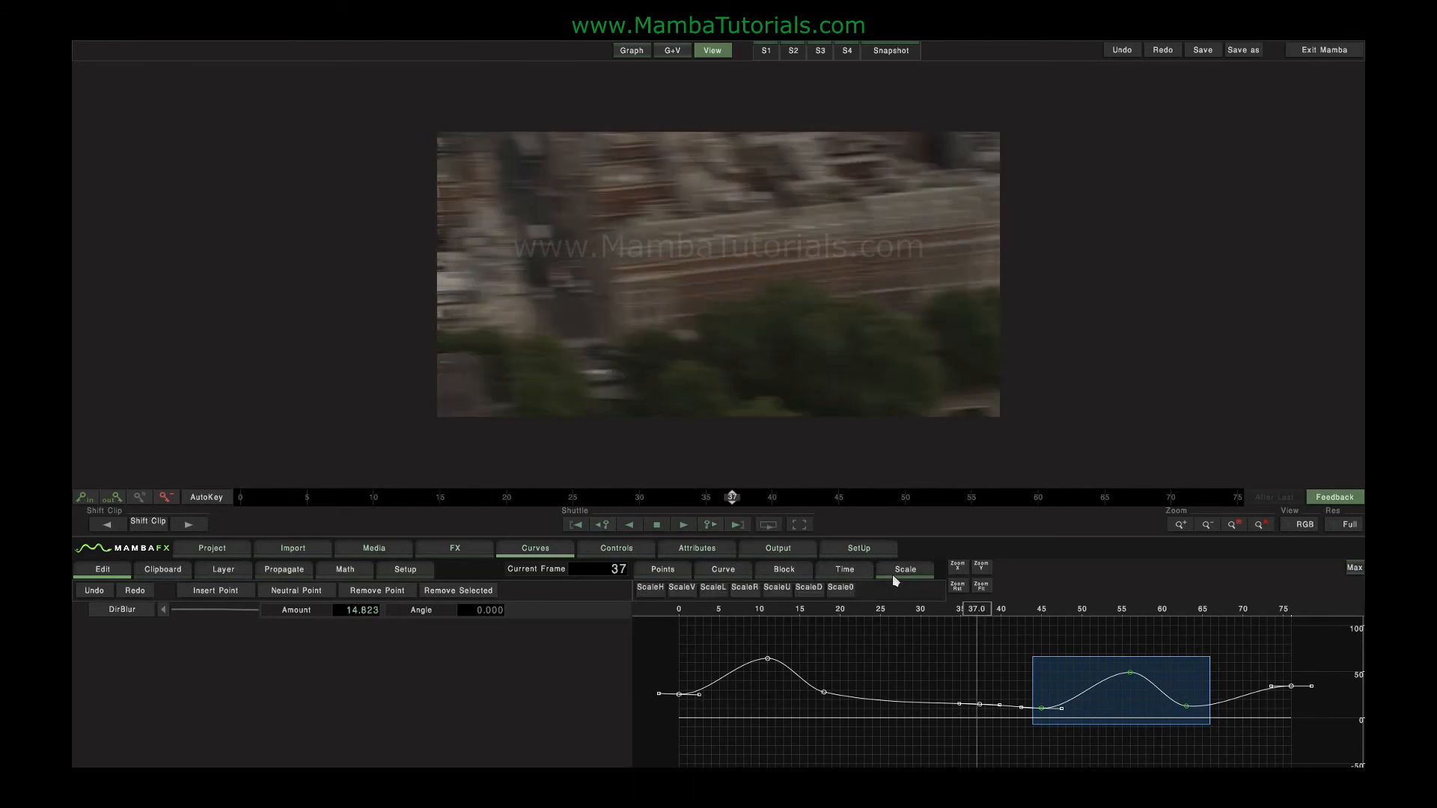
pyautogui.click(850, 657)
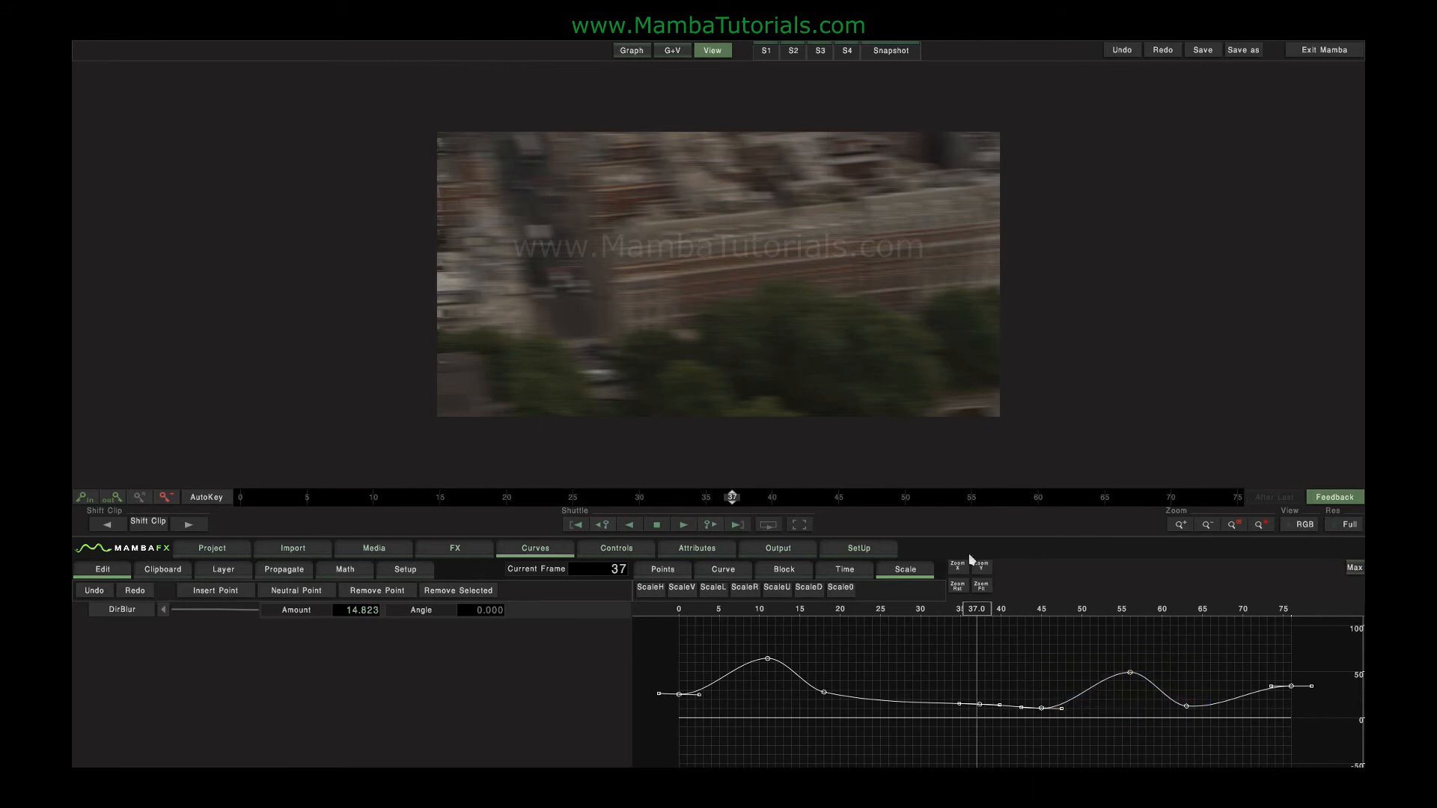
pyautogui.moveTo(980, 572)
pyautogui.mouseDown()
pyautogui.moveTo(985, 555)
pyautogui.moveTo(999, 630)
pyautogui.moveTo(999, 577)
pyautogui.mouseUp()
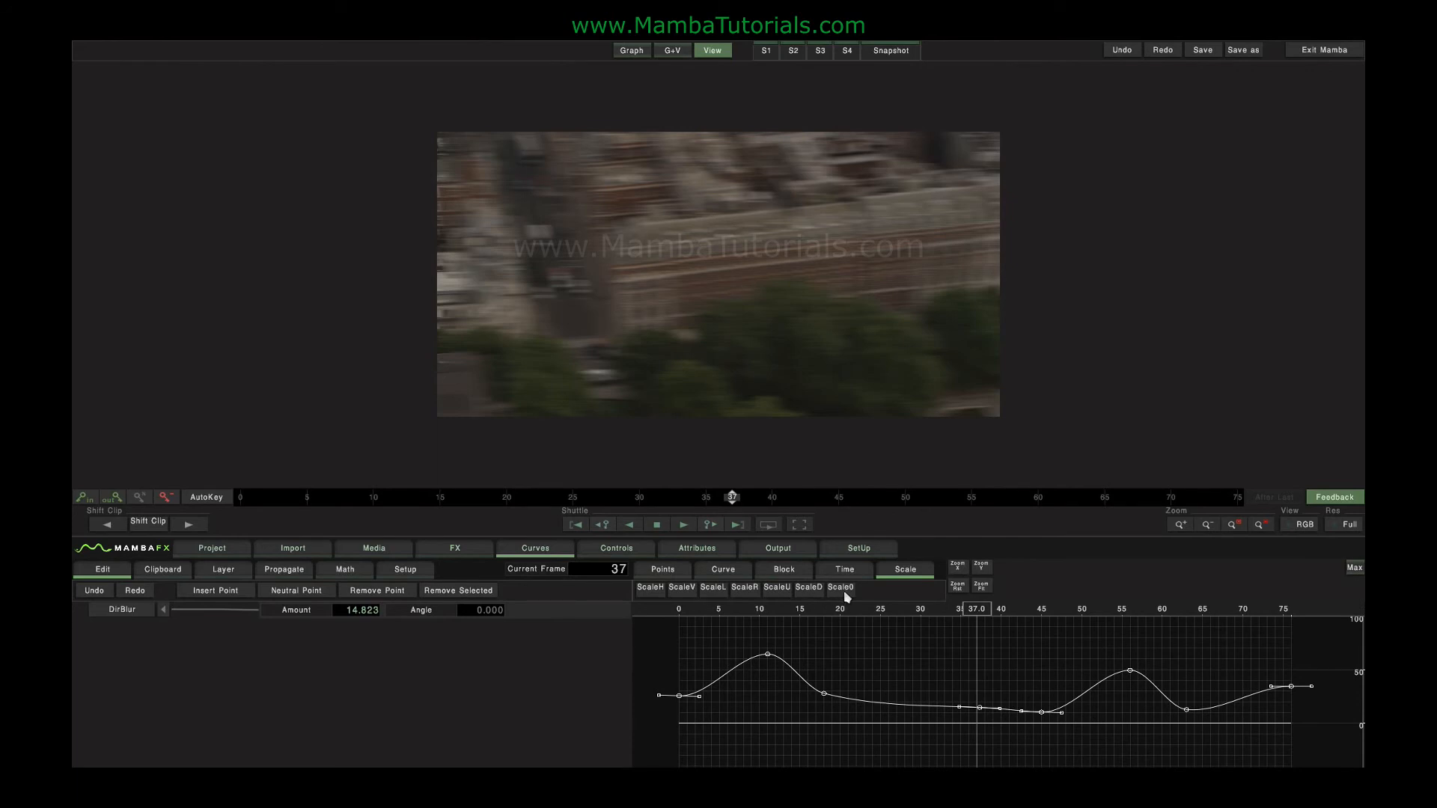
pyautogui.moveTo(678, 645); pyautogui.dragTo(840, 725)
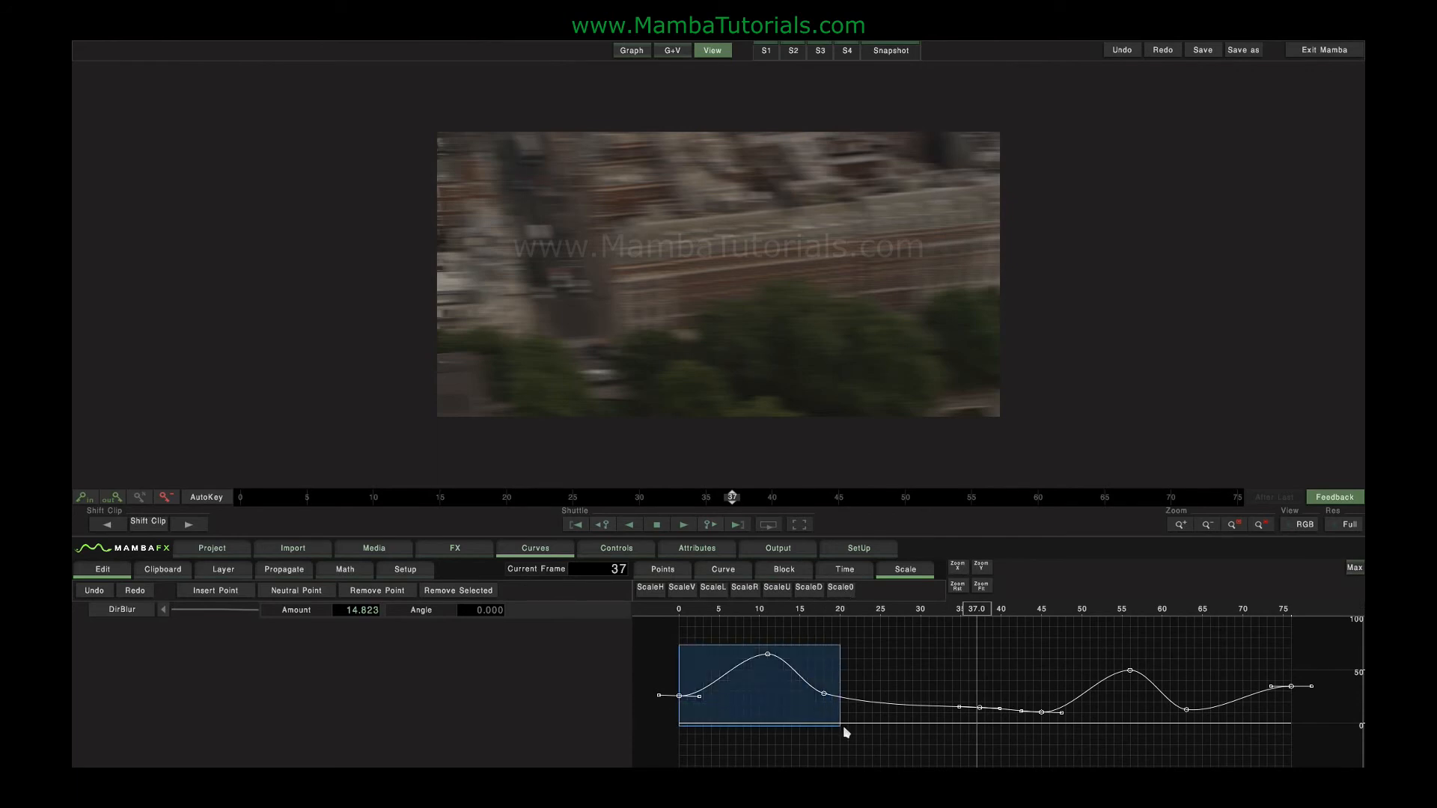
pyautogui.moveTo(646, 591); pyautogui.dragTo(695, 586)
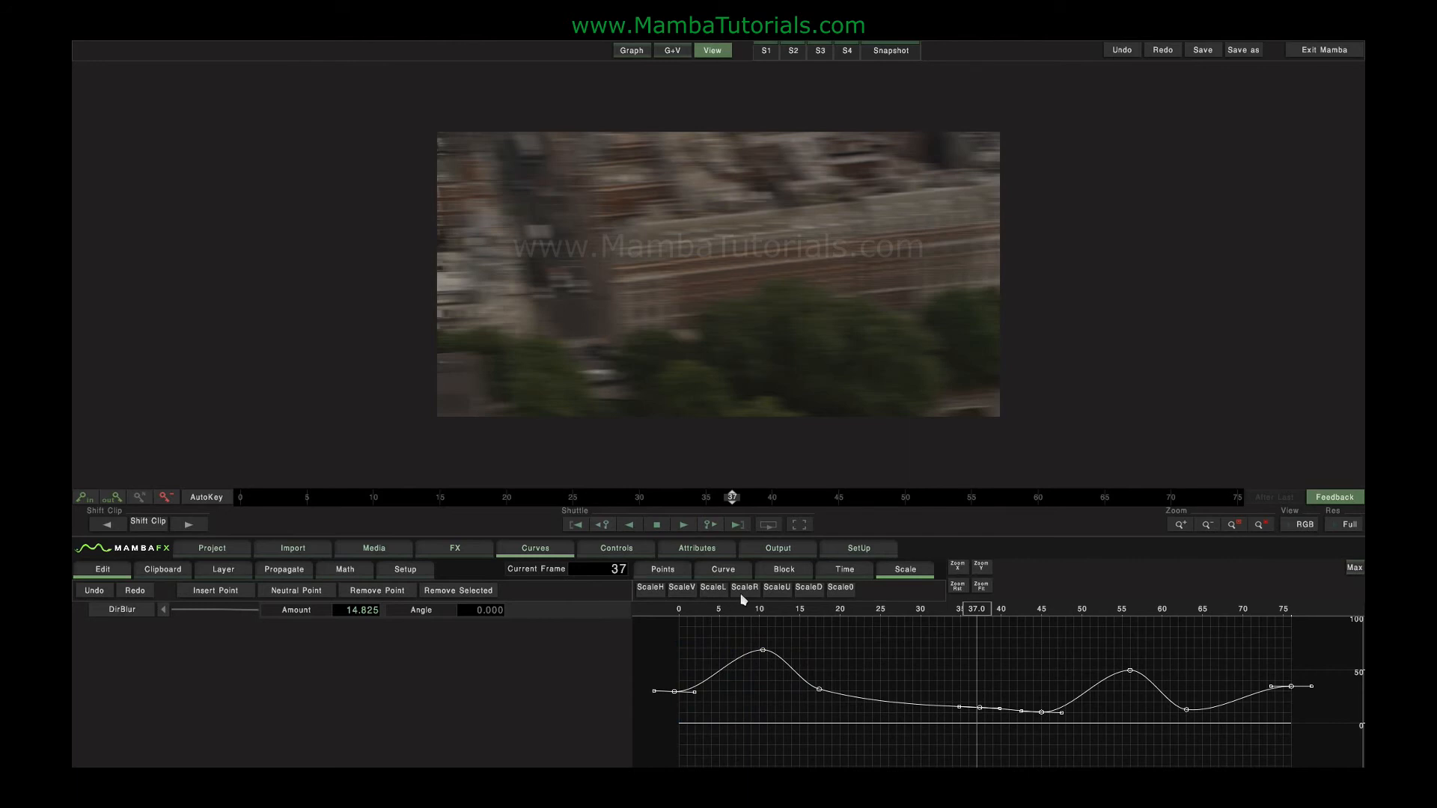
# Step: Reselect the first hump, scale it from individual sides starting with ScaleL, and enlarge it with Scale0
pyautogui.moveTo(662, 628); pyautogui.dragTo(859, 721)
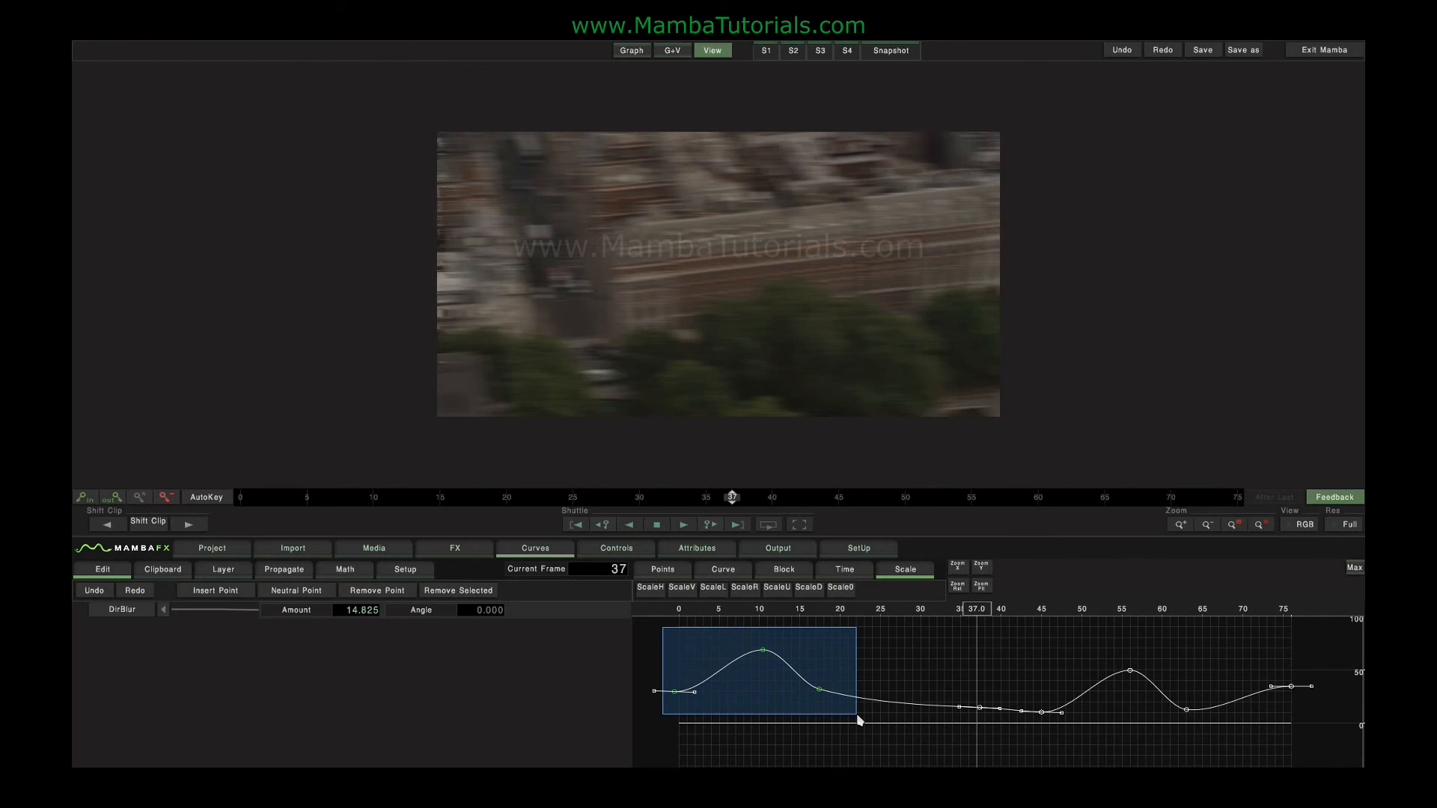
pyautogui.moveTo(710, 592); pyautogui.dragTo(718, 621)
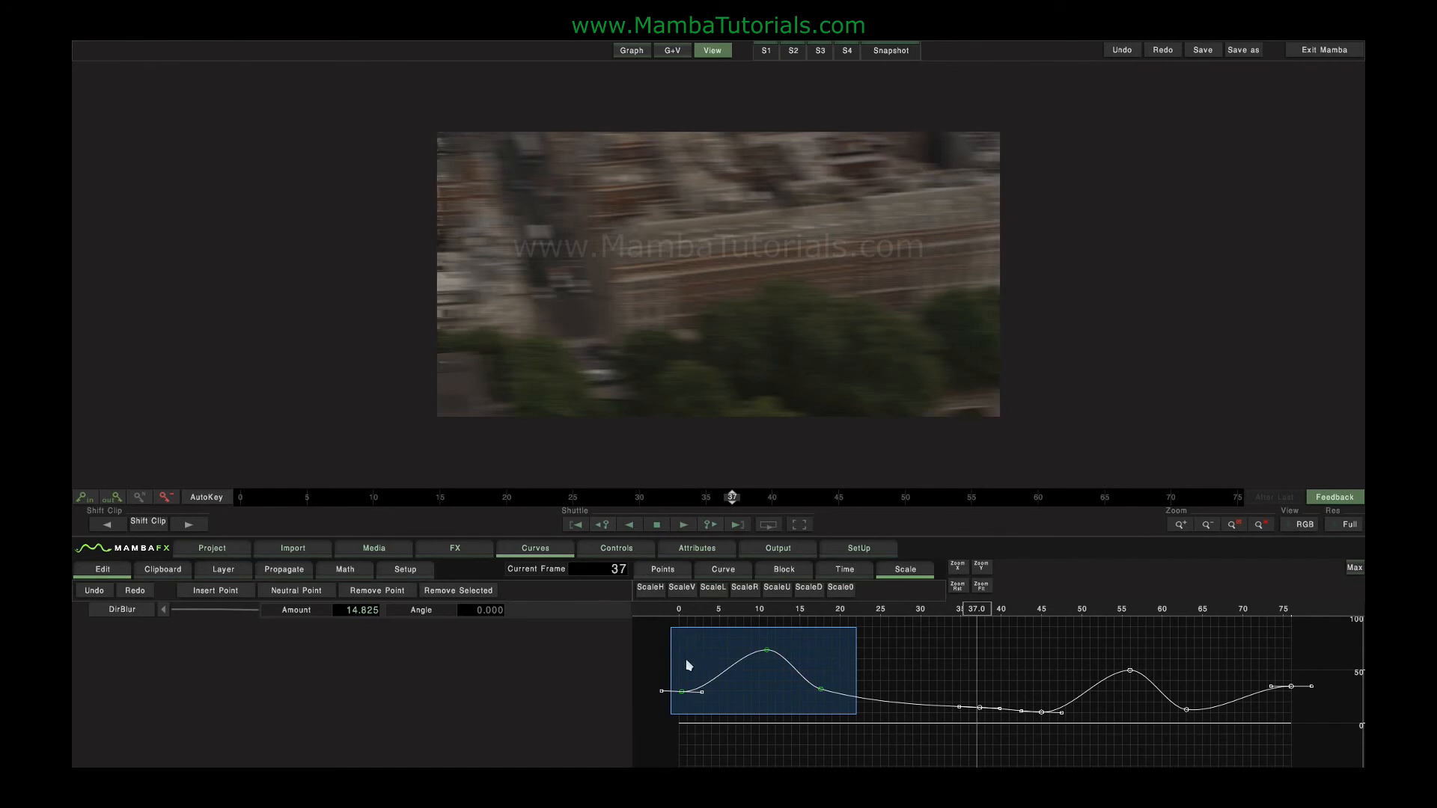
pyautogui.moveTo(716, 589); pyautogui.dragTo(829, 595)
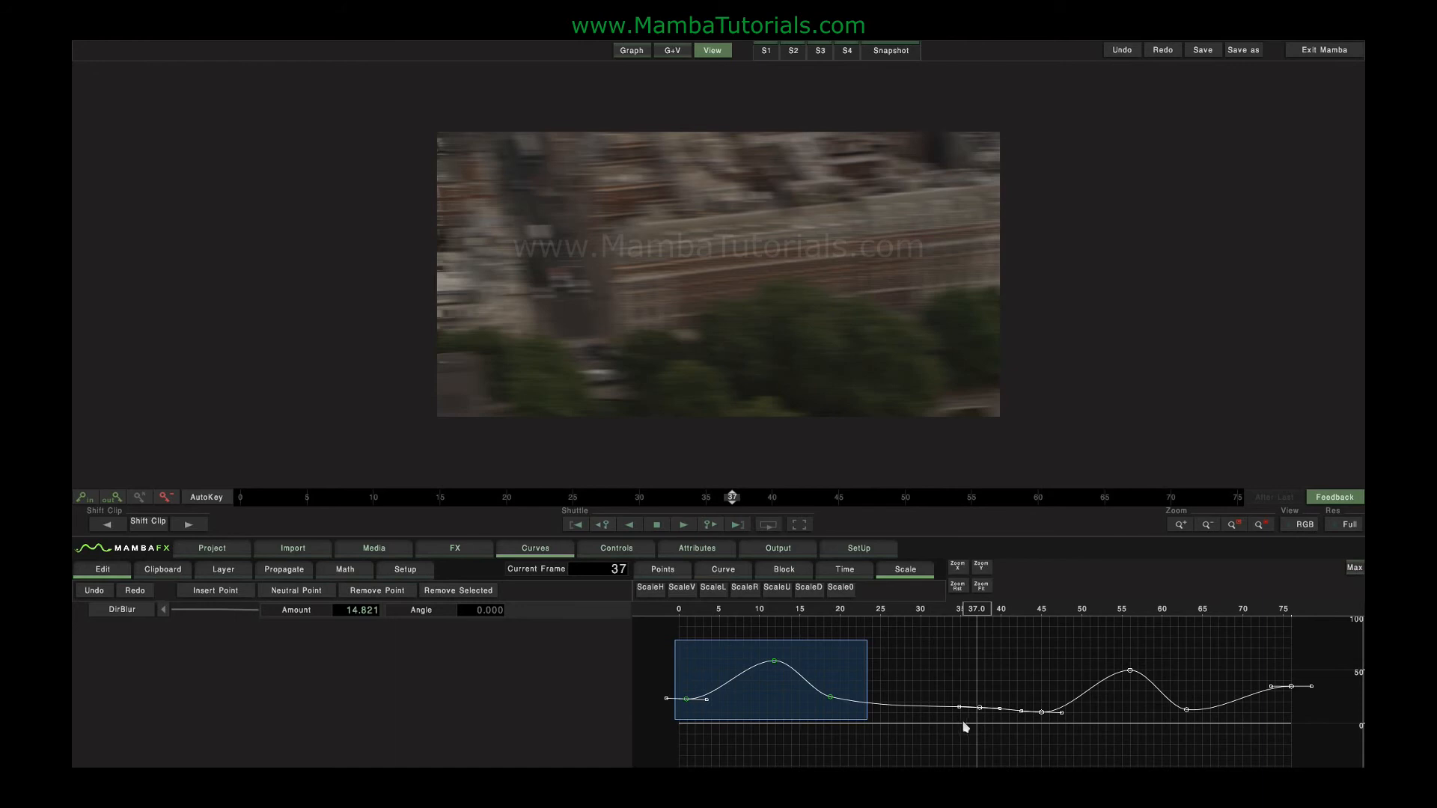
pyautogui.moveTo(841, 591); pyautogui.dragTo(603, 577)
pyautogui.click(808, 636)
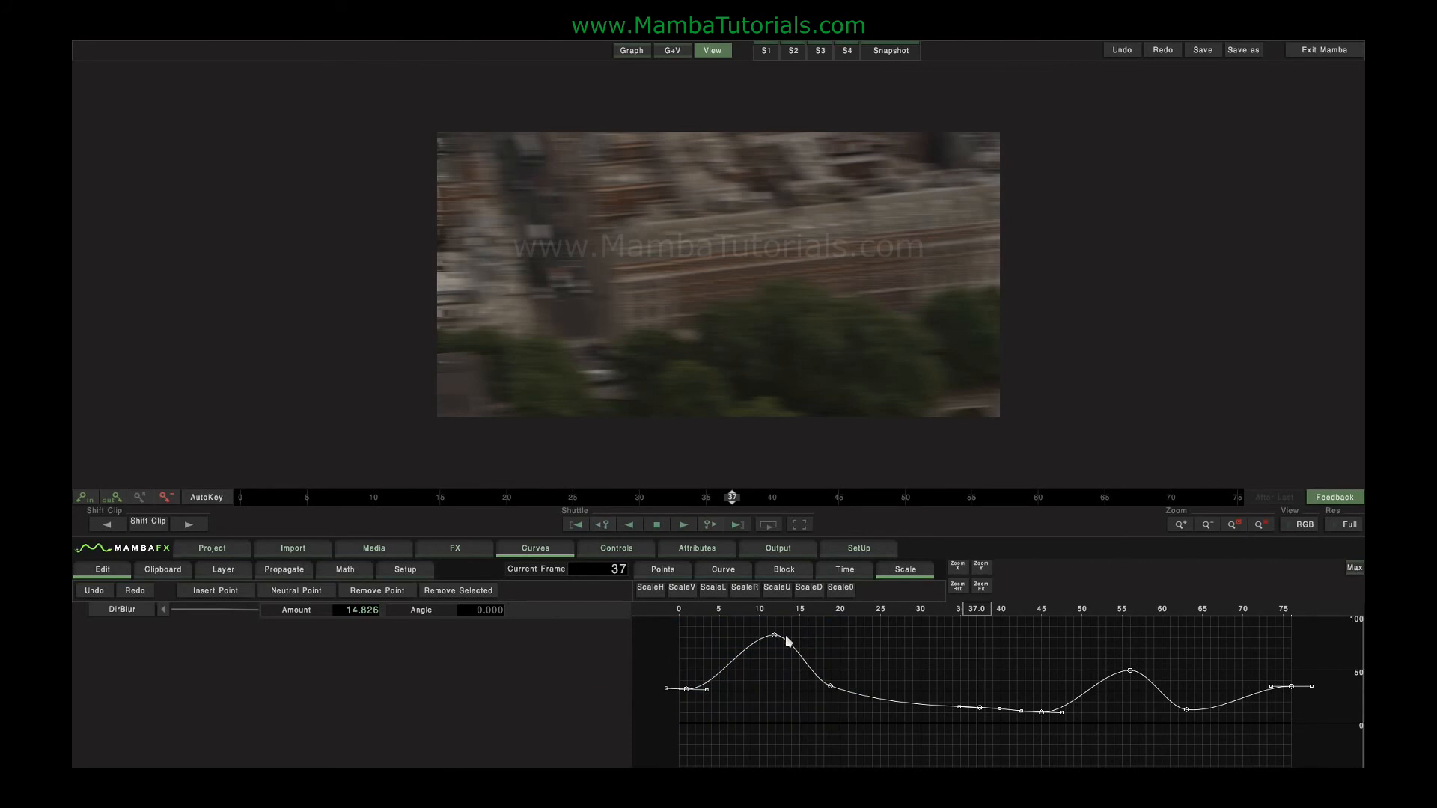
# Step: Copy the Amount value at frame 26 and paste it as a keyframe at frame 50
pyautogui.click(151, 573)
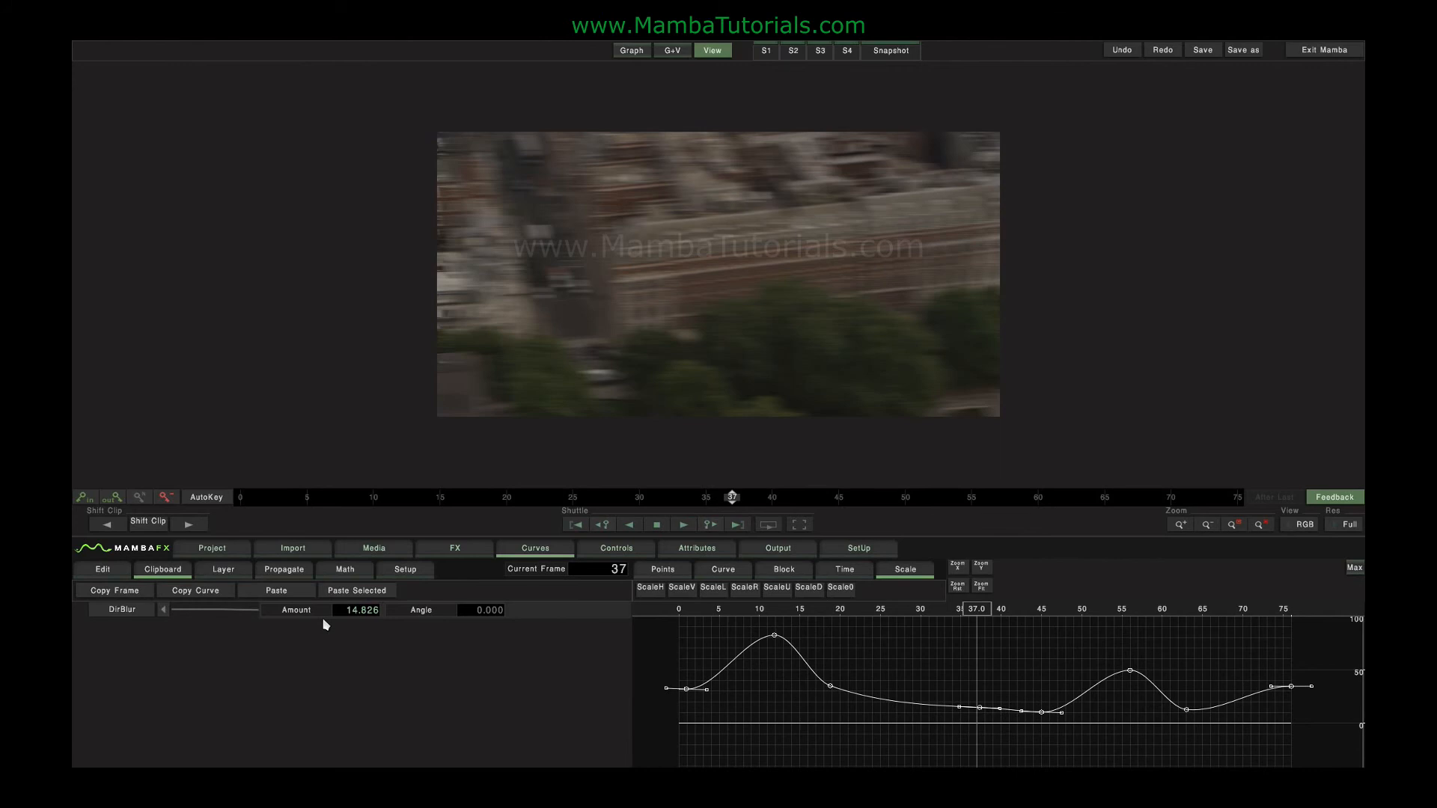
pyautogui.moveTo(583, 497); pyautogui.dragTo(896, 507)
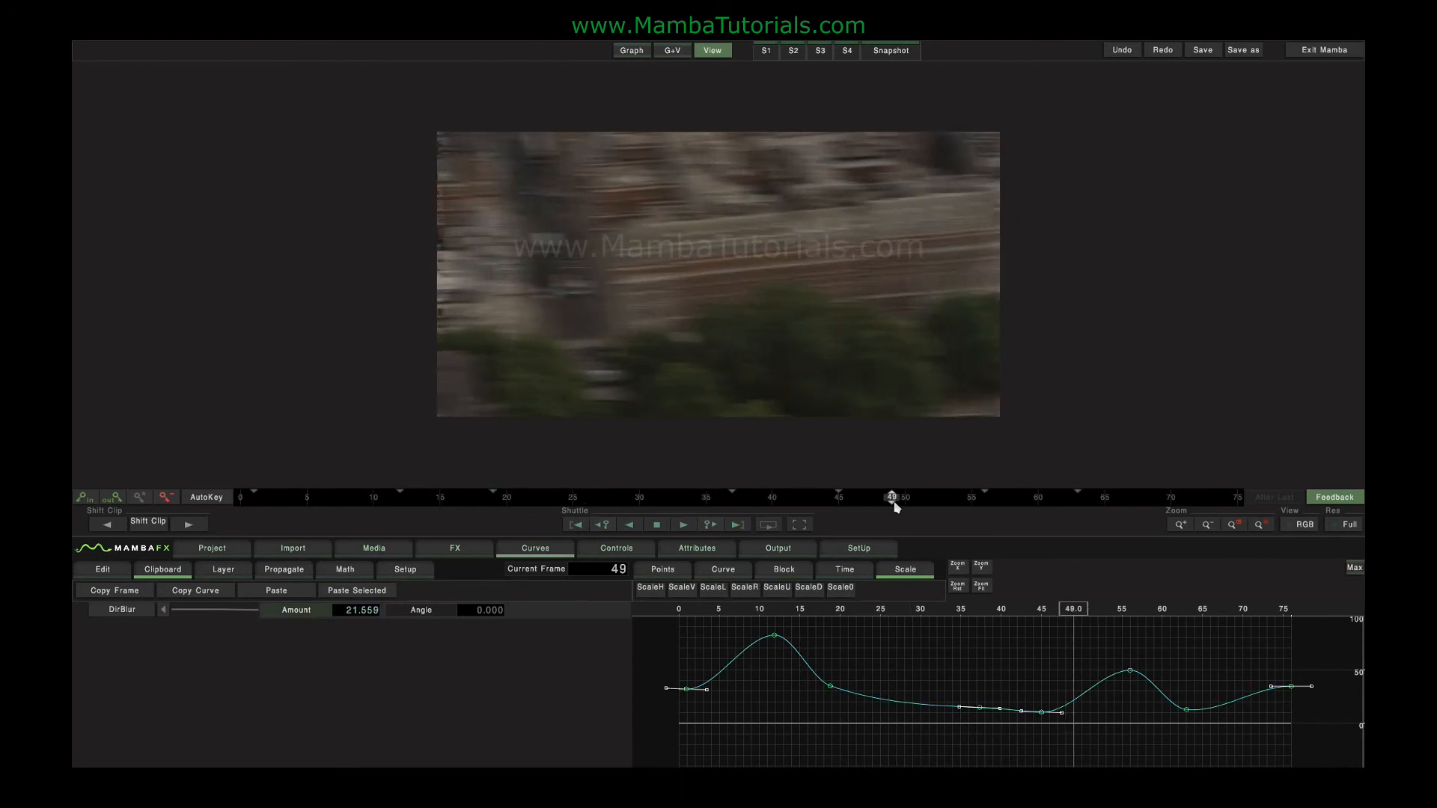
pyautogui.click(1238, 622)
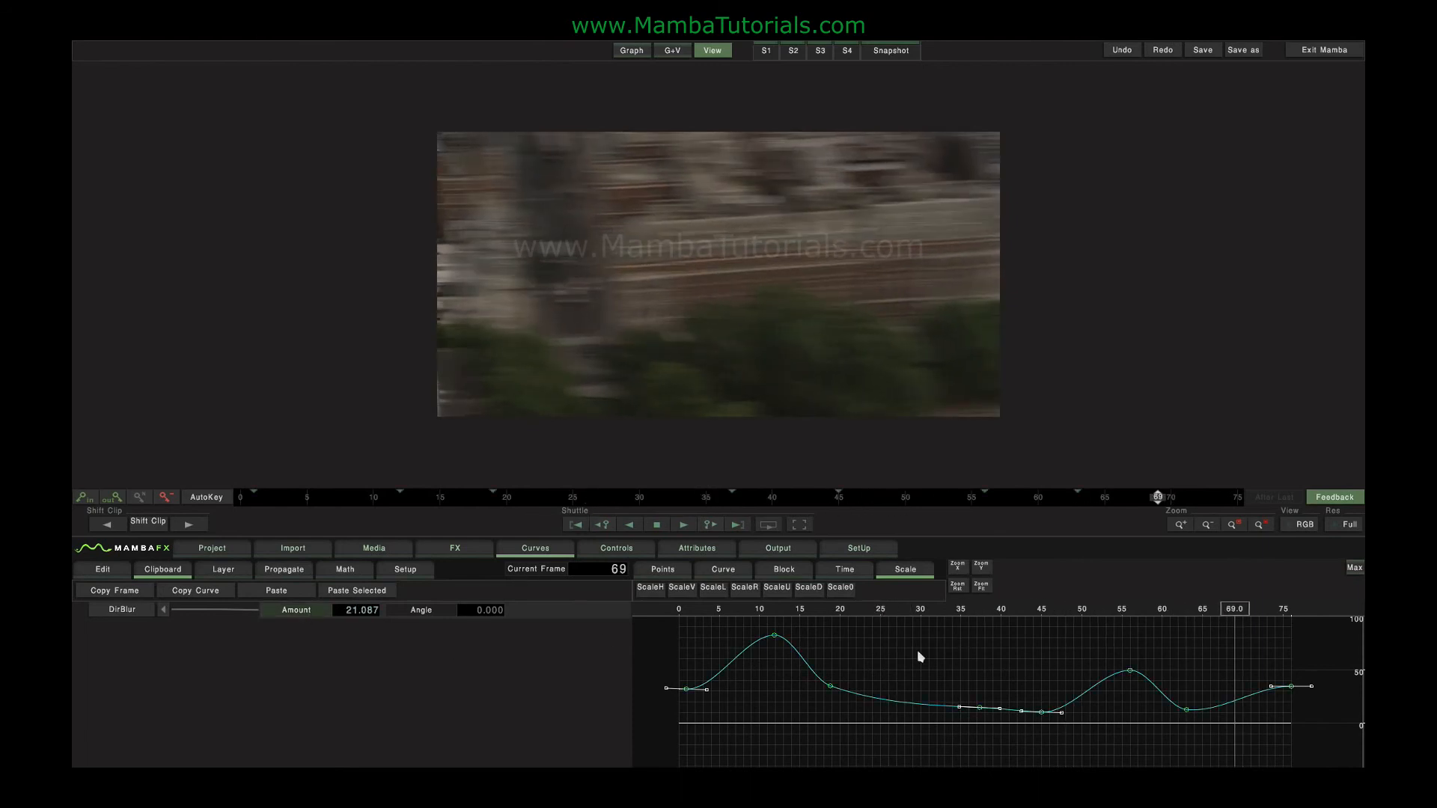
pyautogui.moveTo(1228, 612); pyautogui.dragTo(895, 638)
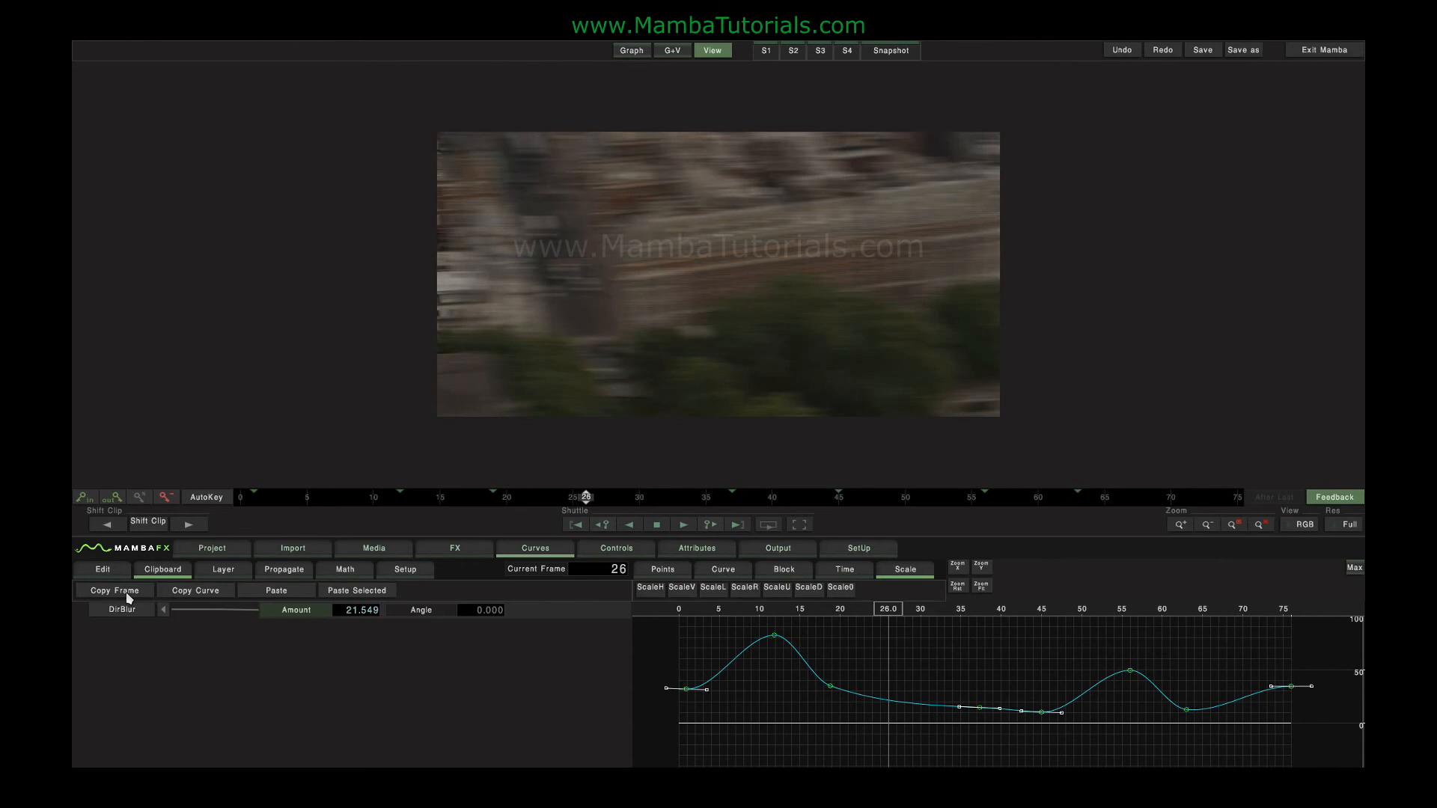
pyautogui.moveTo(586, 499); pyautogui.dragTo(882, 506)
pyautogui.click(346, 593)
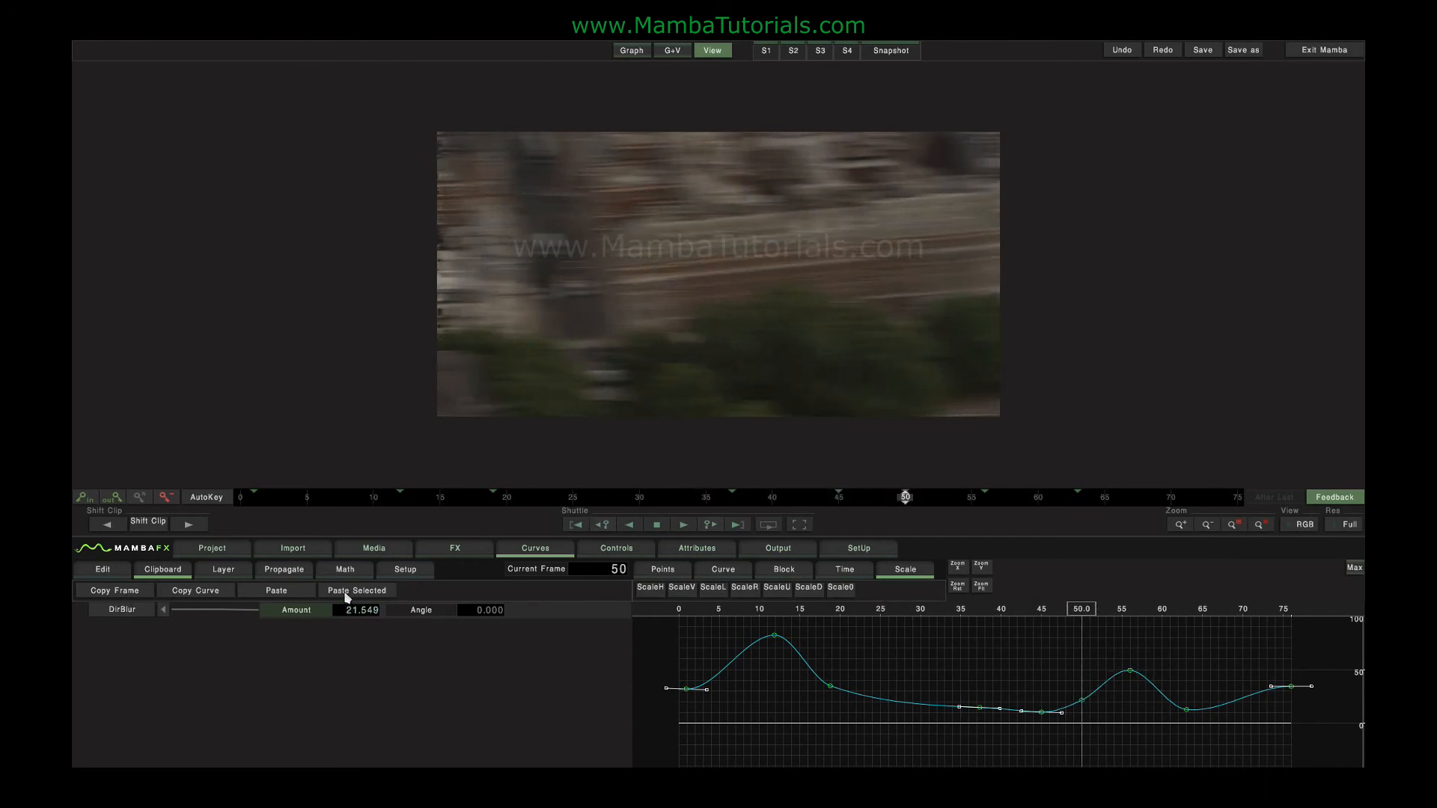
pyautogui.click(224, 572)
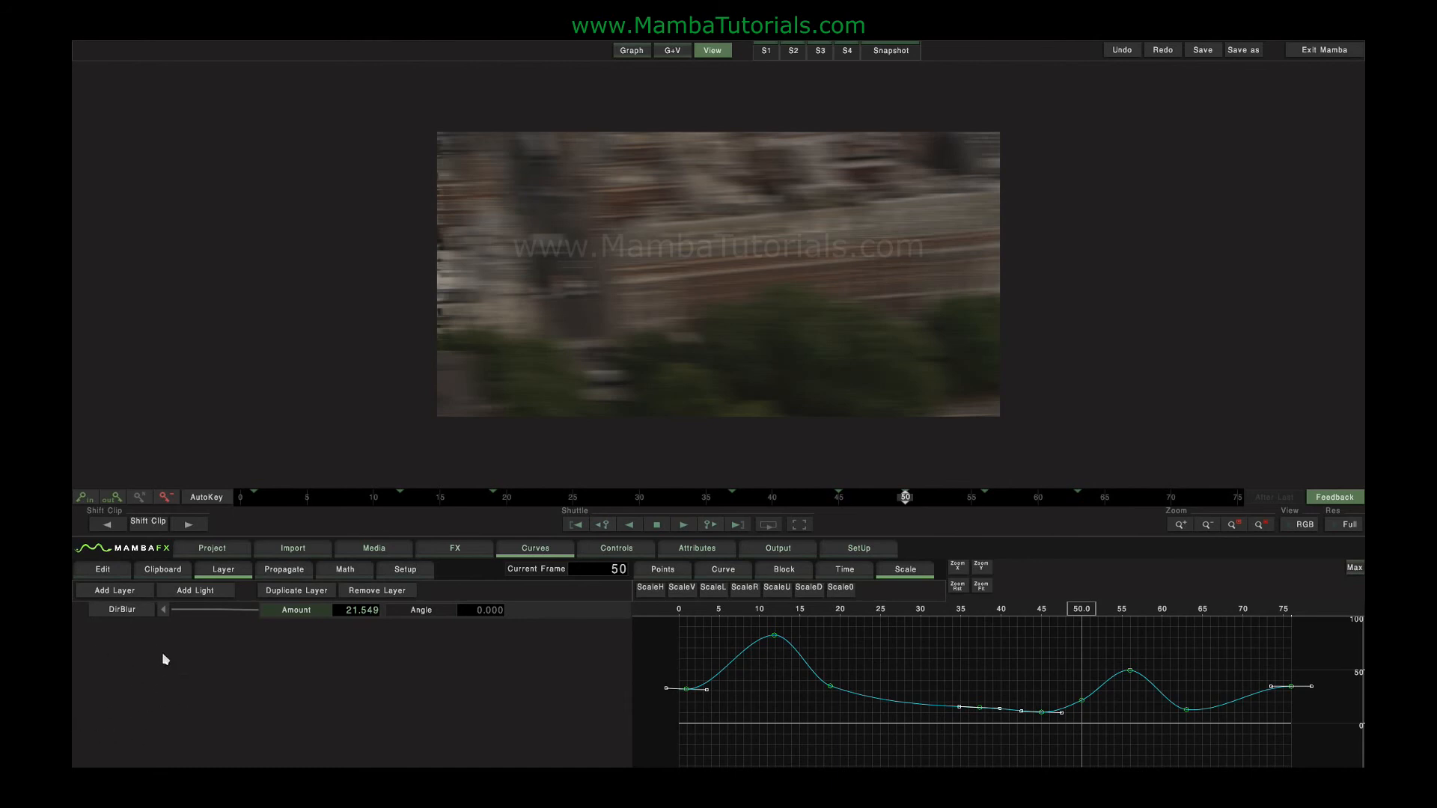
pyautogui.click(281, 572)
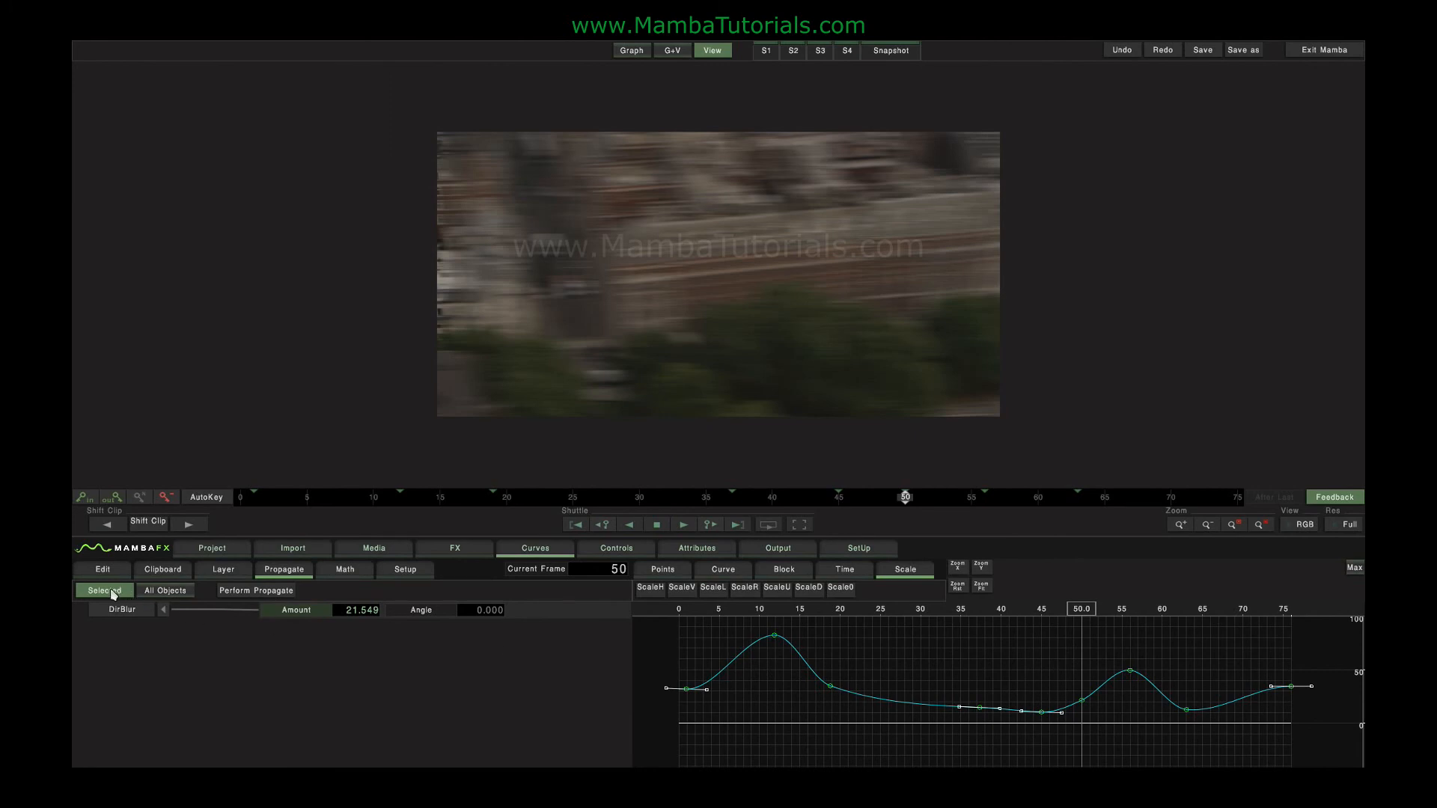
# Step: Reset the Amount curve and generate a random one by evaluating the expression rand(10)
pyautogui.click(345, 573)
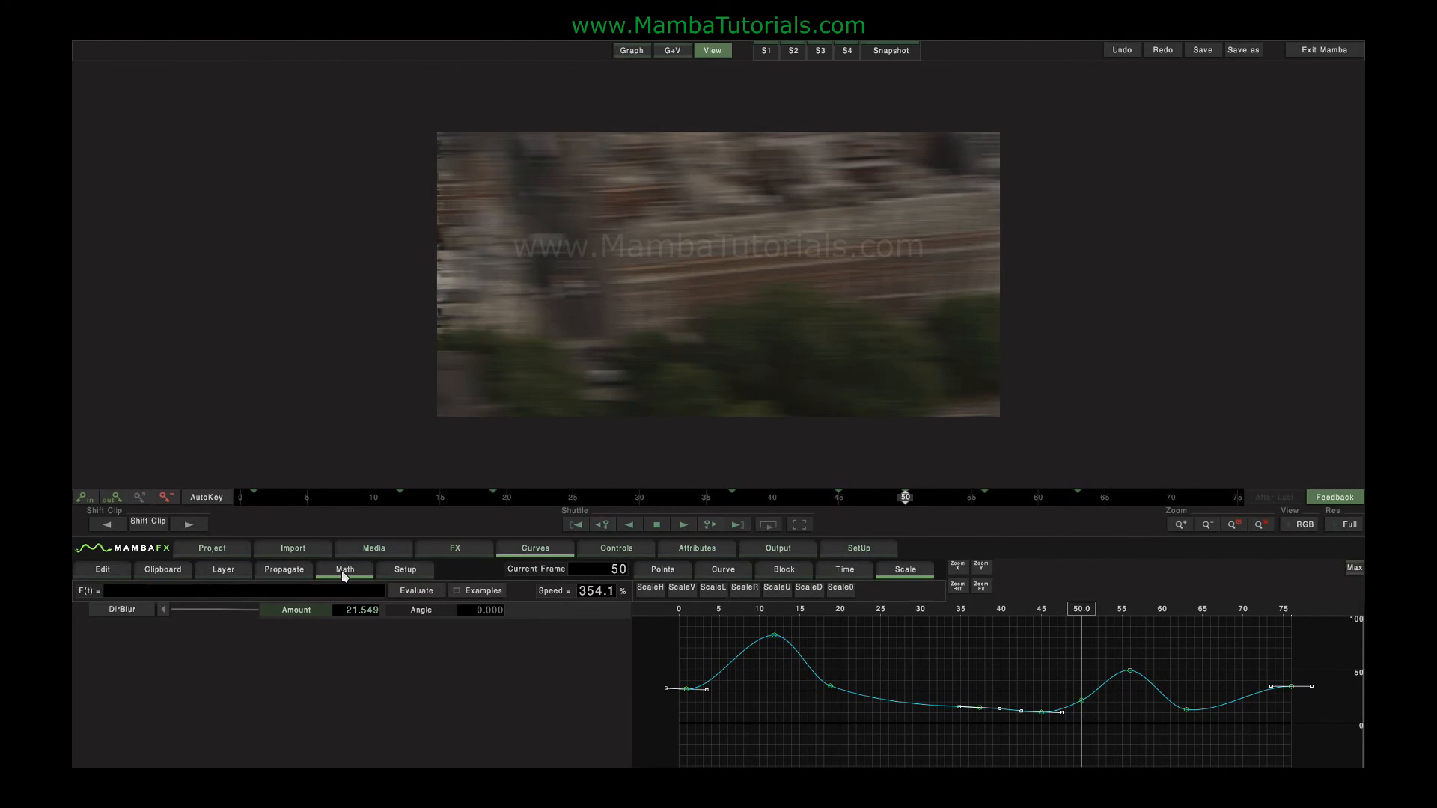
pyautogui.doubleClick(308, 612)
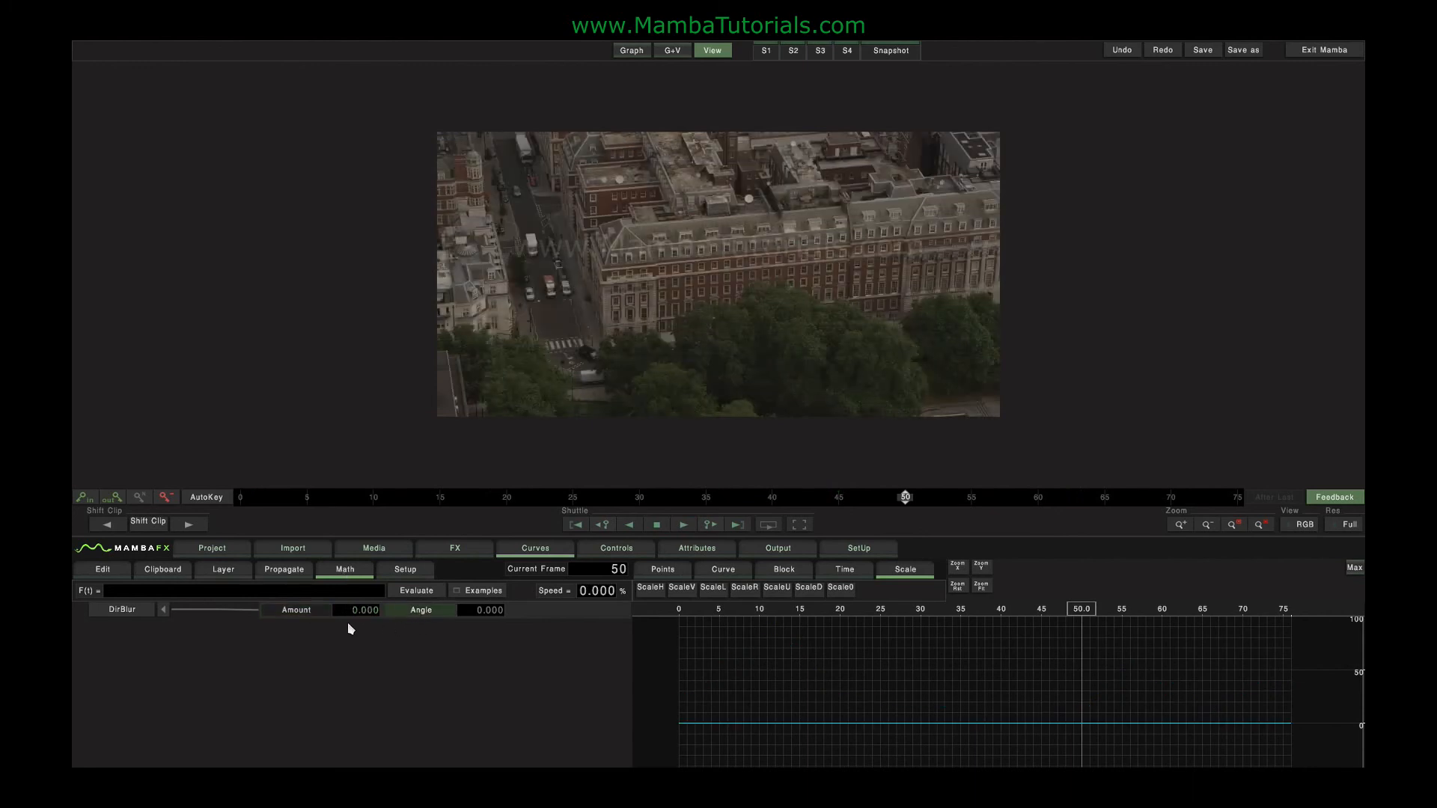
pyautogui.click(300, 610)
pyautogui.click(264, 594)
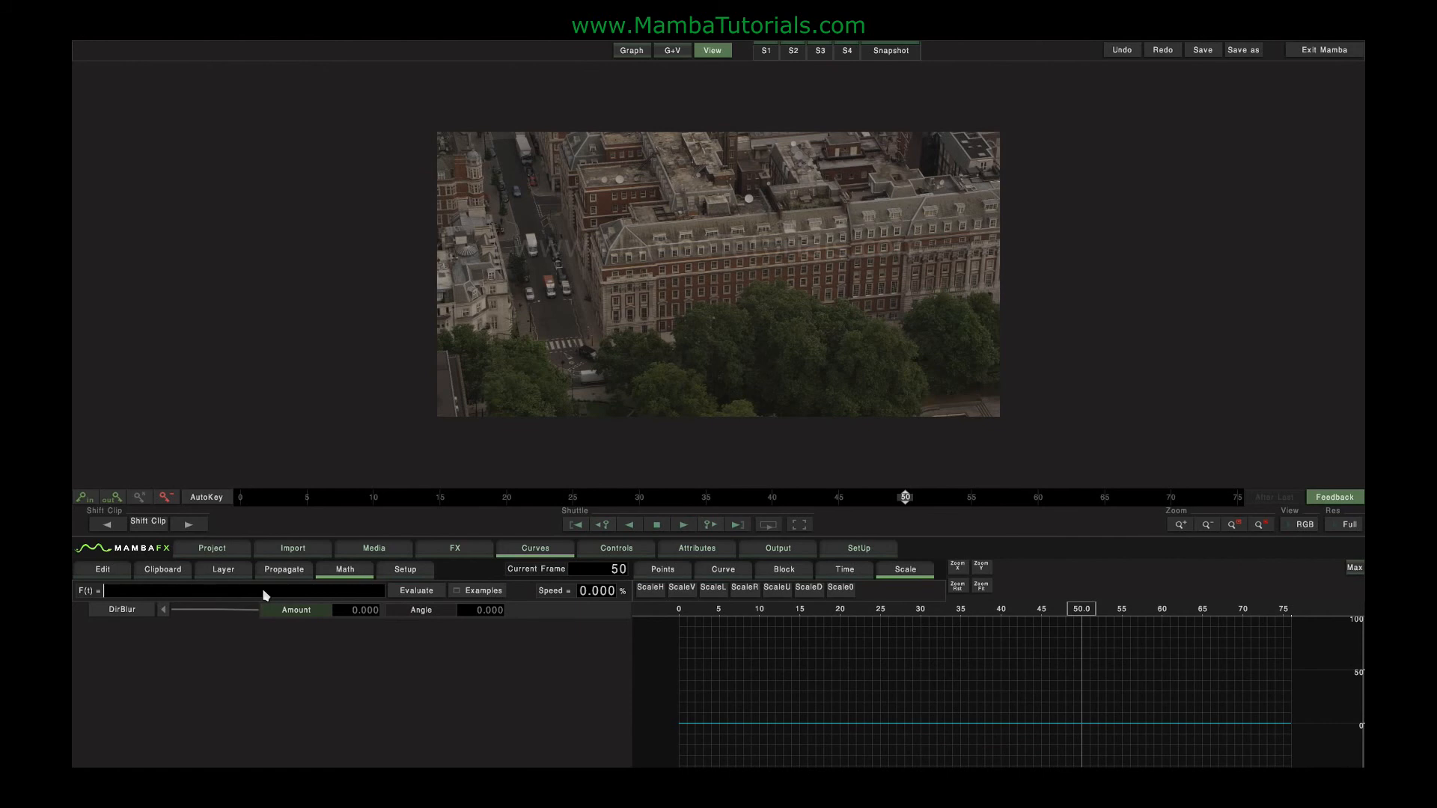
pyautogui.write('rand(10)')
pyautogui.click(412, 599)
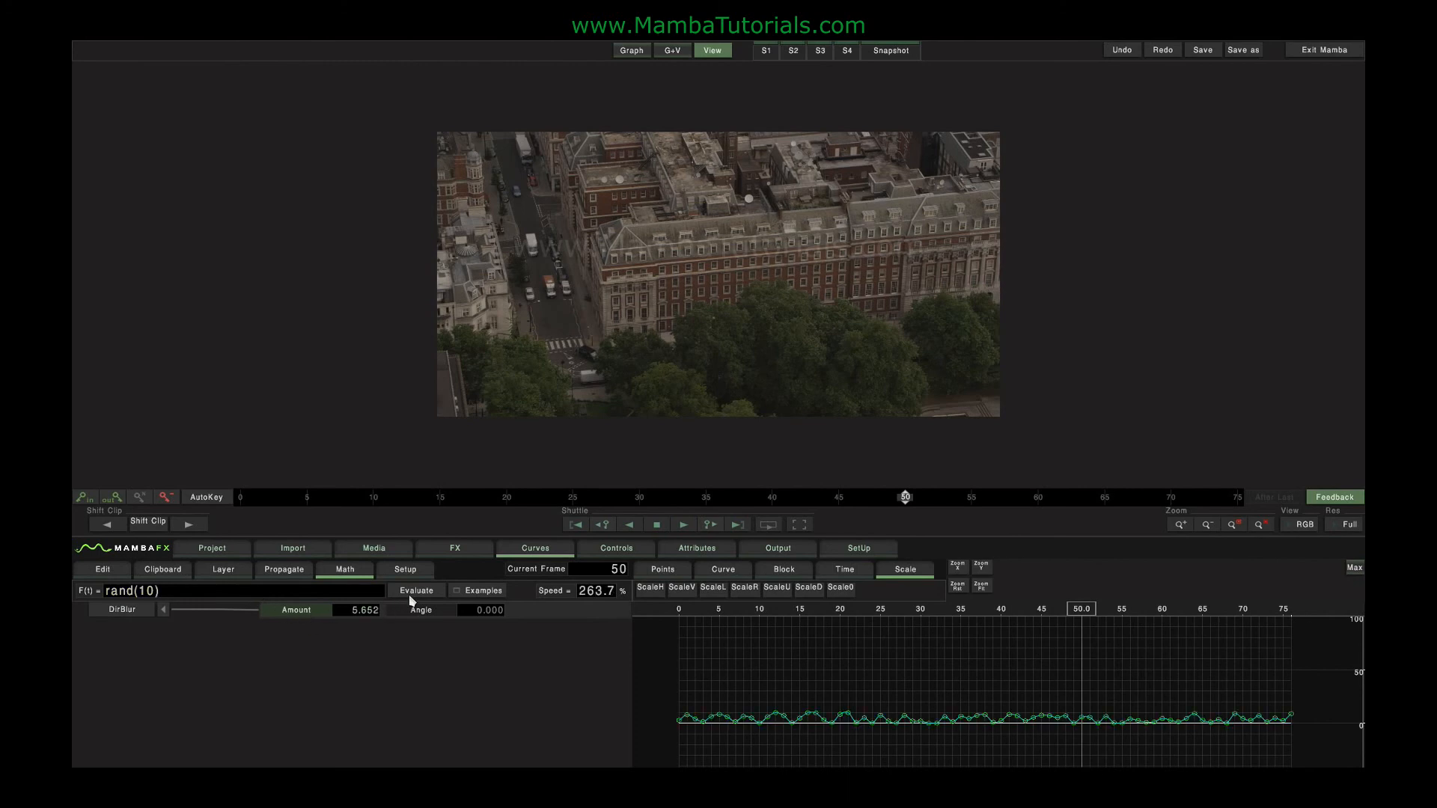
# Step: Change the expression to rand(360) and evaluate it on the Angle parameter
pyautogui.click(159, 596)
pyautogui.press('BackSpace')
pyautogui.press('BackSpace')
pyautogui.press('BackSpace')
pyautogui.write('3)60')
pyautogui.click(416, 610)
pyautogui.click(415, 590)
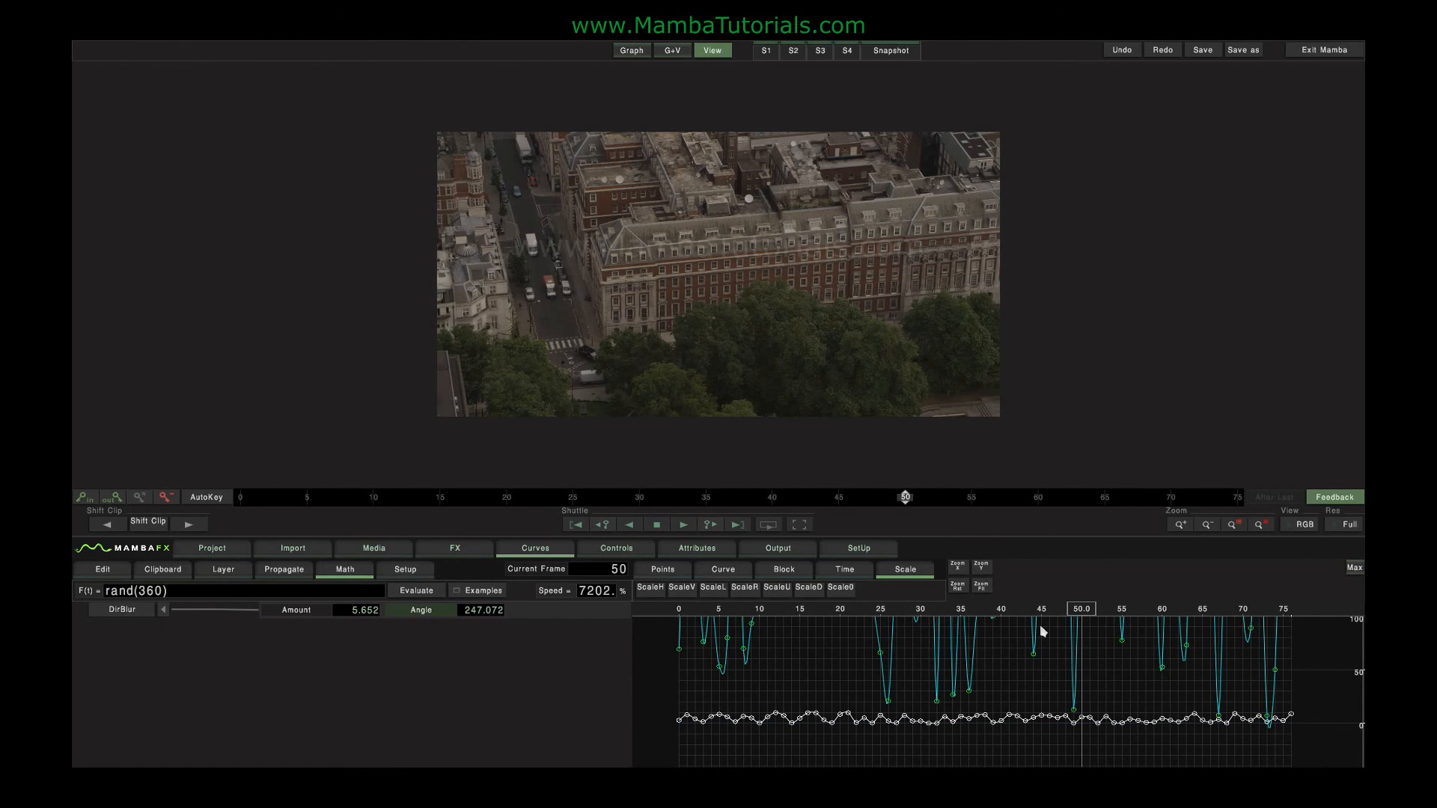
# Step: Turn on Constraint X and raise the Angle keyframe at frame 7 to 466.782
pyautogui.moveTo(1081, 608)
pyautogui.mouseDown()
pyautogui.moveTo(530, 606)
pyautogui.moveTo(1154, 612)
pyautogui.moveTo(977, 610)
pyautogui.mouseUp()
pyautogui.click(1073, 596)
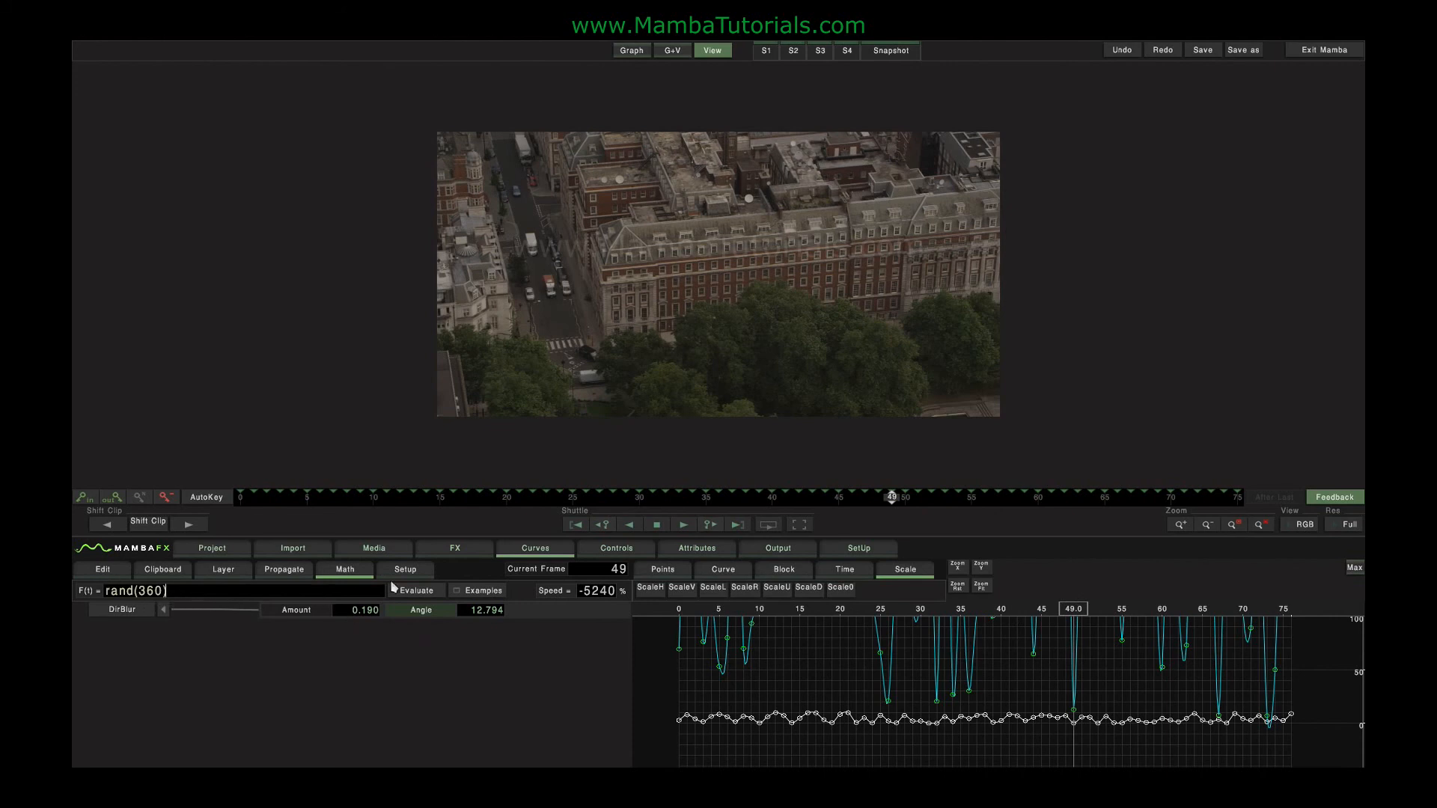
pyautogui.click(413, 573)
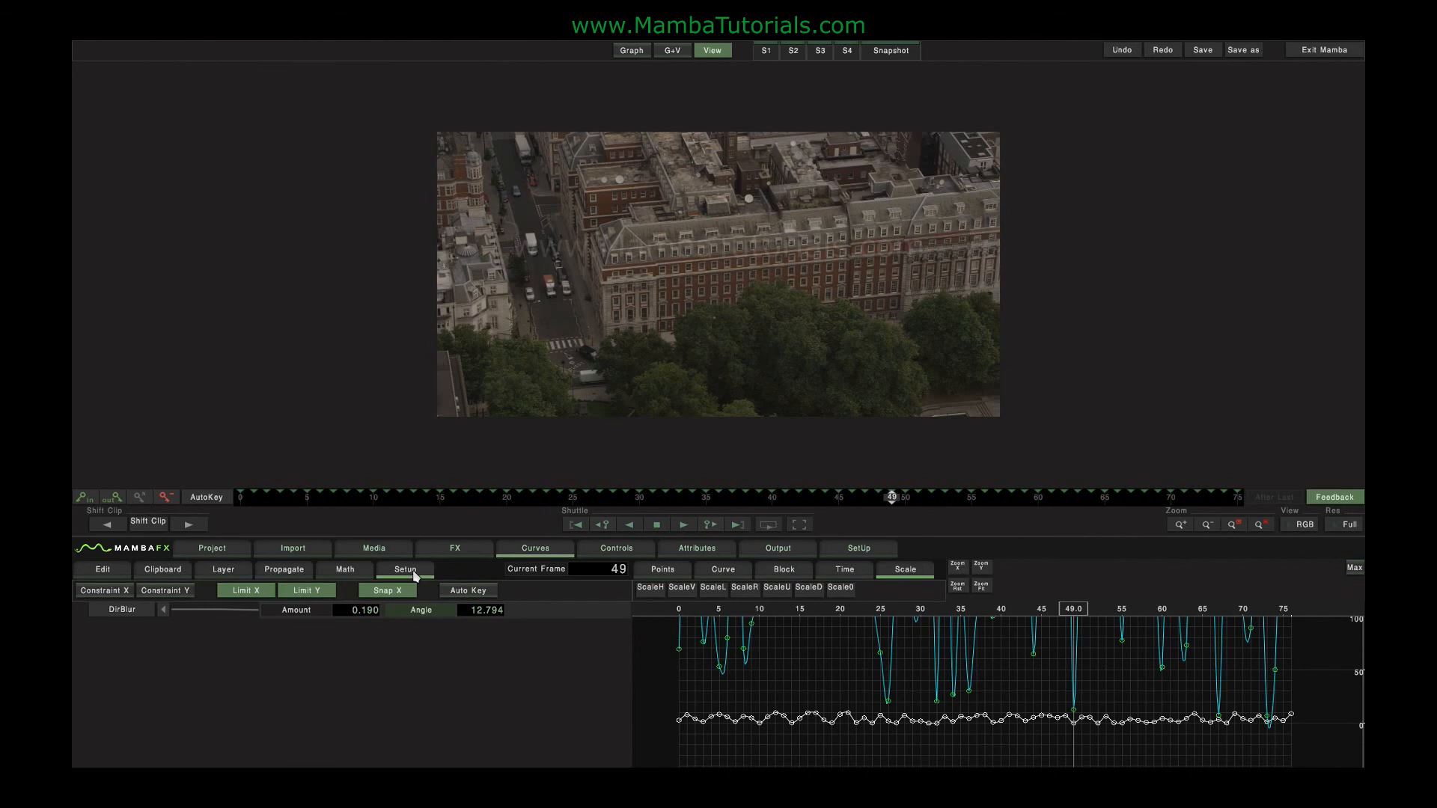
pyautogui.click(982, 568)
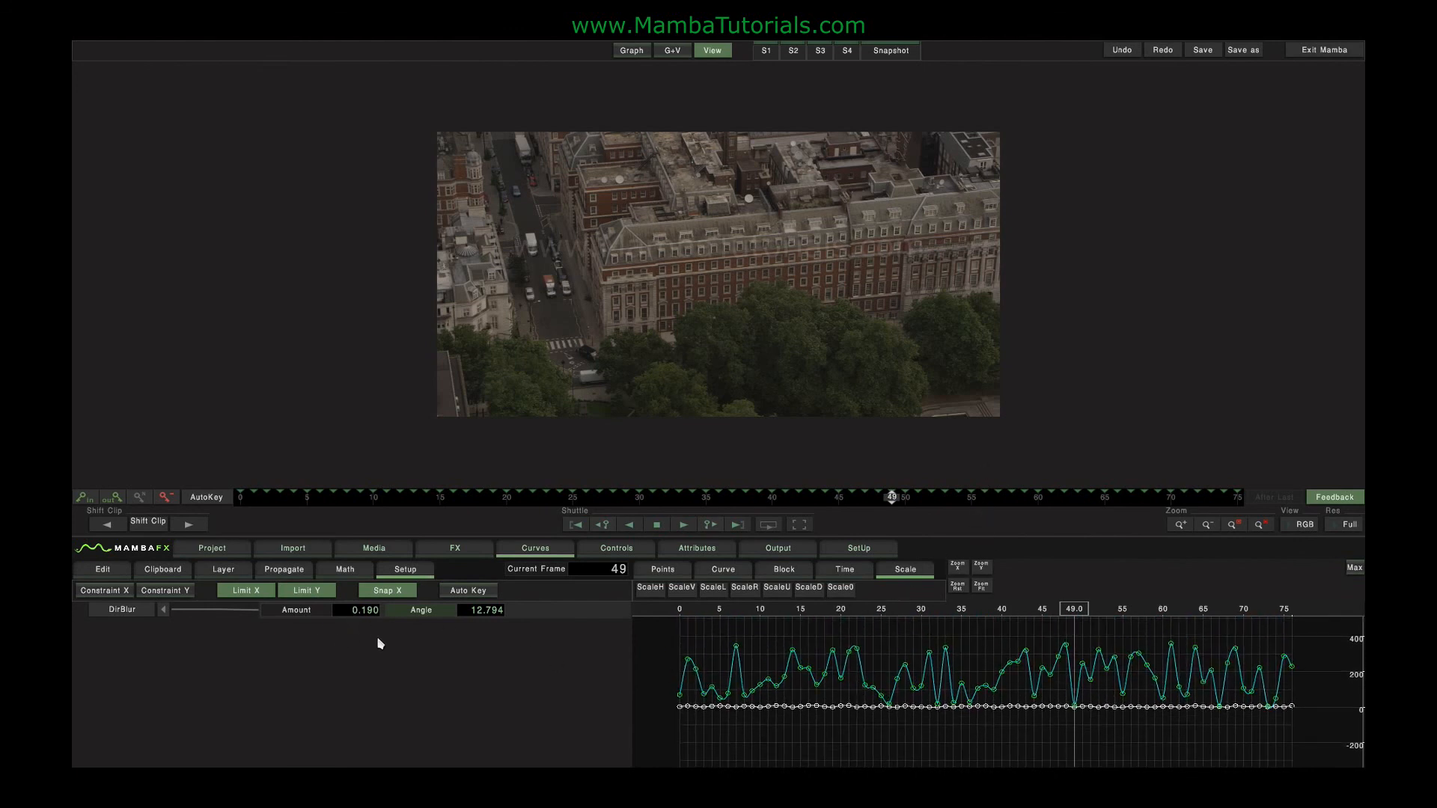
pyautogui.click(137, 616)
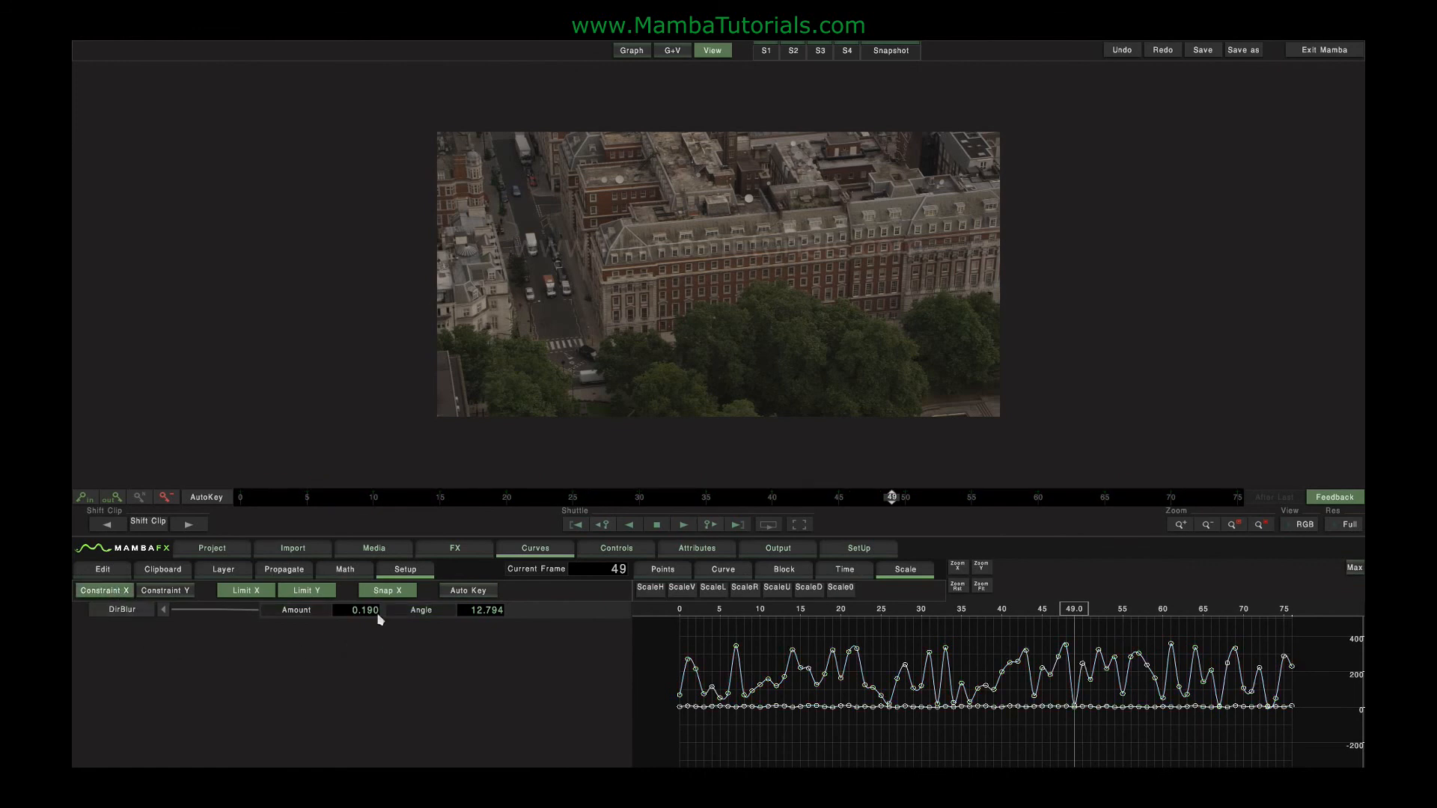
pyautogui.click(738, 660)
pyautogui.moveTo(738, 660); pyautogui.dragTo(741, 626)
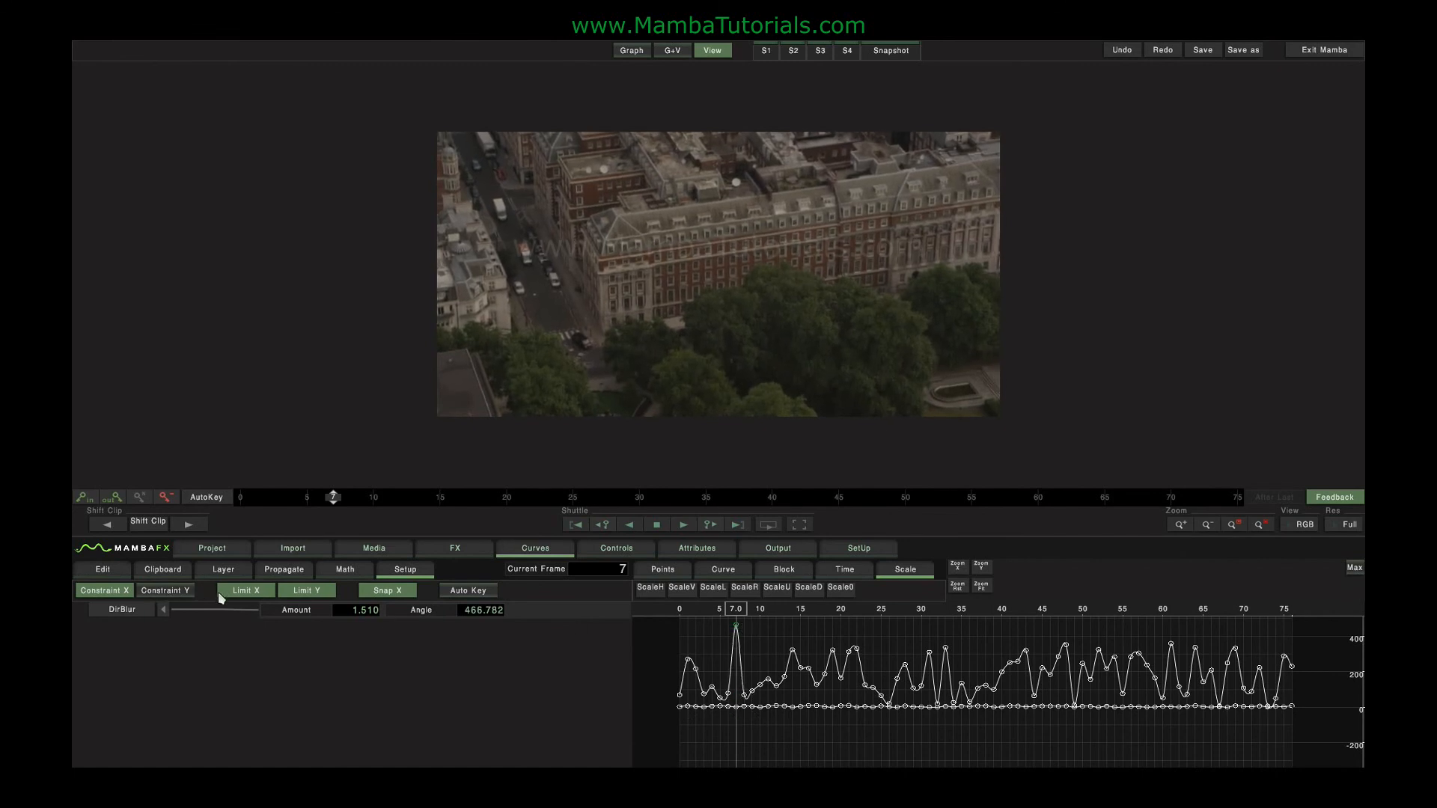
# Step: Turn off Constraint X and pick out the Amount curve in the graph
pyautogui.click(106, 591)
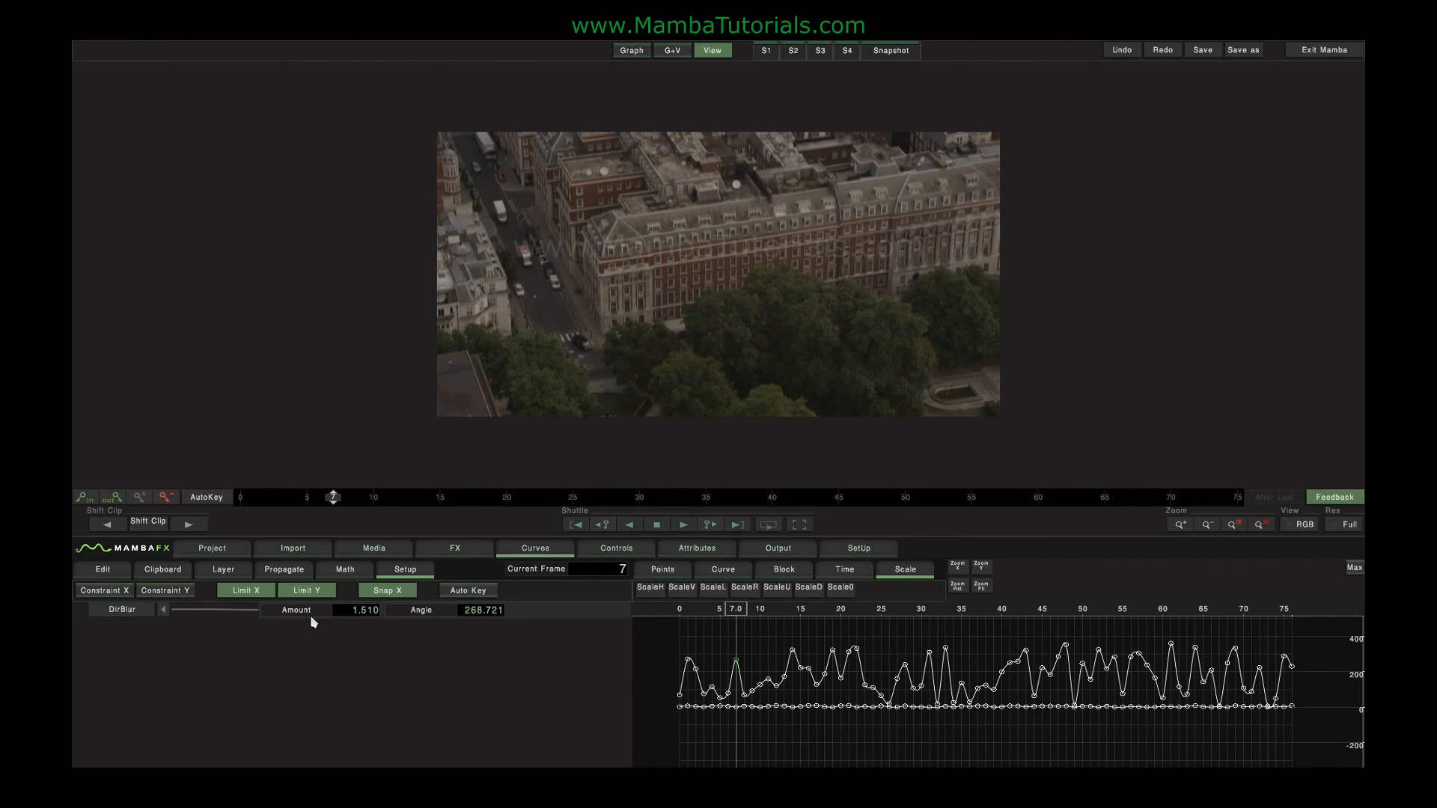
pyautogui.click(297, 612)
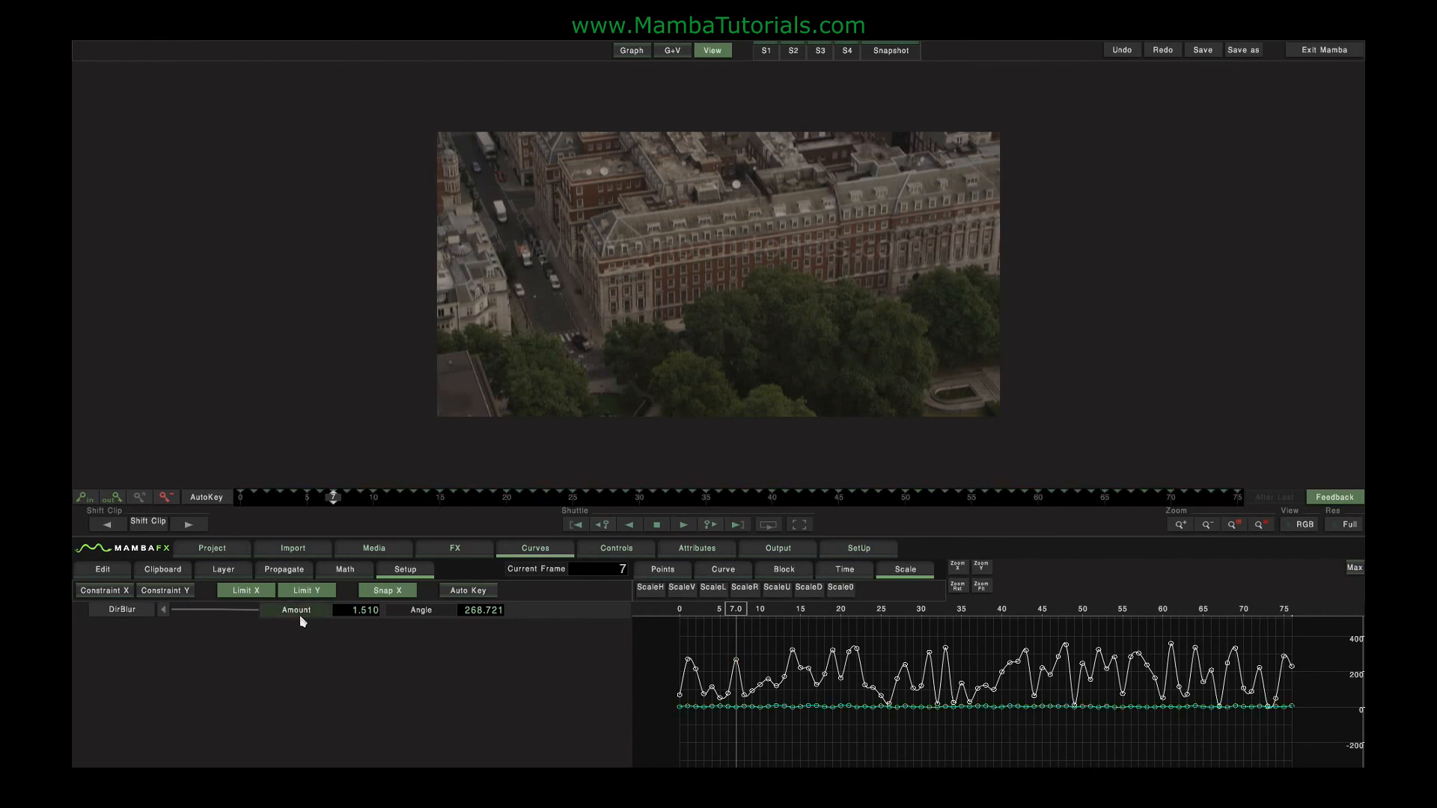
pyautogui.click(684, 737)
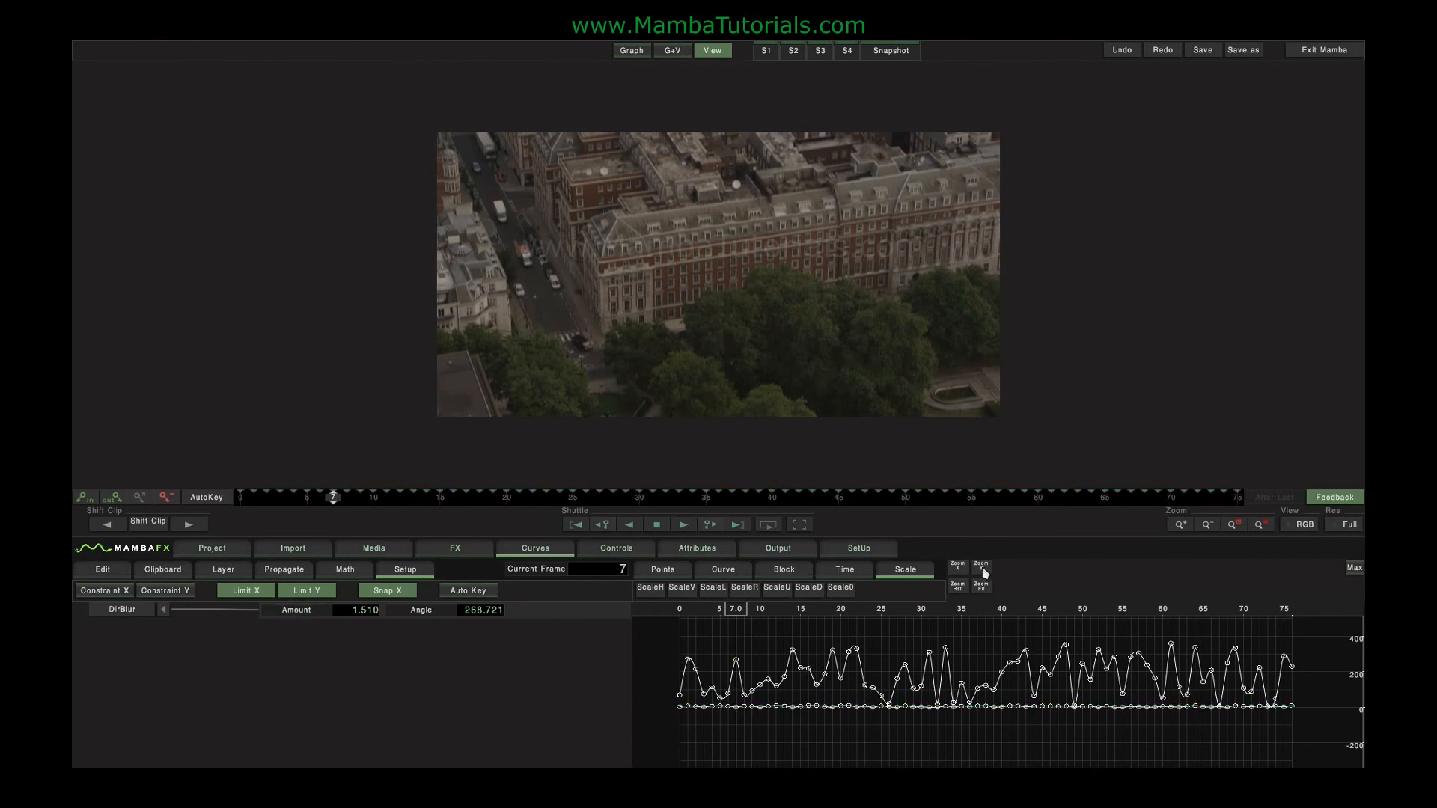
# Step: Try lowering the Amount keyframe at frame 7 with Limit Y on and with it off, and undo the moves
pyautogui.moveTo(958, 565); pyautogui.dragTo(1033, 542)
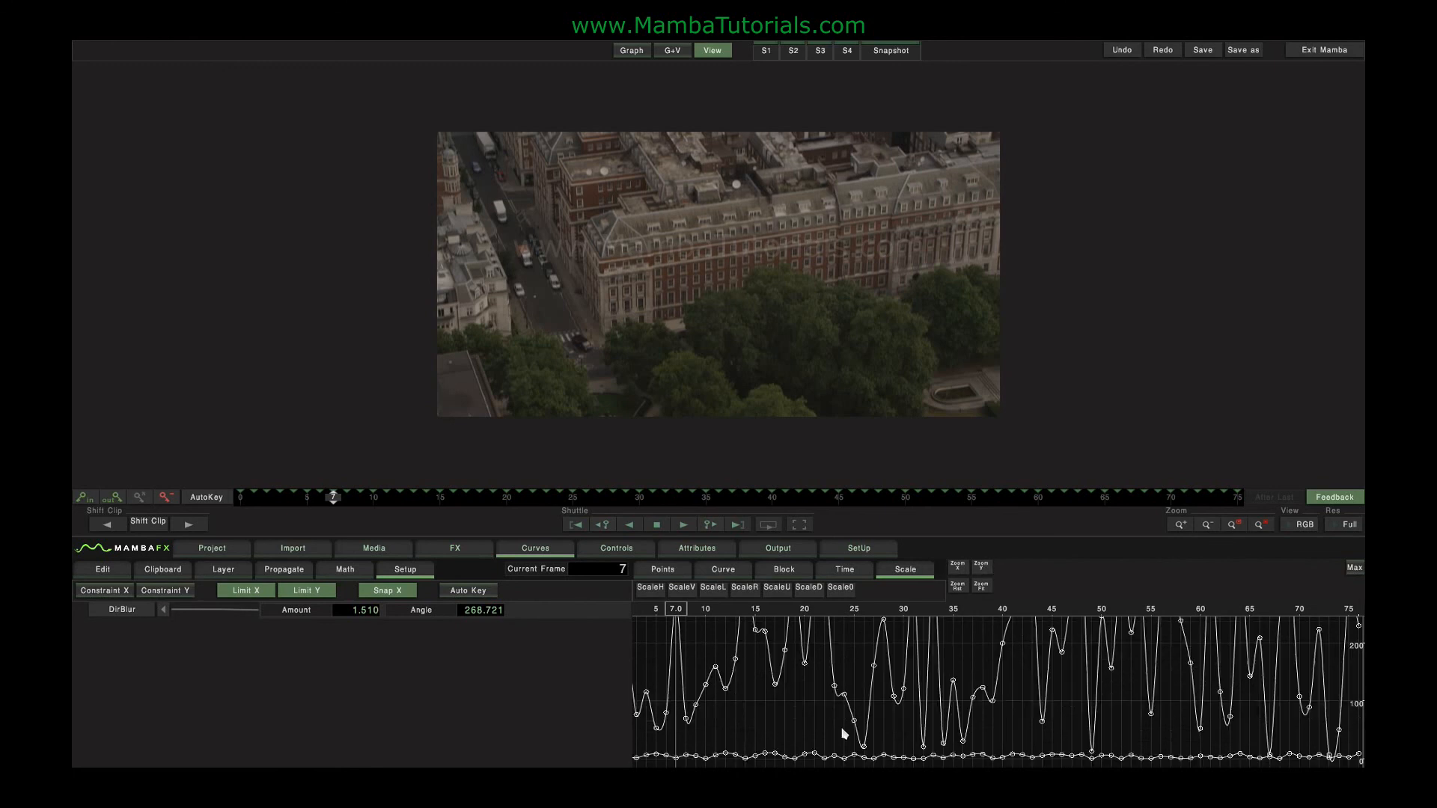
pyautogui.moveTo(841, 730); pyautogui.dragTo(904, 653)
pyautogui.moveTo(747, 684)
pyautogui.mouseDown()
pyautogui.moveTo(744, 724)
pyautogui.moveTo(749, 685)
pyautogui.moveTo(746, 706)
pyautogui.mouseUp()
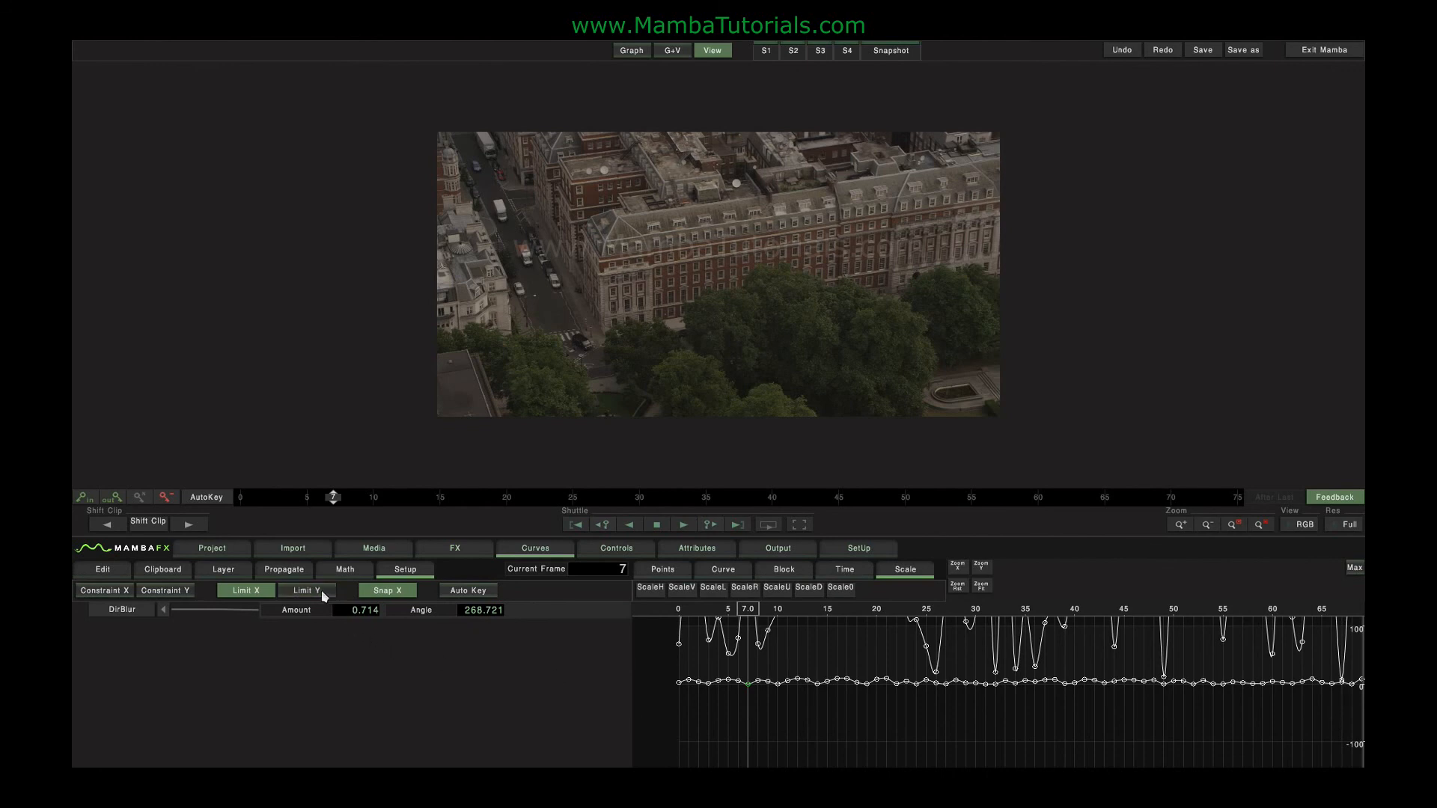
pyautogui.moveTo(749, 684); pyautogui.dragTo(749, 713)
pyautogui.hotkey('ctrl', 'z')
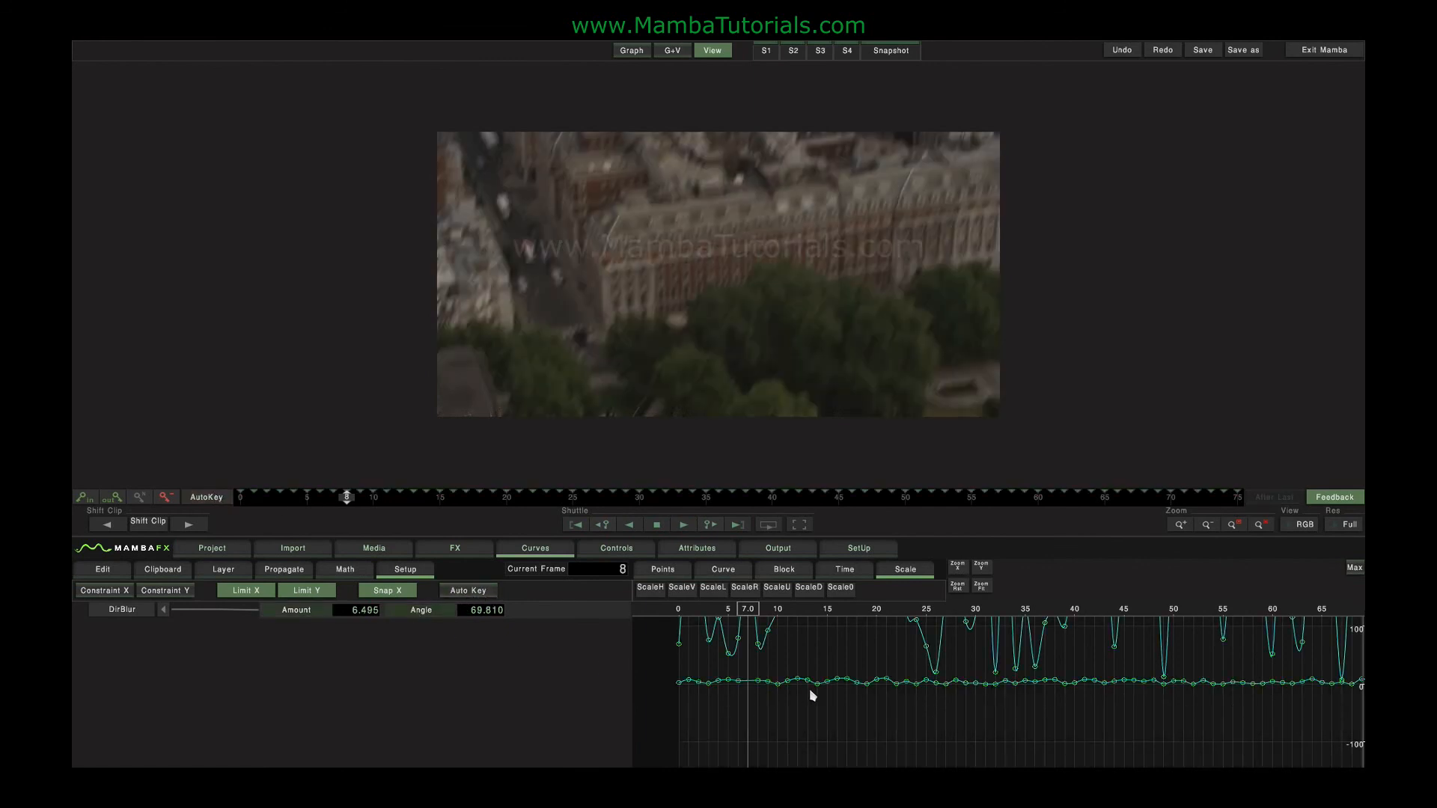
pyautogui.hotkey('ctrl', 'z')
# Step: Turn on Auto Key, go to frame 75, and maximize the curve editor
pyautogui.moveTo(980, 568); pyautogui.dragTo(987, 488)
pyautogui.click(752, 658)
pyautogui.click(219, 500)
pyautogui.click(1262, 500)
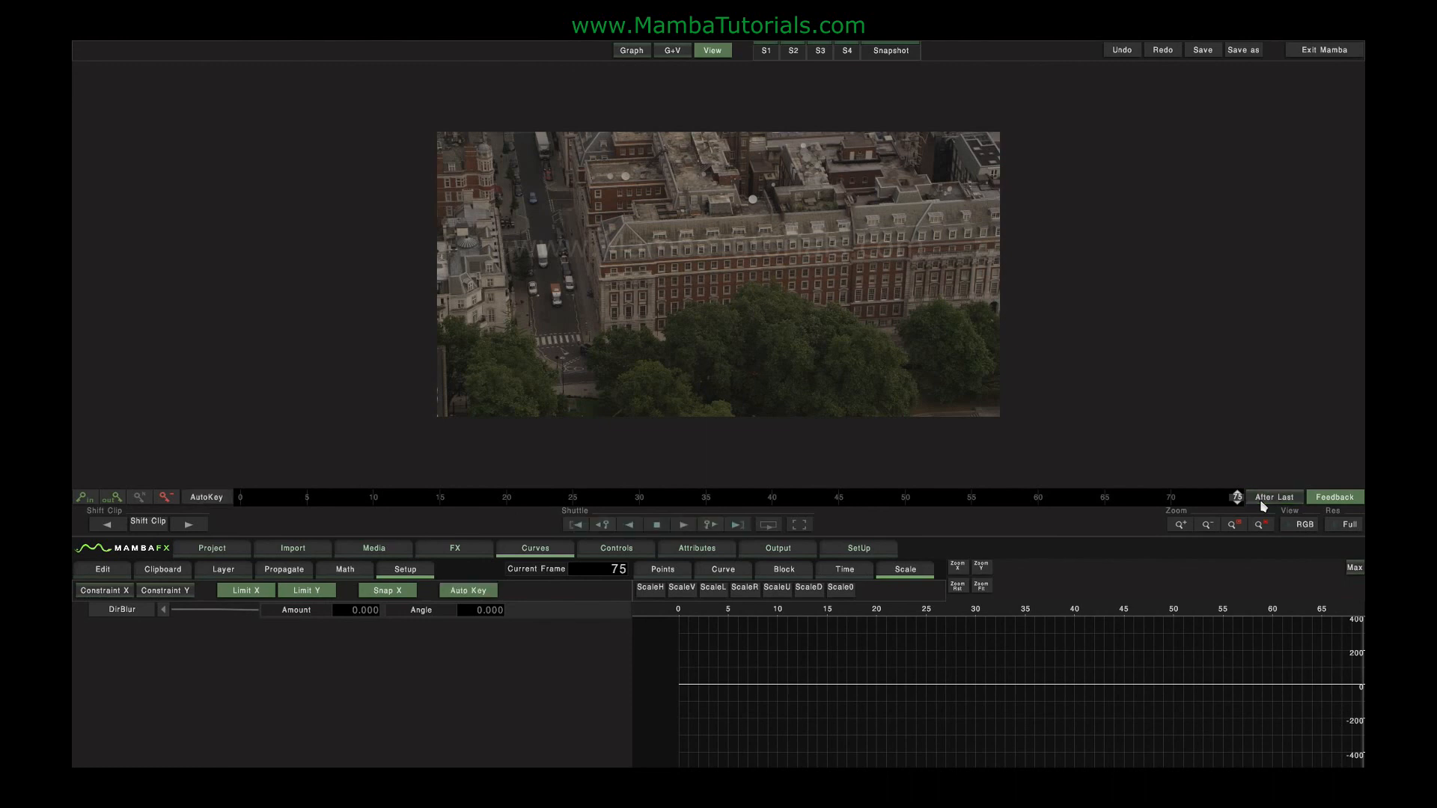
pyautogui.click(1355, 570)
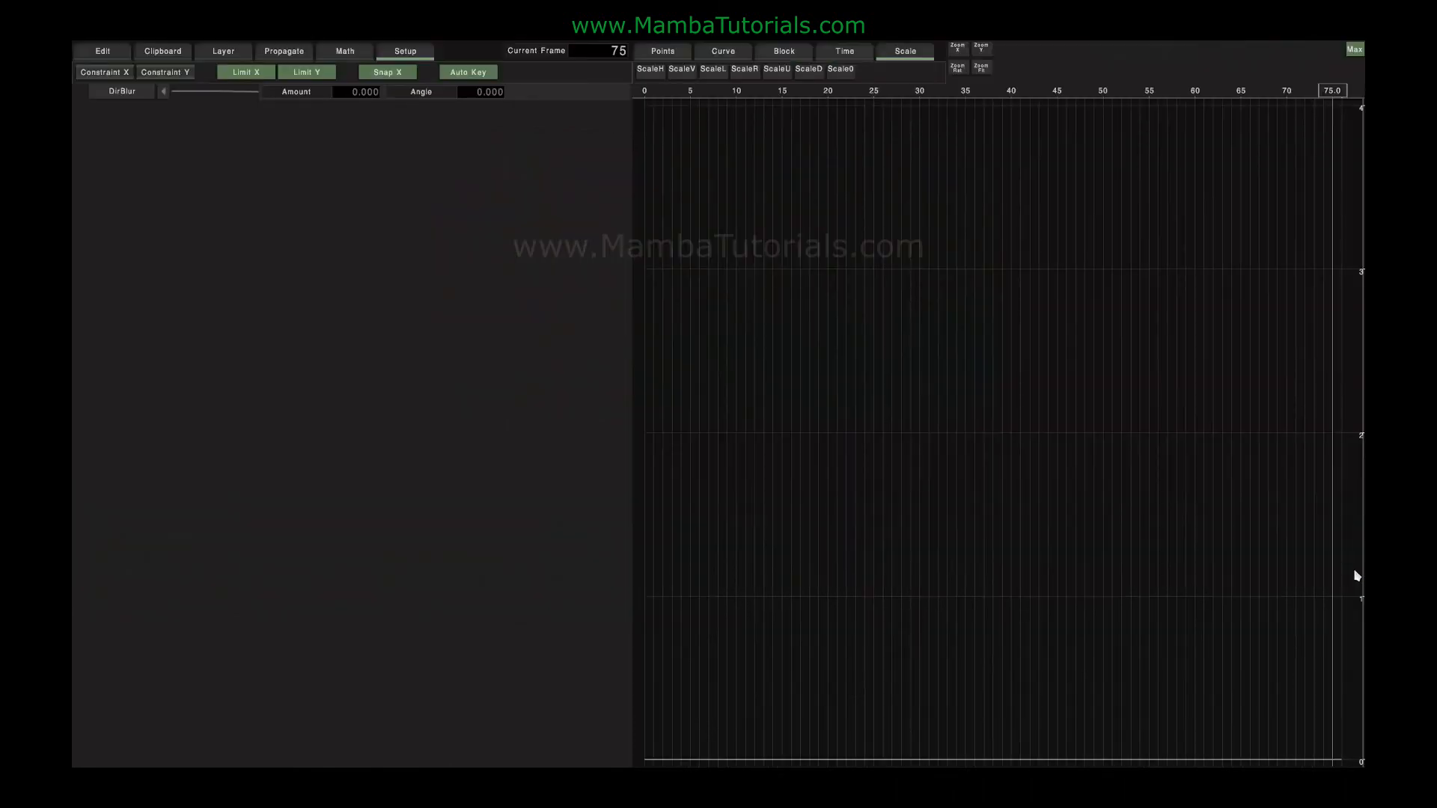